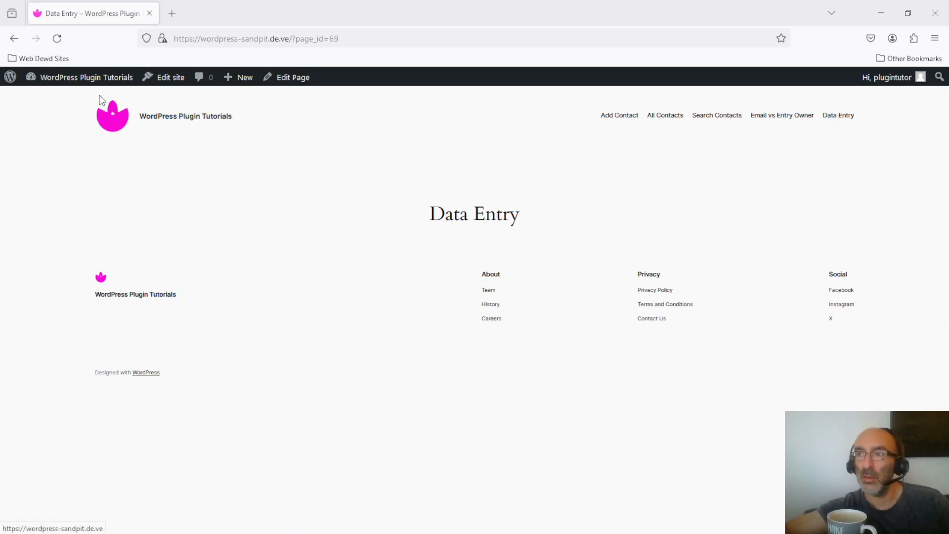
Go to the Dataflex Link plugin in the WordPress admin and start setting up a new database.
click(62, 82)
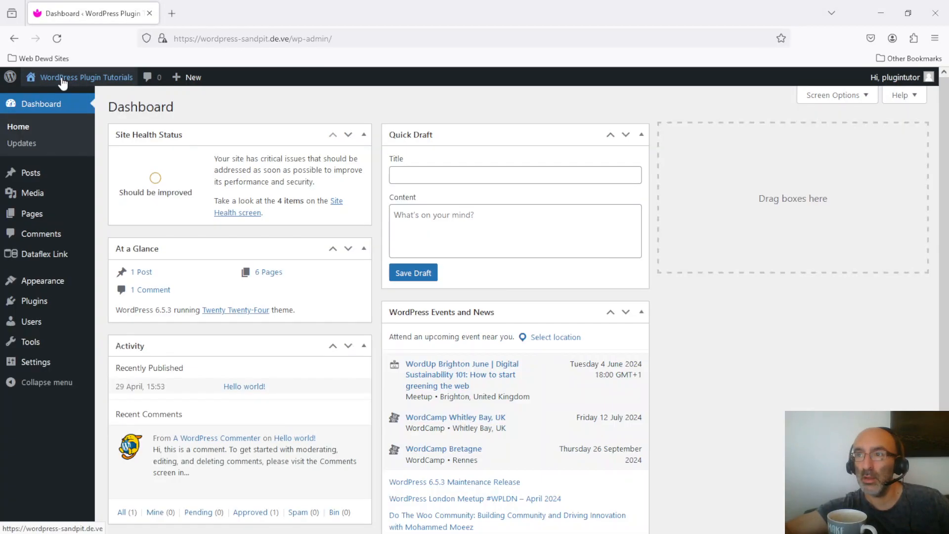
click(43, 260)
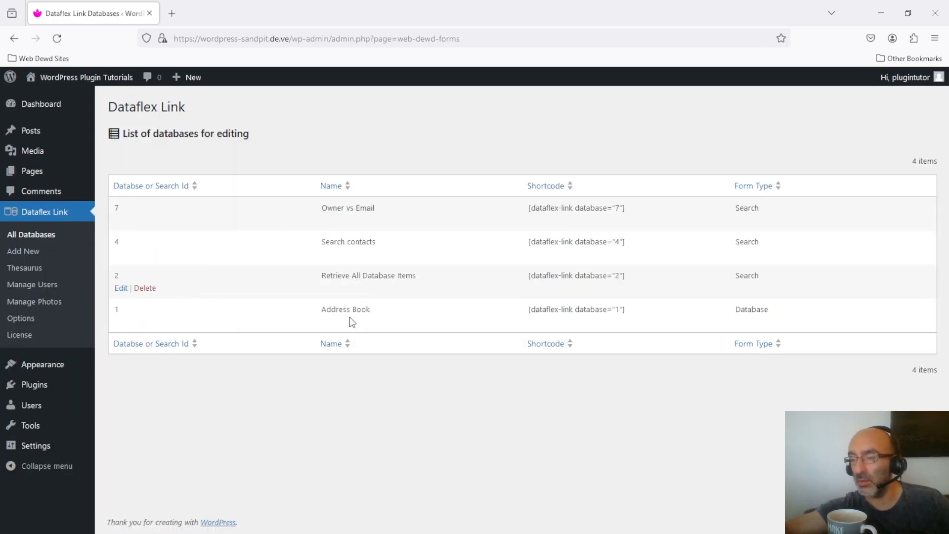
click(24, 252)
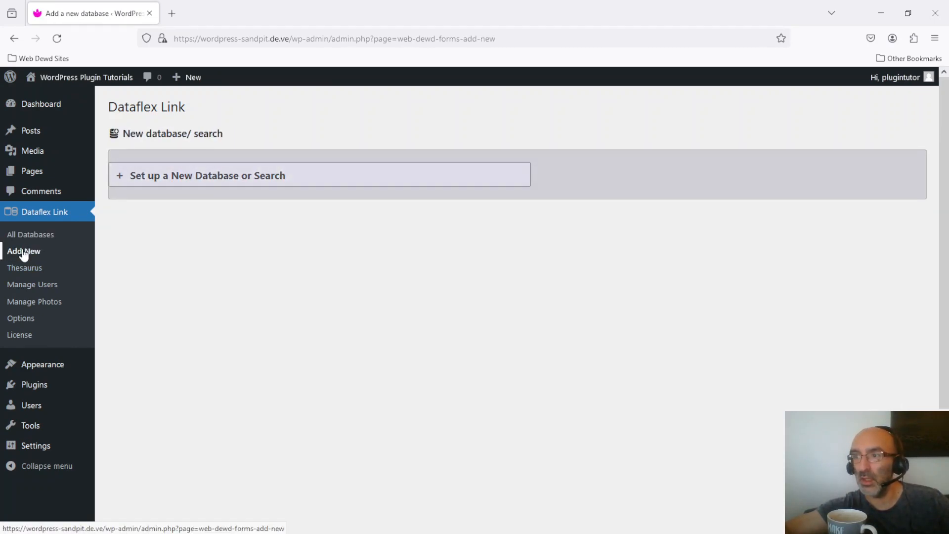
click(135, 177)
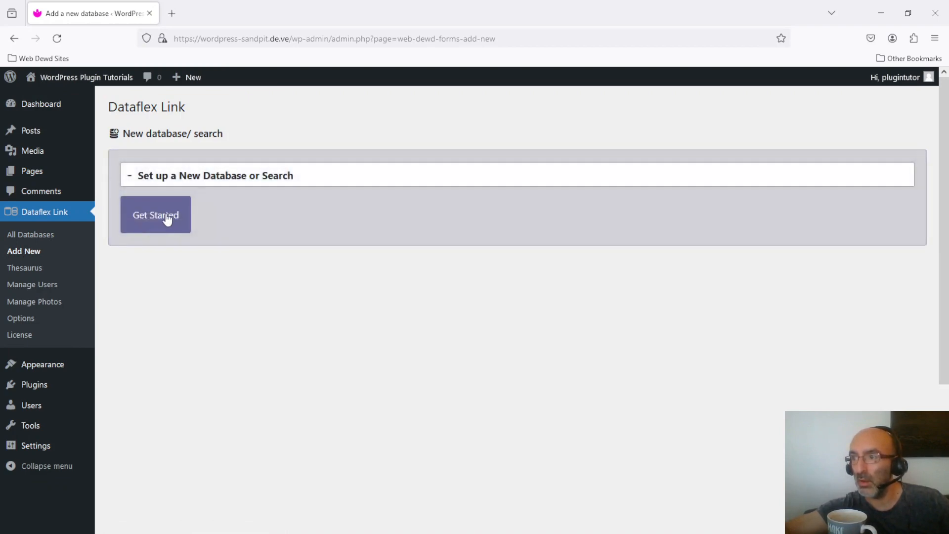
click(165, 217)
click(342, 350)
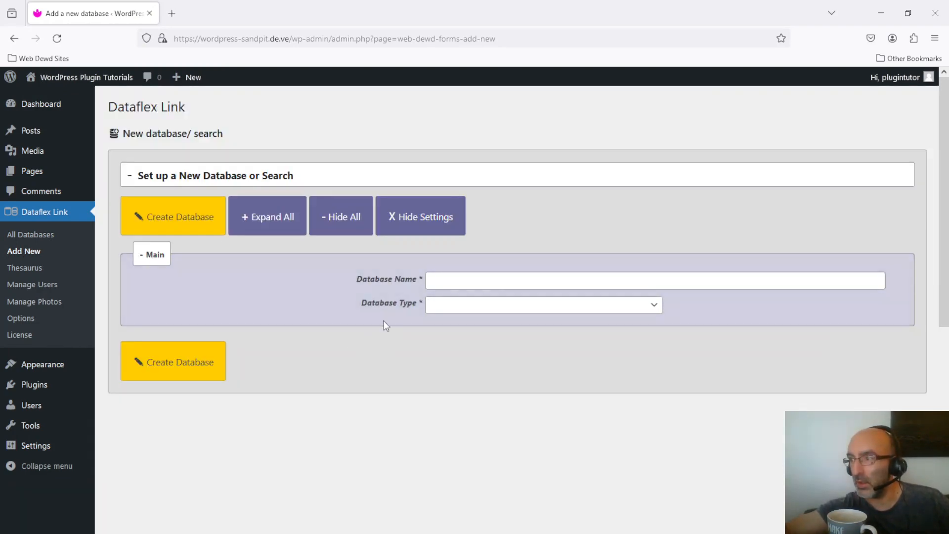
Name the new database "Basic DB" and set its type to Database.
click(451, 279)
text(Ba)
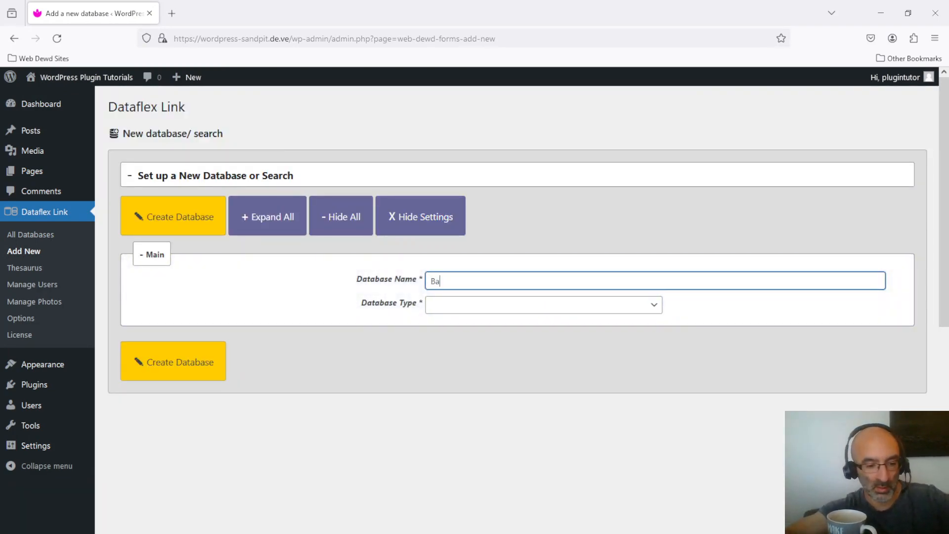
text(sic DB)
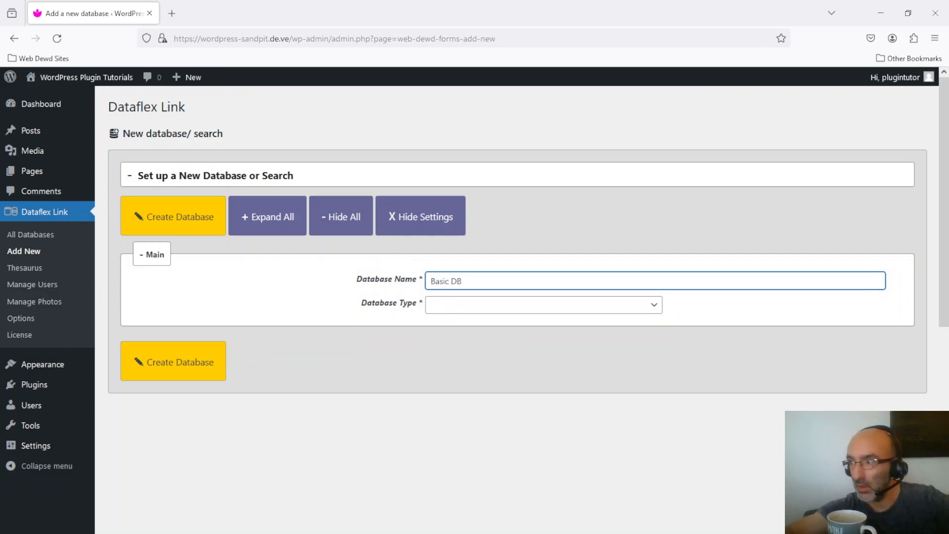
click(459, 313)
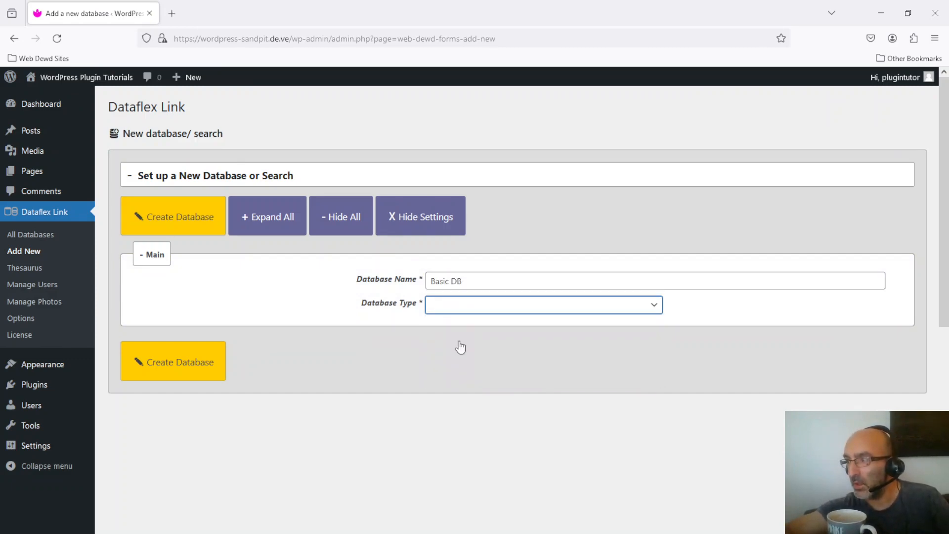
click(458, 340)
Go through the search permission, entry confirmation and email contact settings, keeping their defaults, and create the database.
click(879, 353)
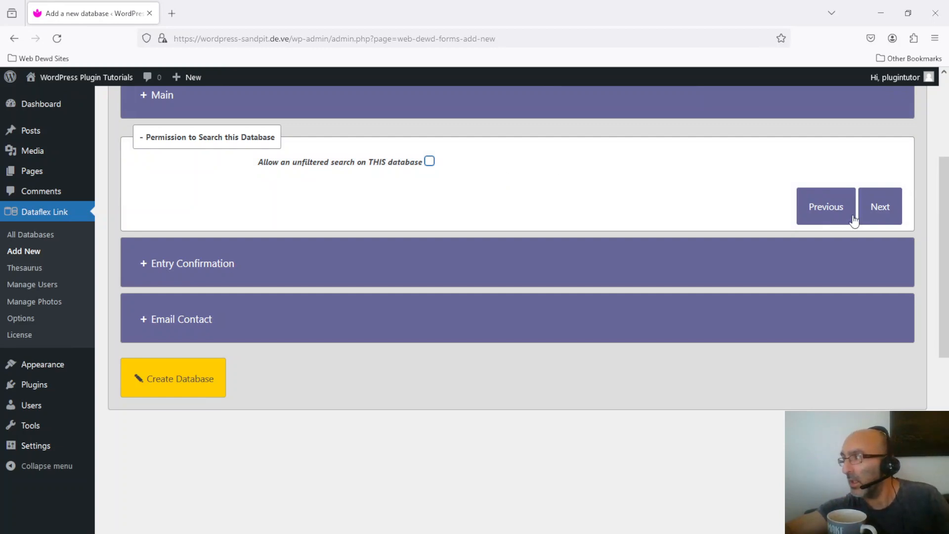
click(887, 210)
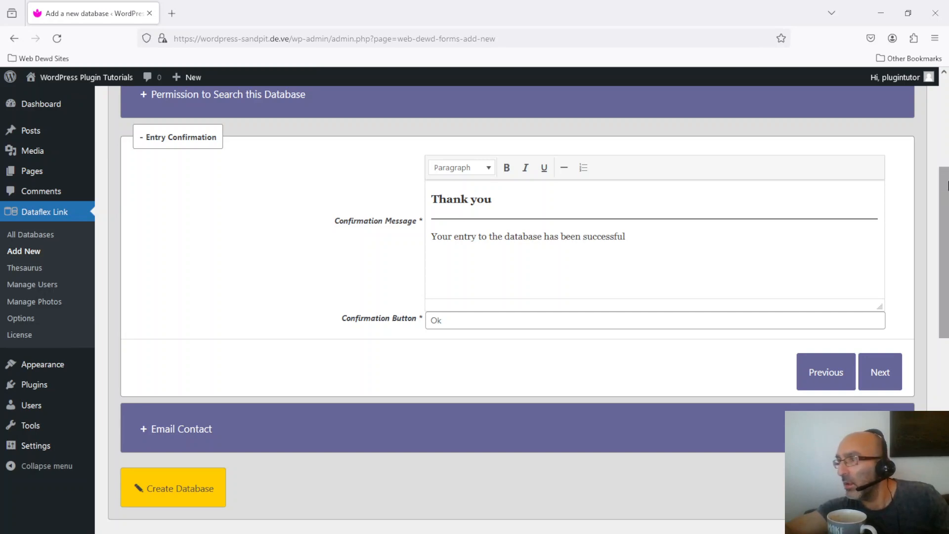
scroll(945, 247, down, 2)
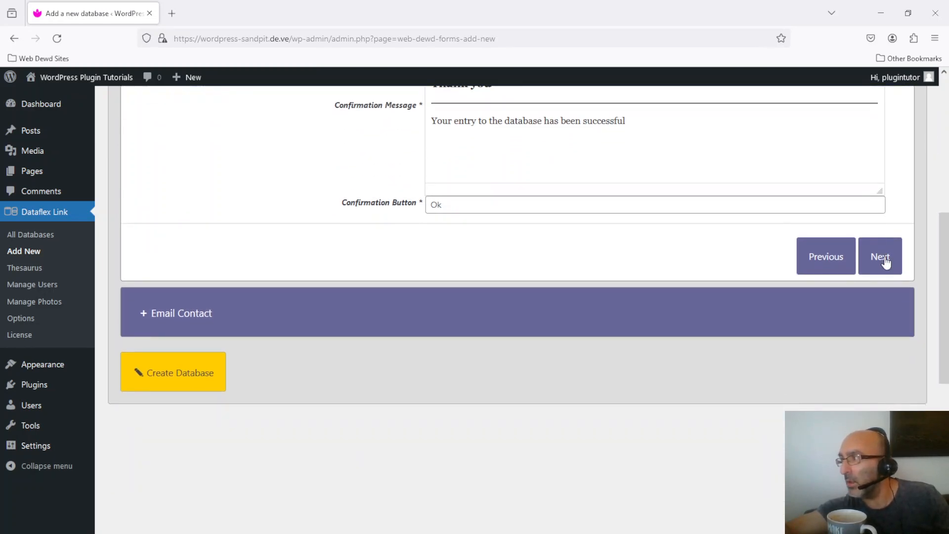
click(884, 261)
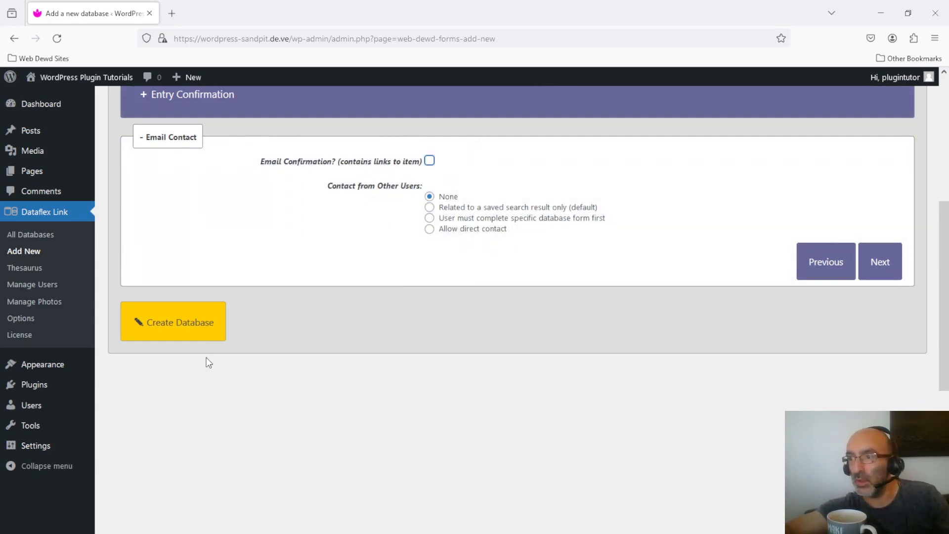
click(177, 325)
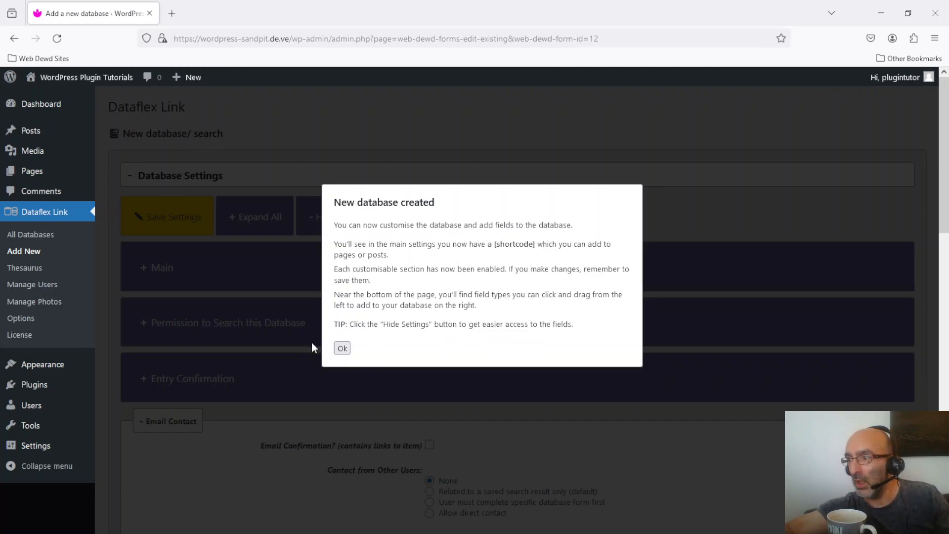
click(343, 349)
Copy the new database's shortcode from its main settings and open the site's Data Entry page for editing in a separate tab.
click(167, 281)
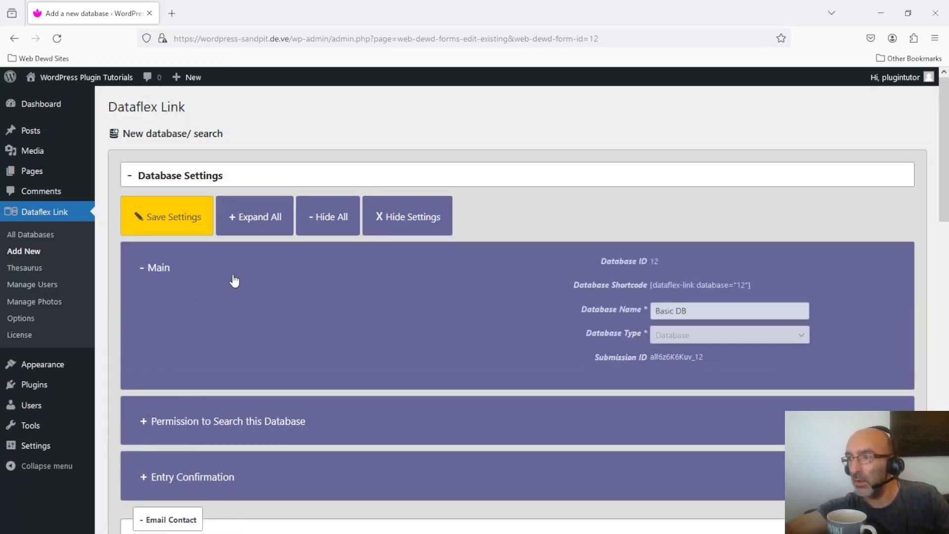
drag(530, 304, 429, 310)
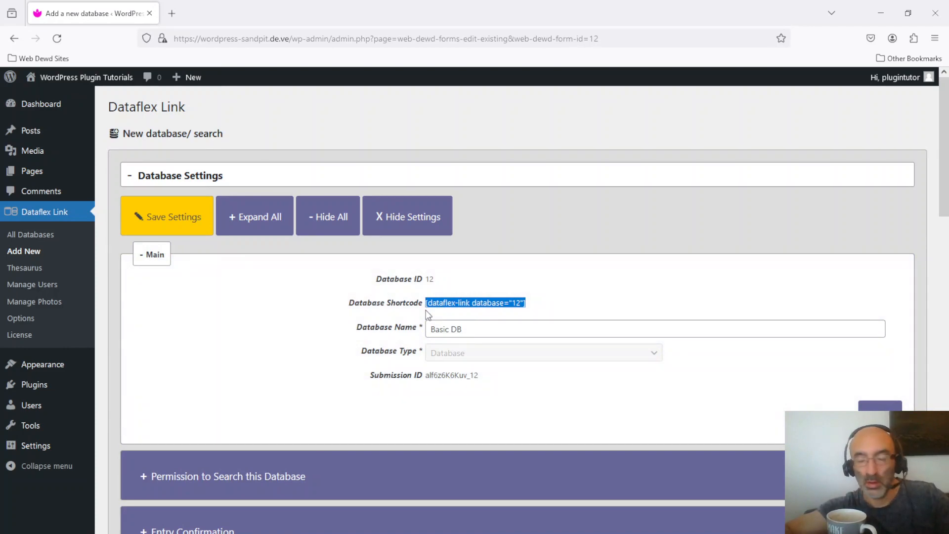
right_click(108, 80)
click(123, 87)
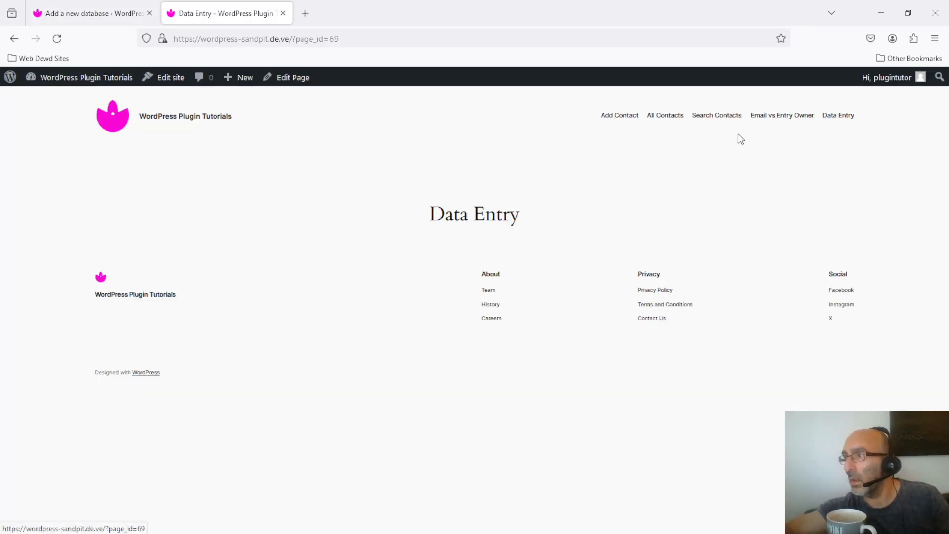
click(297, 83)
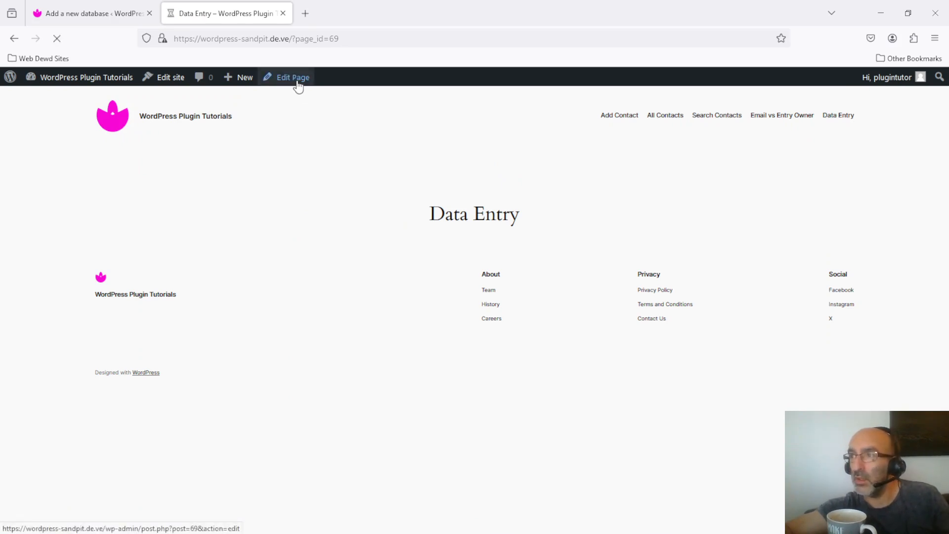
Publish [dataflex-link database="12"] in a new Shortcode block on the Data Entry page and view the live page.
click(332, 205)
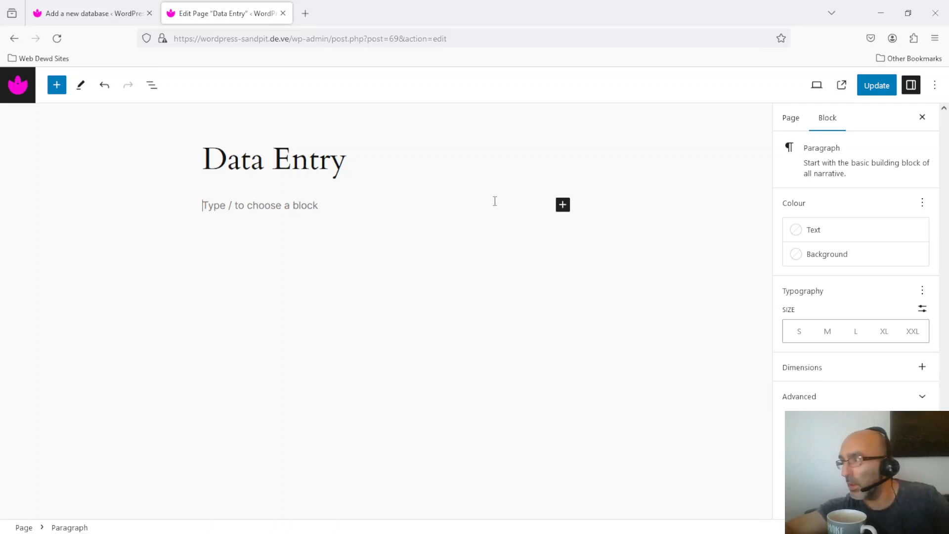
click(563, 208)
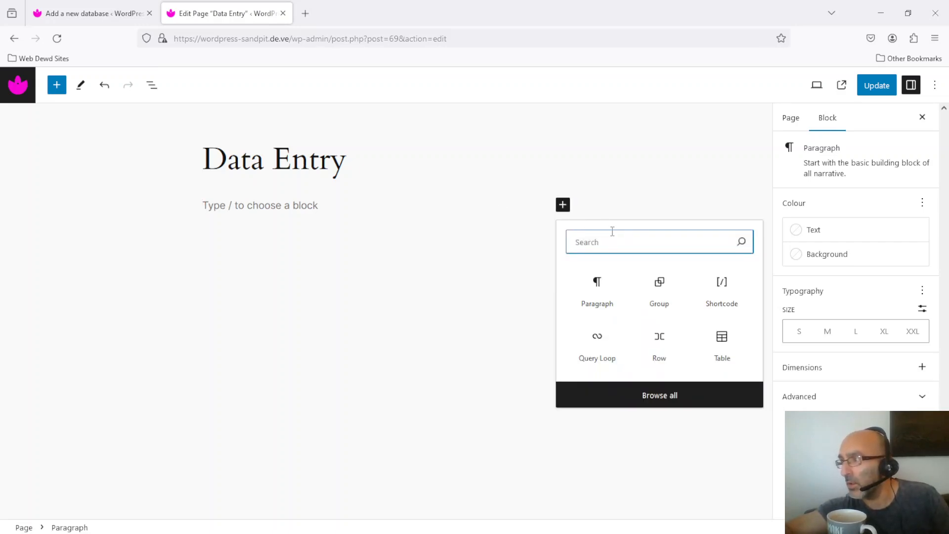
text(short)
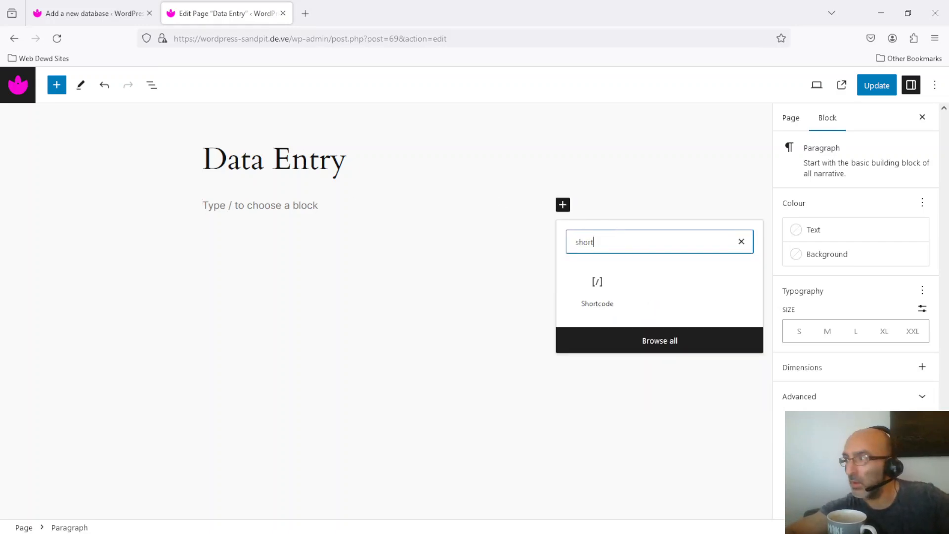
click(591, 294)
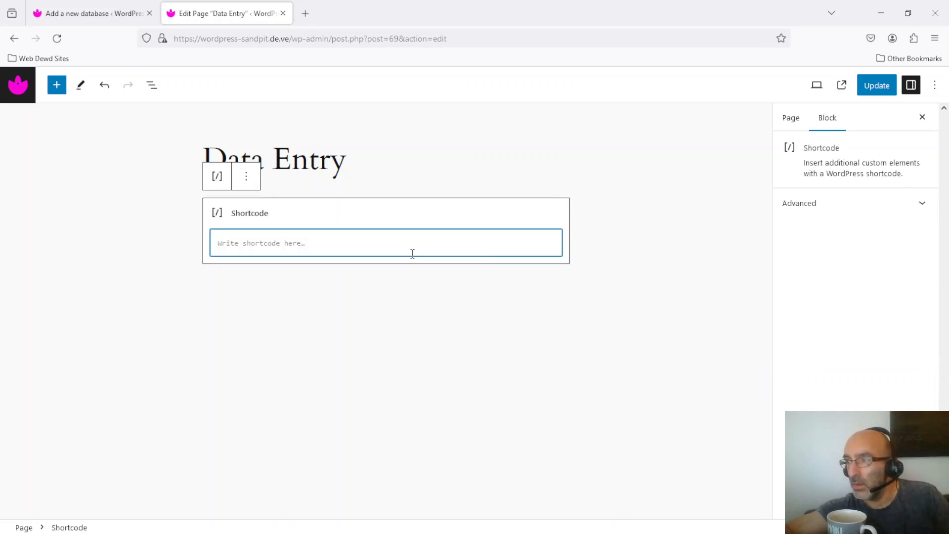
click(396, 249)
text([dataflex-link database="12"])
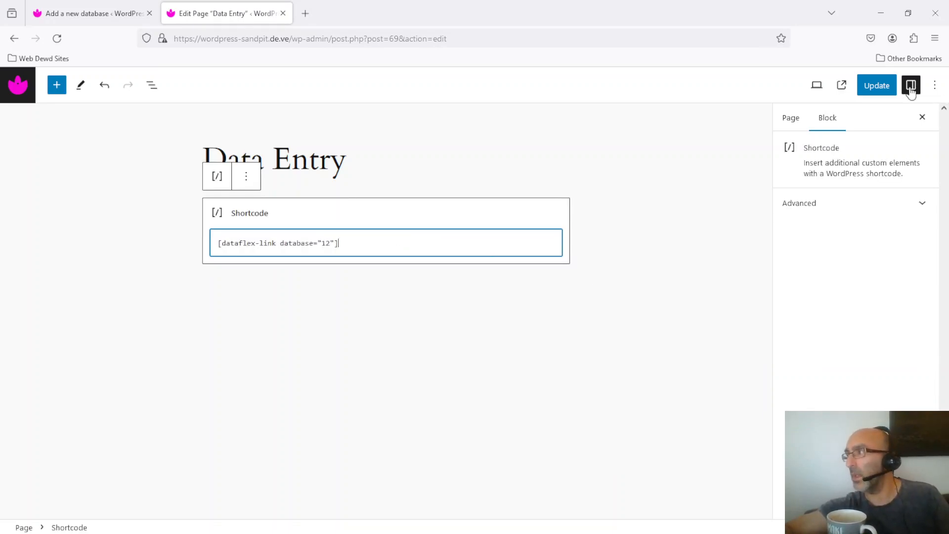
click(879, 87)
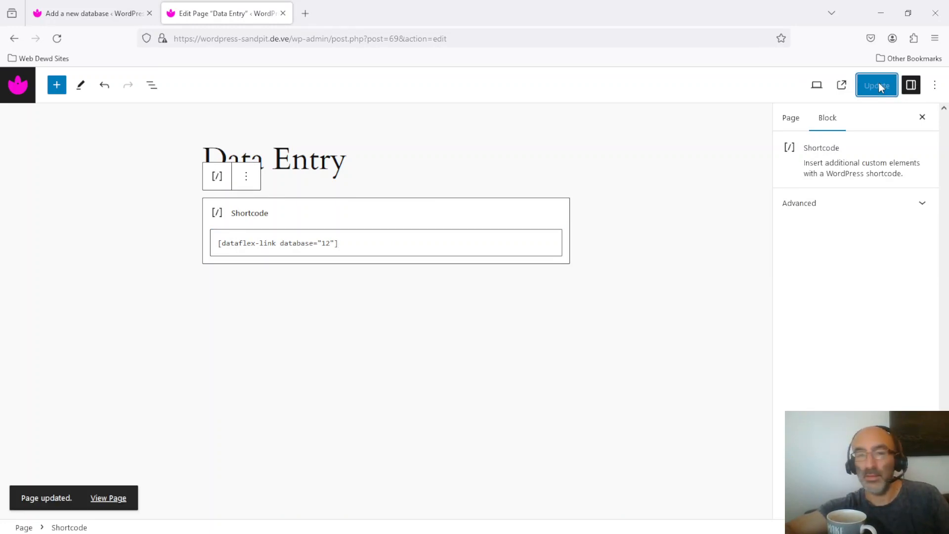
click(842, 87)
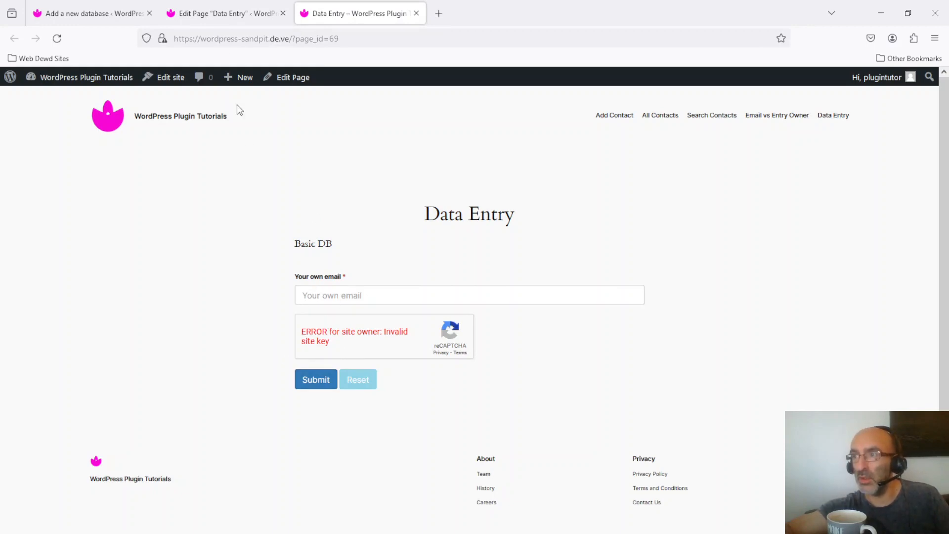
Return to the Basic DB setup, hide its settings and disable the Google Recaptcha field.
click(60, 5)
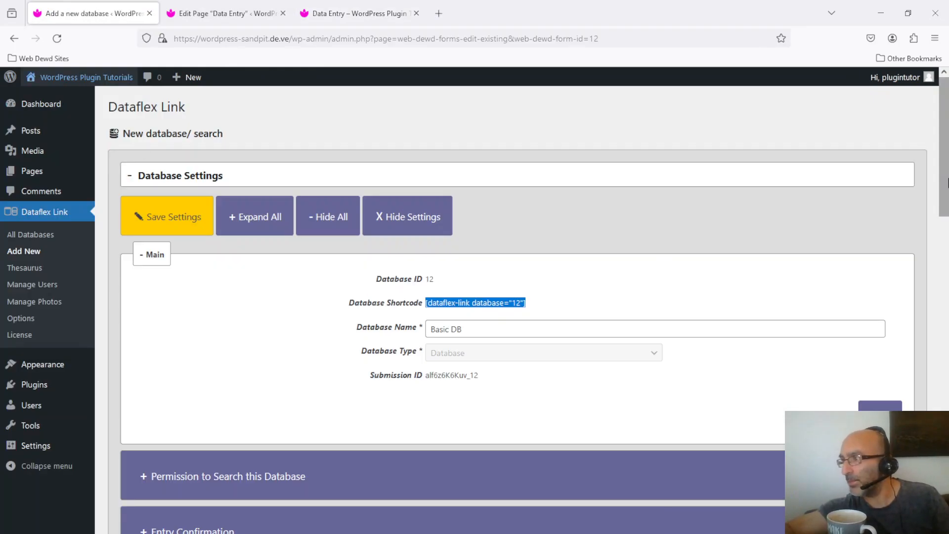
click(423, 213)
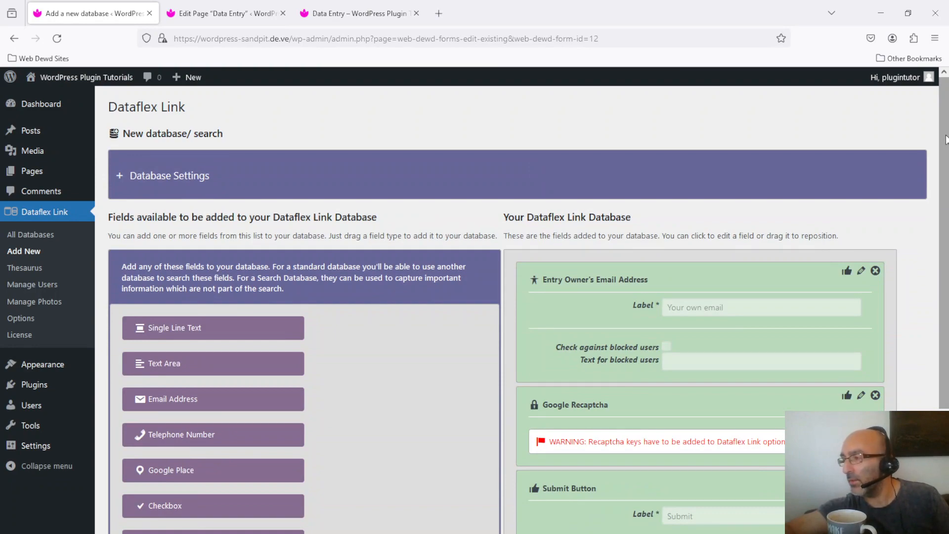
scroll(947, 163, down, 2)
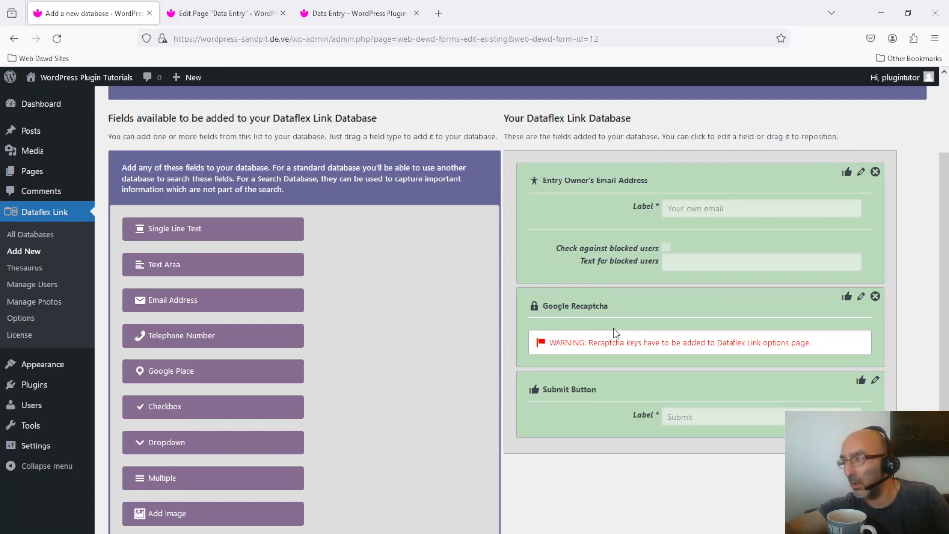
click(874, 297)
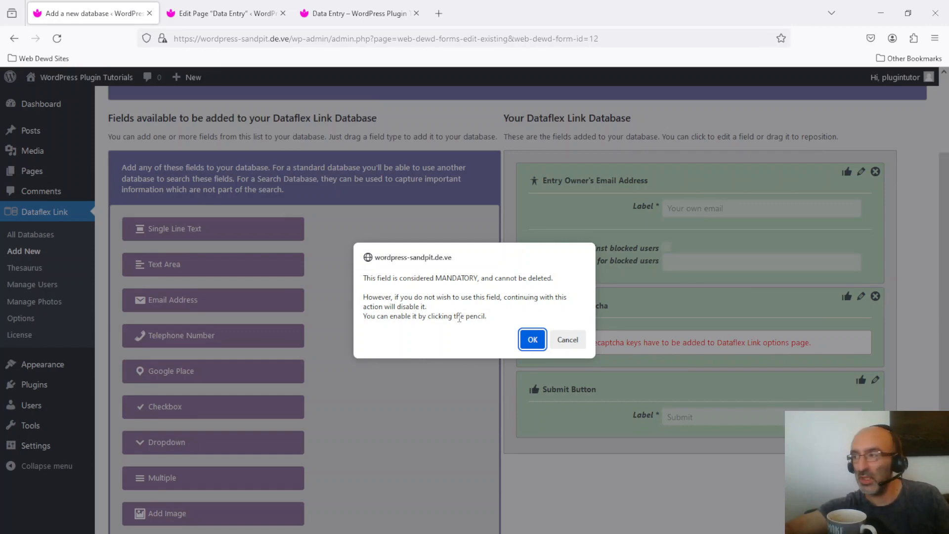
click(532, 340)
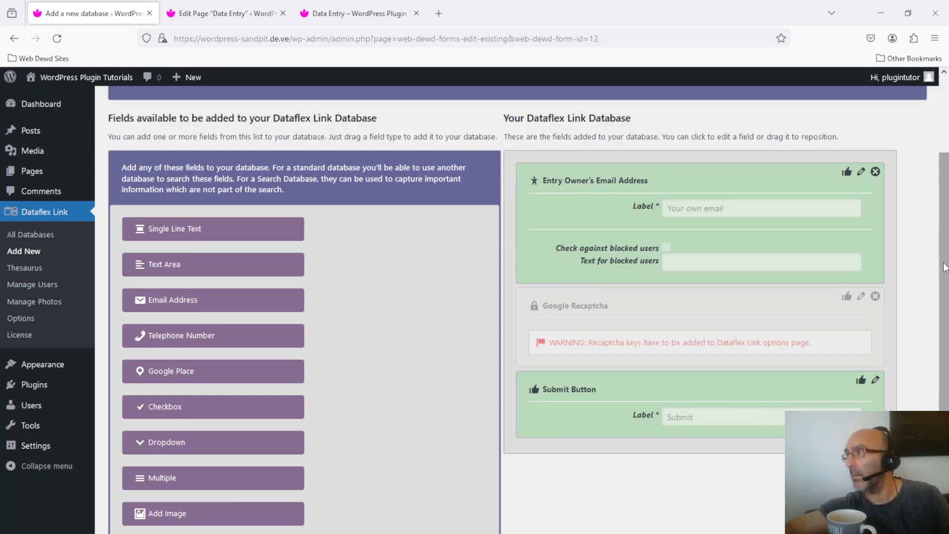
Try to disable the Entry Owner's Email Address field.
drag(947, 247, 946, 194)
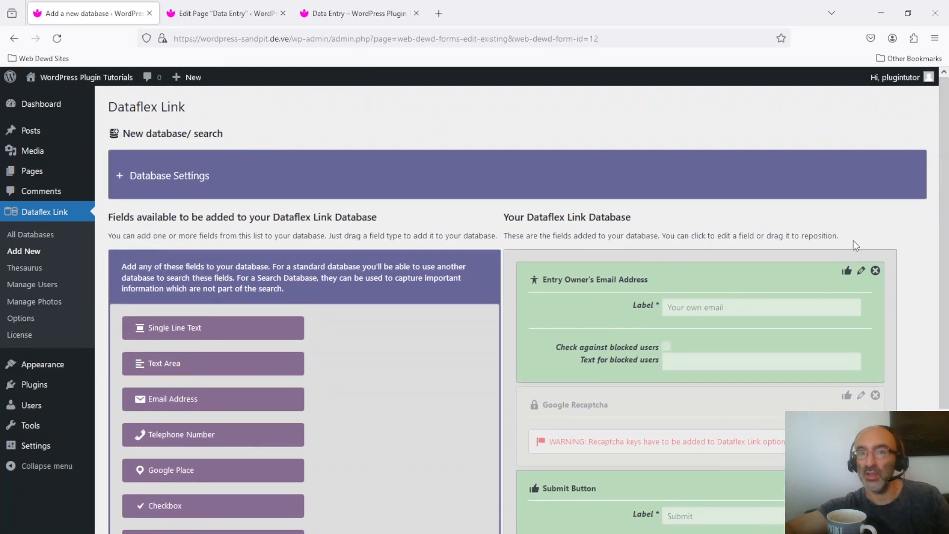
click(877, 271)
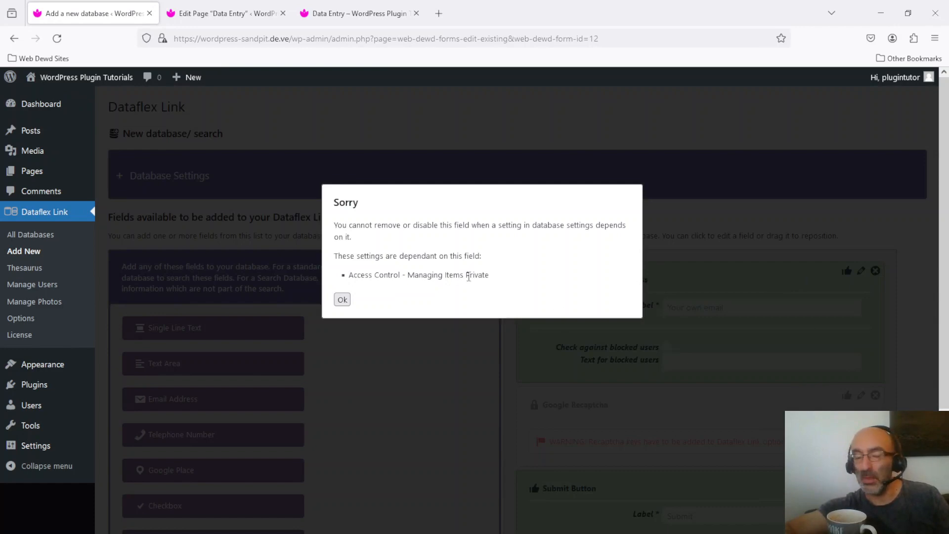
click(341, 302)
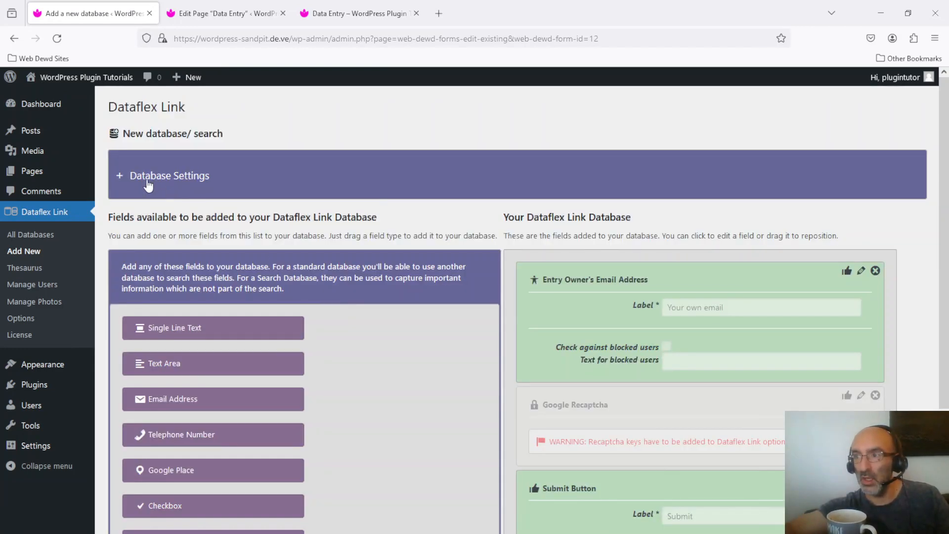
Set Managing Items to Loose (via private link - minimal protection) in the database's access control and save the settings.
click(165, 183)
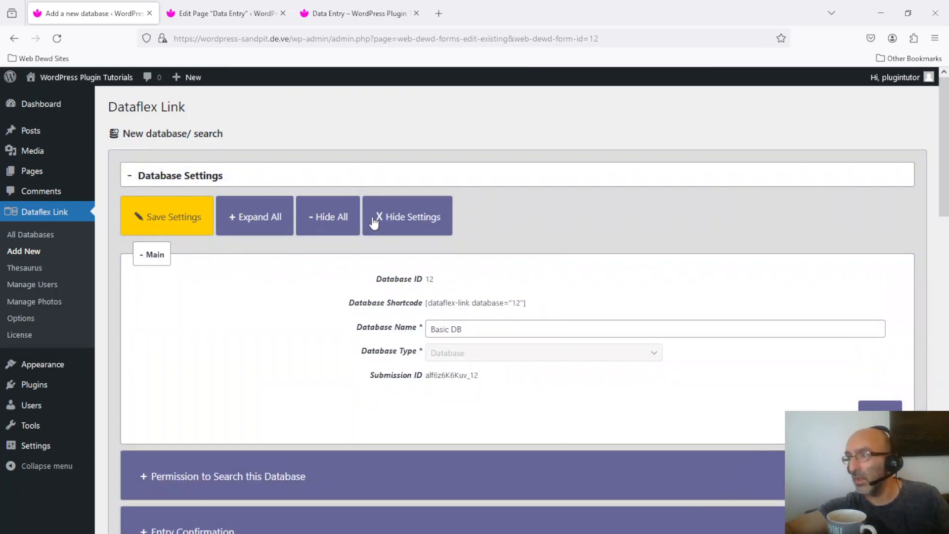
click(314, 223)
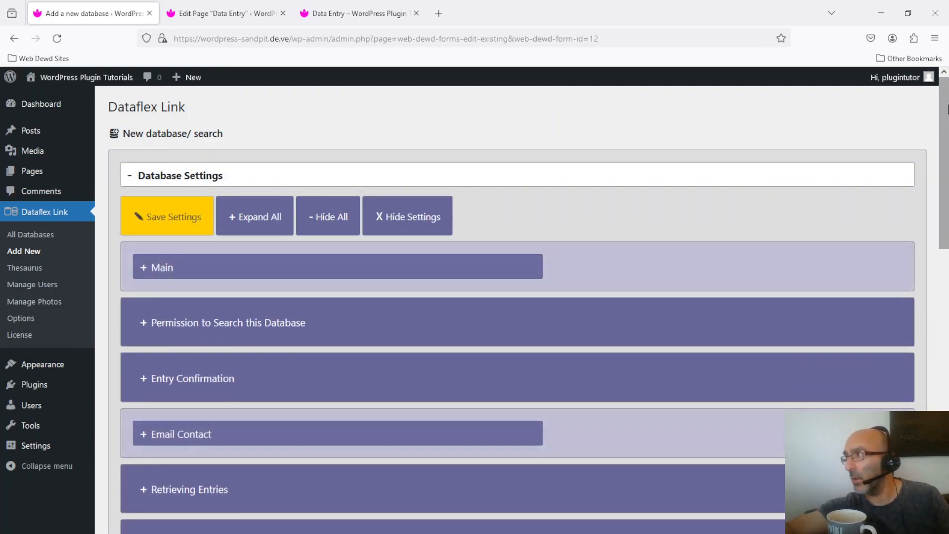
scroll(868, 262, down, 8)
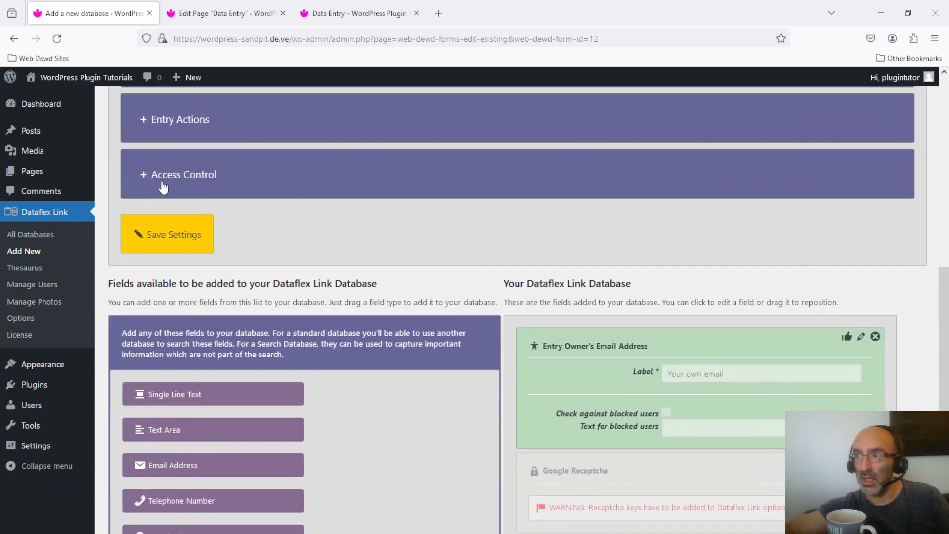
click(178, 174)
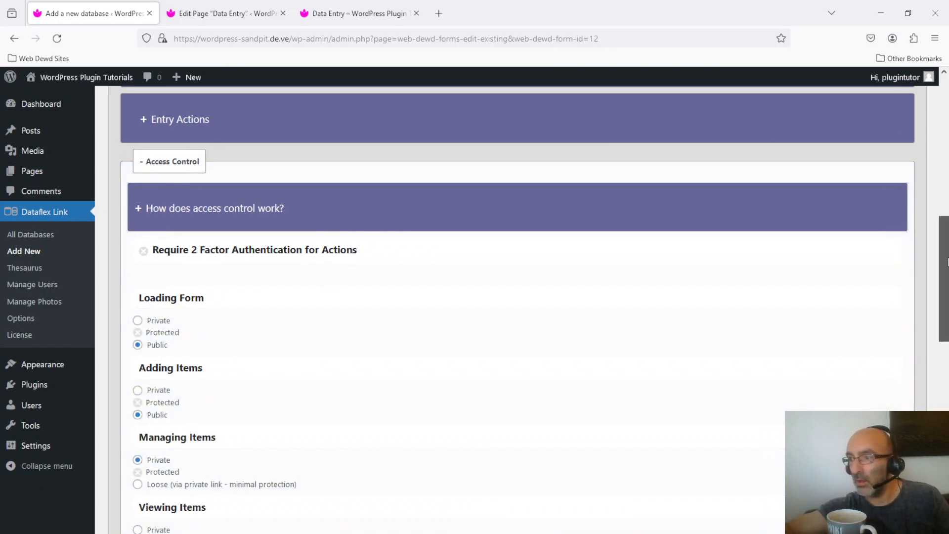
drag(945, 276, 945, 346)
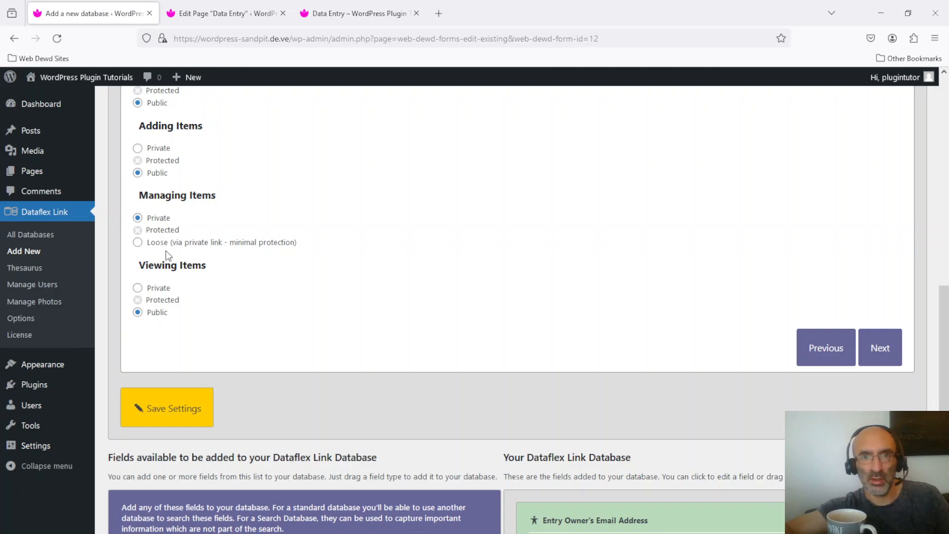
click(137, 243)
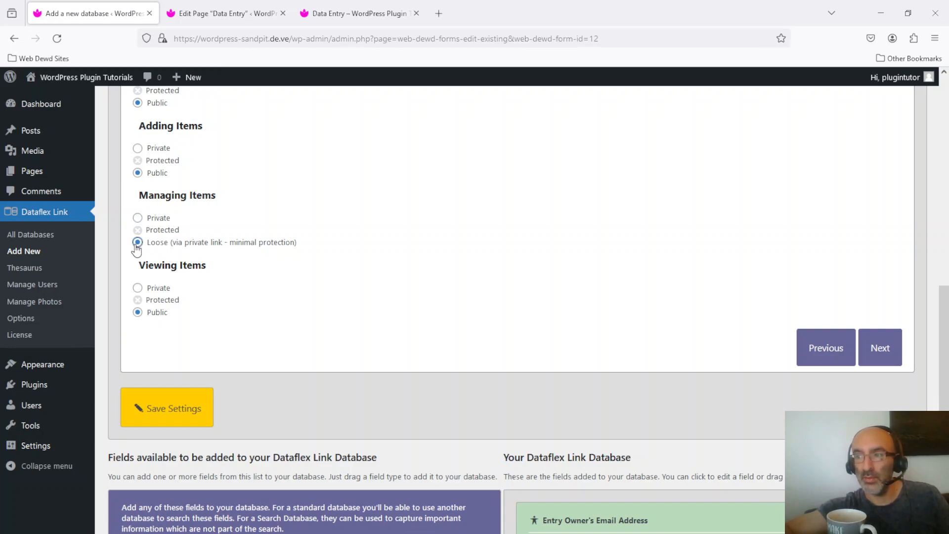
click(190, 410)
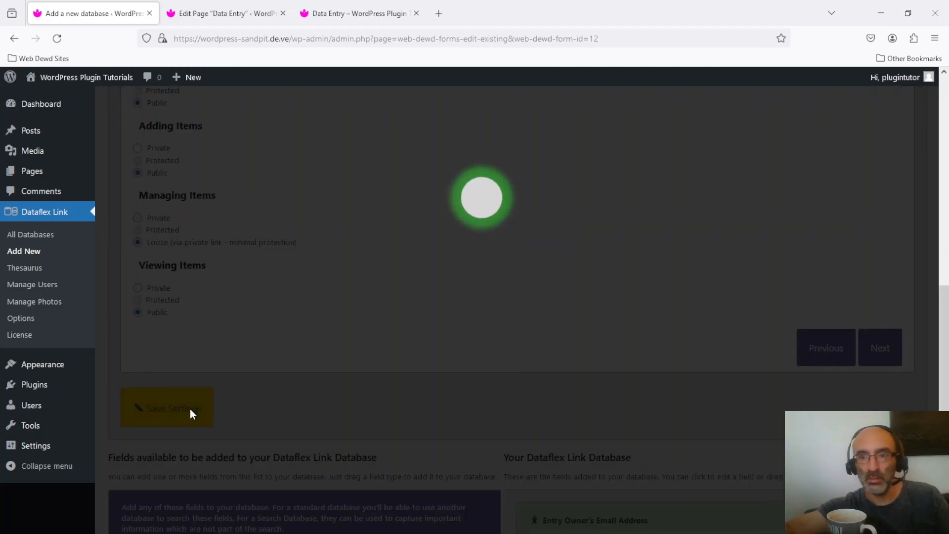
click(342, 249)
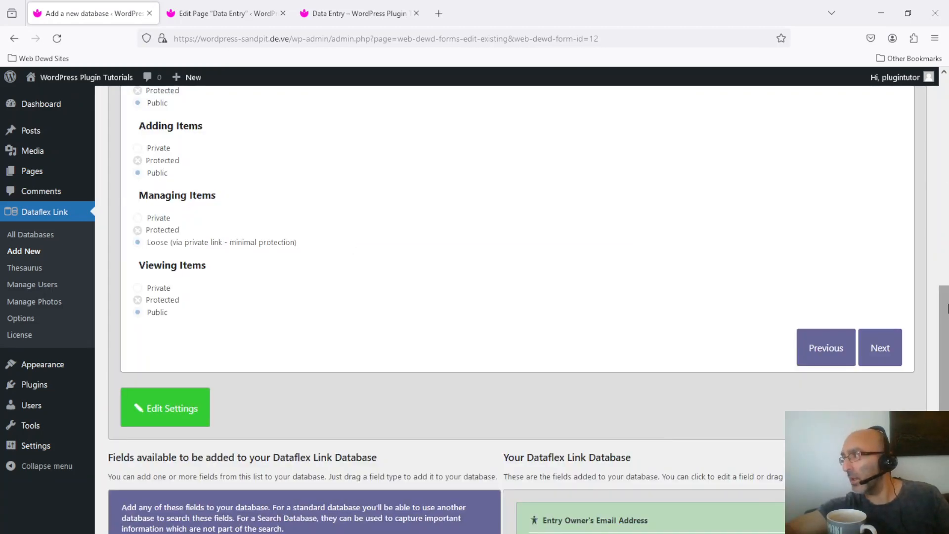
Disable the Entry Owner's Email Address field and reload the live Data Entry page to check the form.
drag(945, 300, 946, 395)
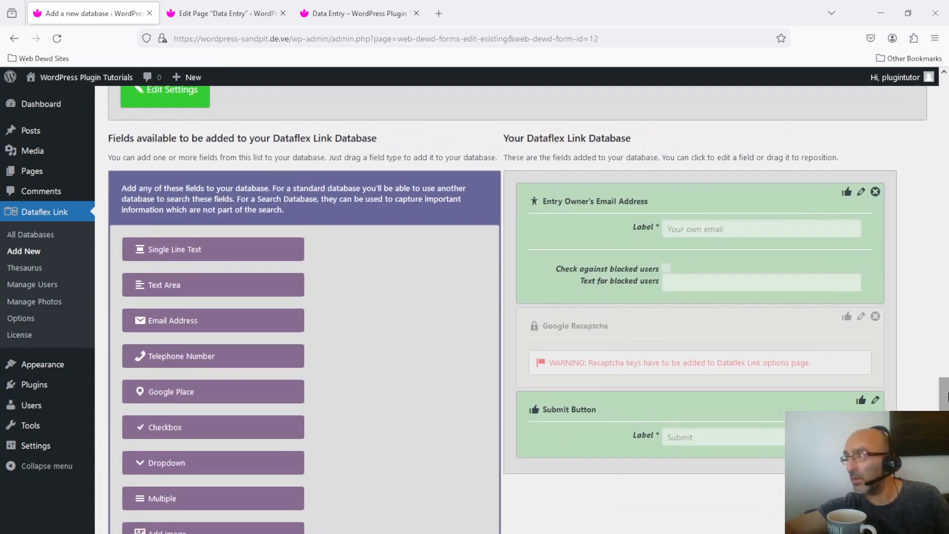
click(878, 192)
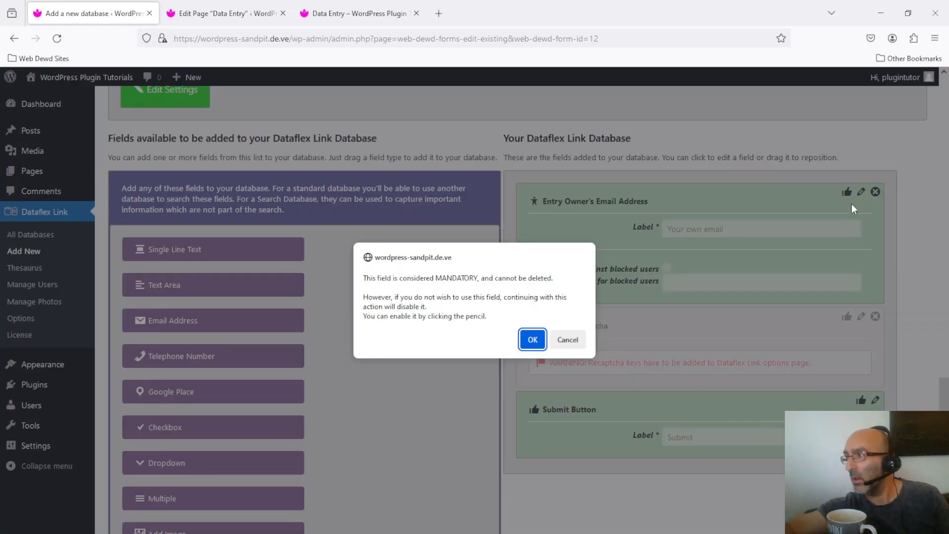
click(532, 340)
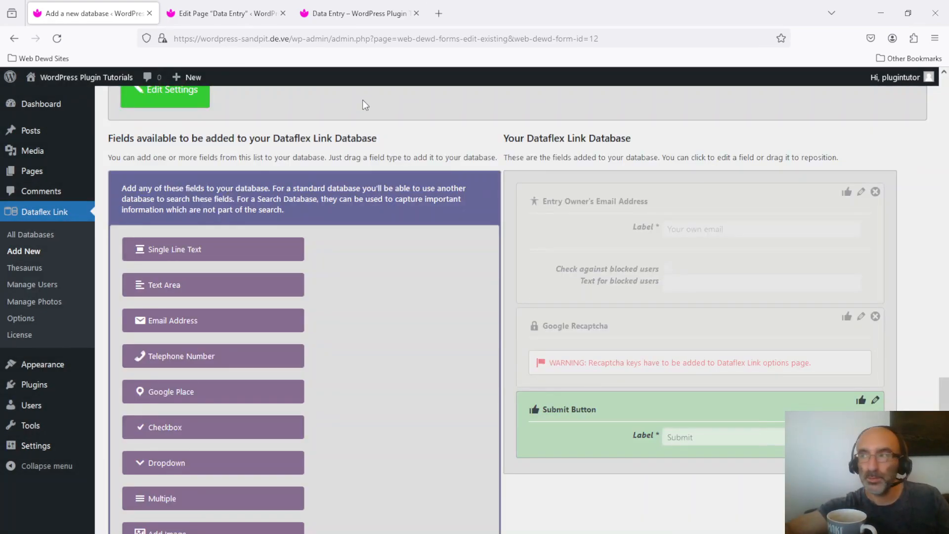
click(343, 7)
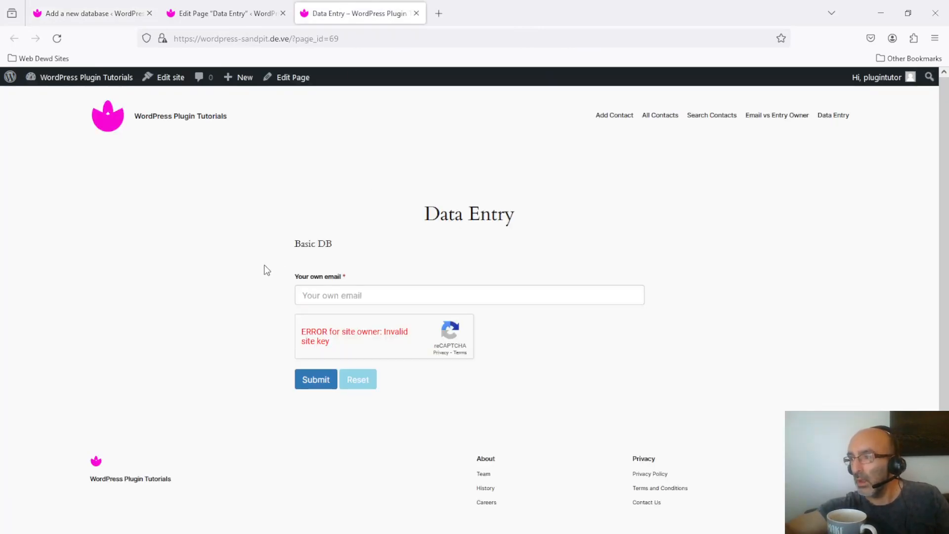
click(57, 38)
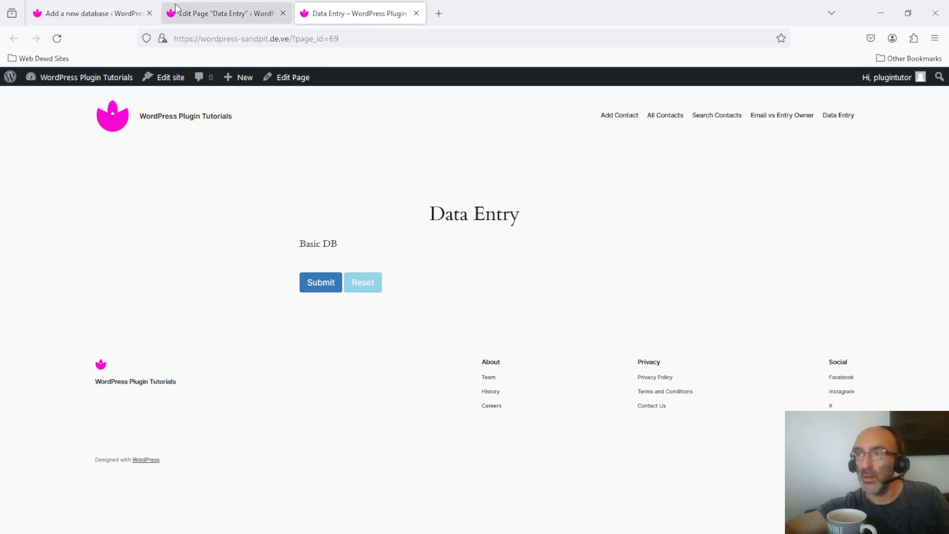
Add a Single Line Text field labelled "this is a text field" above the other database fields, save it and reload the live Data Entry page.
click(204, 4)
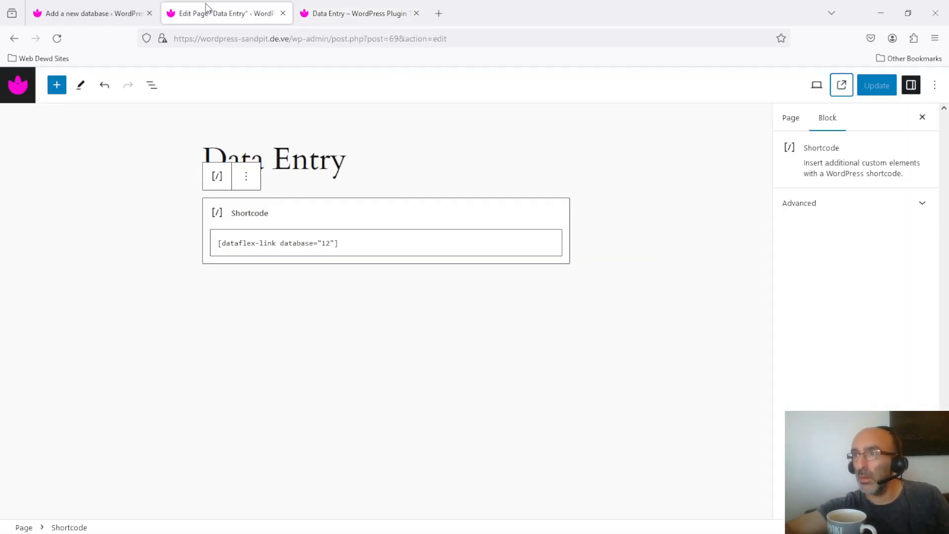
click(78, 4)
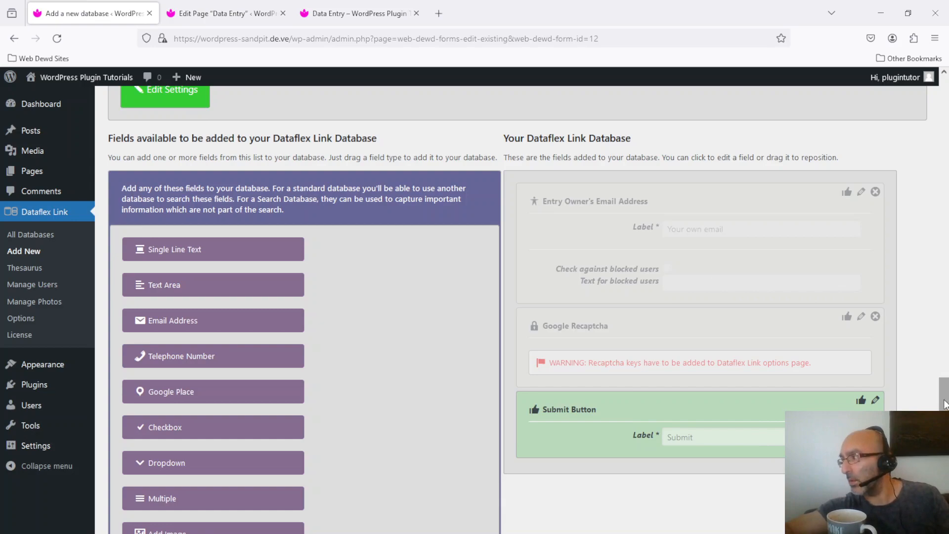
drag(944, 405, 943, 391)
drag(206, 289, 639, 228)
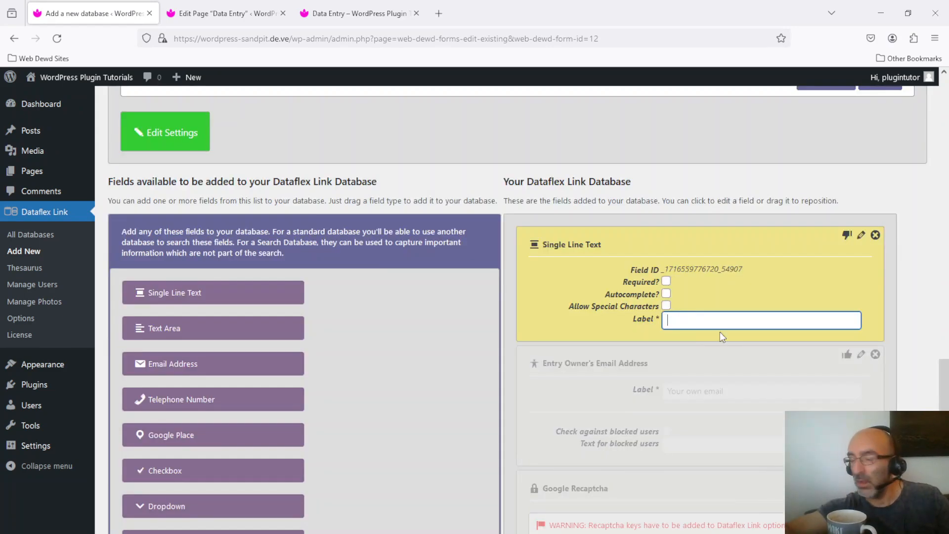
text(this is a text field)
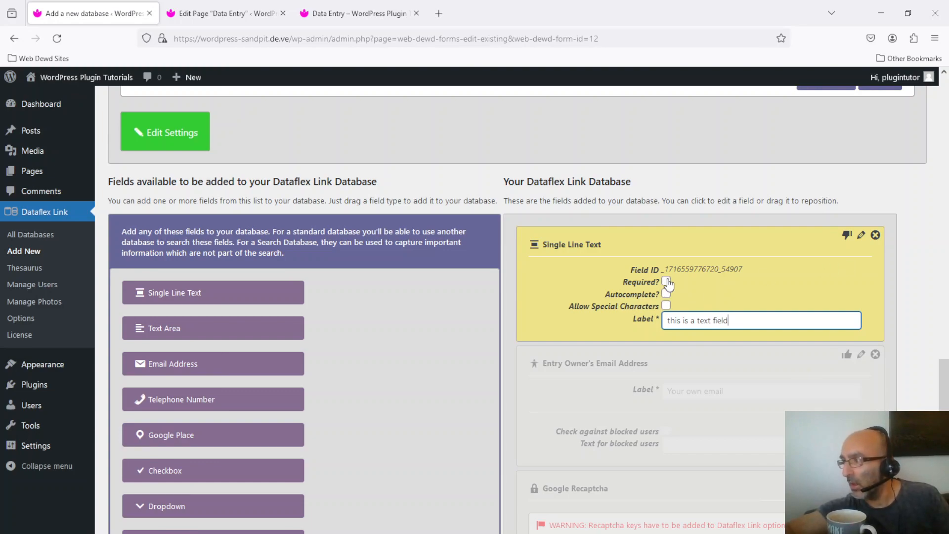
click(846, 235)
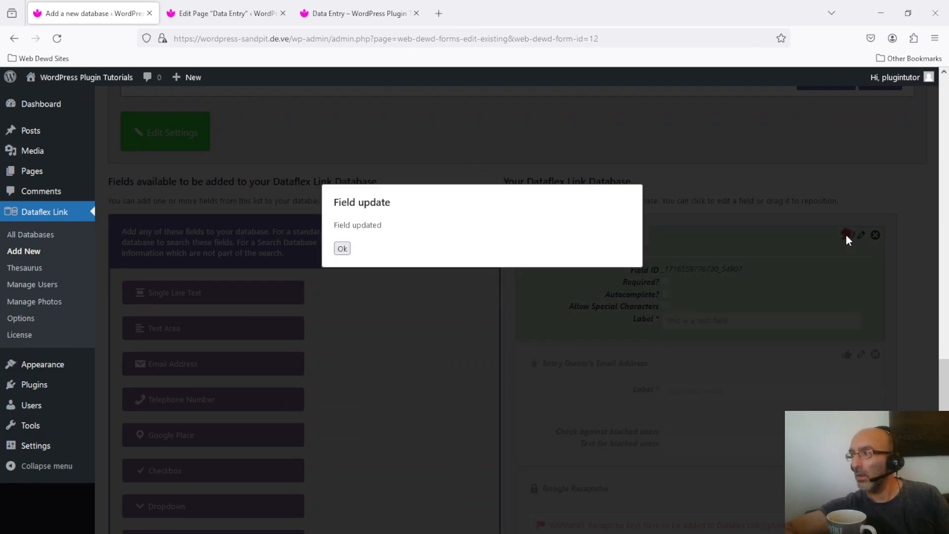
click(341, 248)
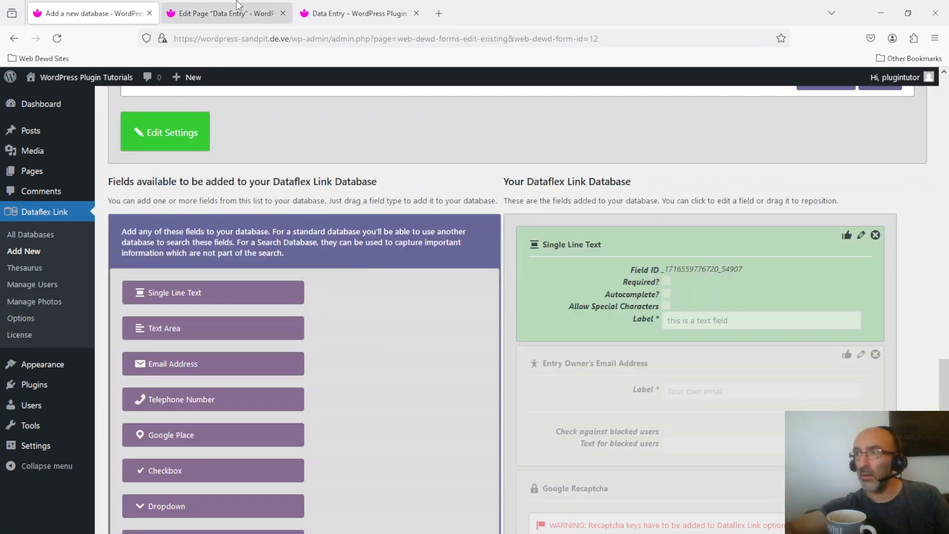
click(336, 13)
click(57, 38)
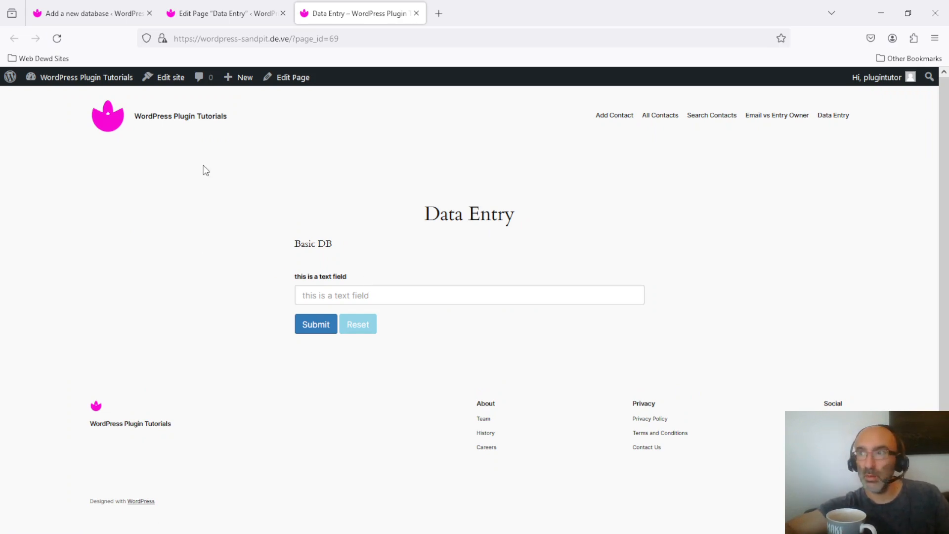
Re-enable the Entry Owner's Email Address field in the database setup, save it and reload the live Data Entry page.
click(80, 13)
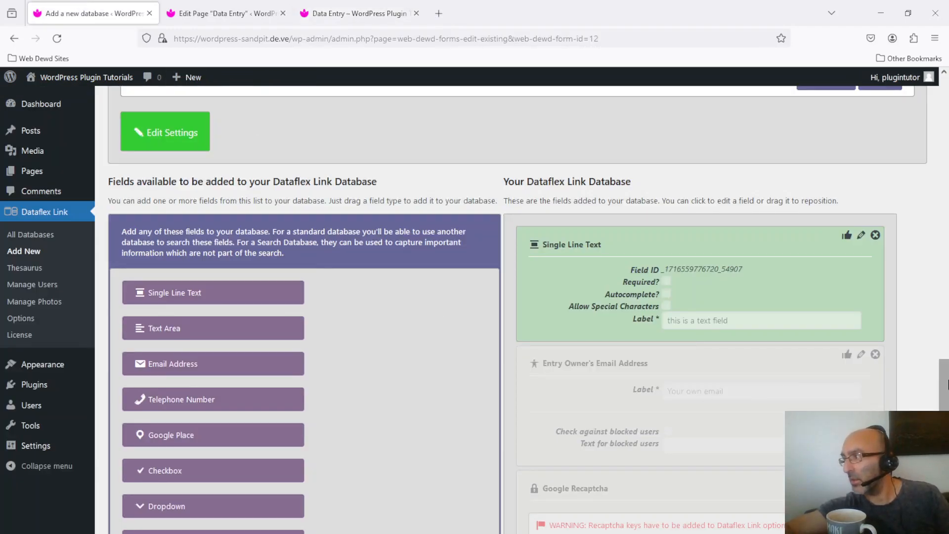
scroll(647, 337, down, 2)
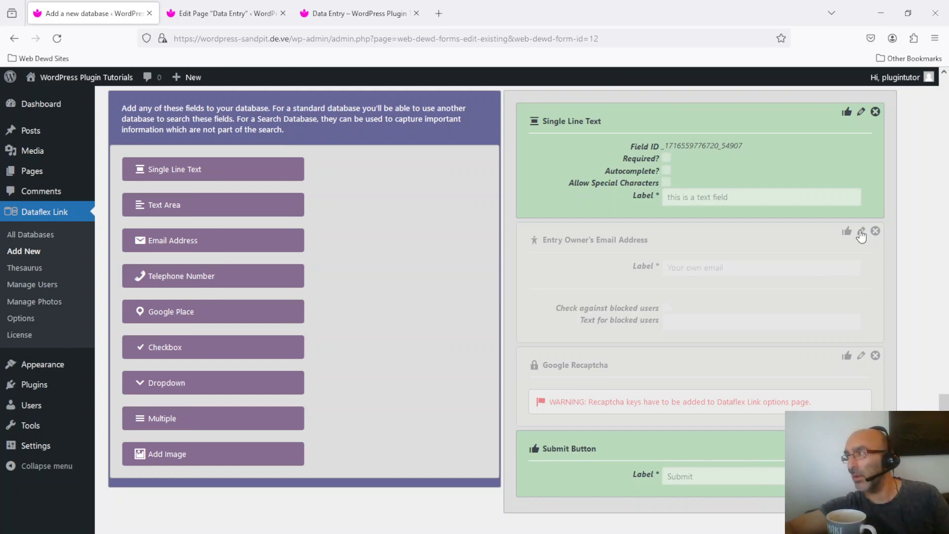
click(861, 235)
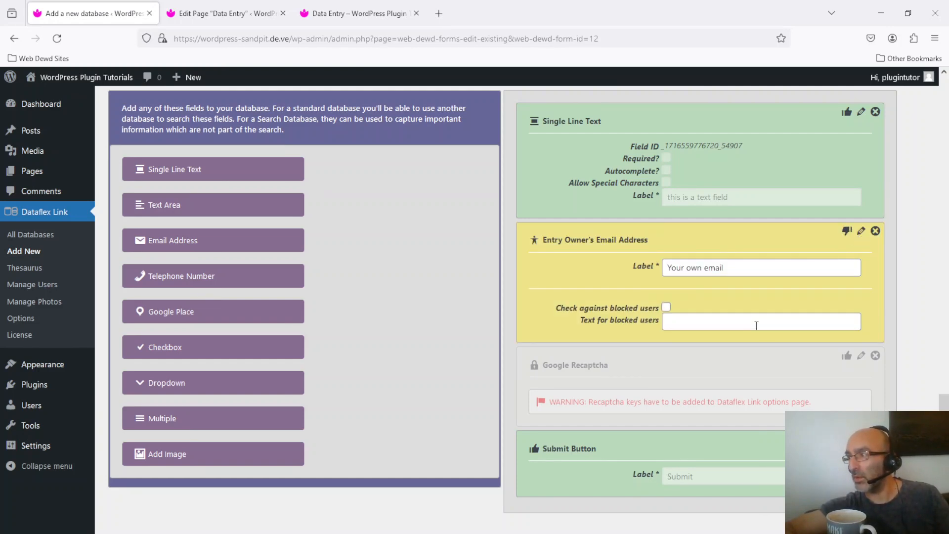
click(847, 232)
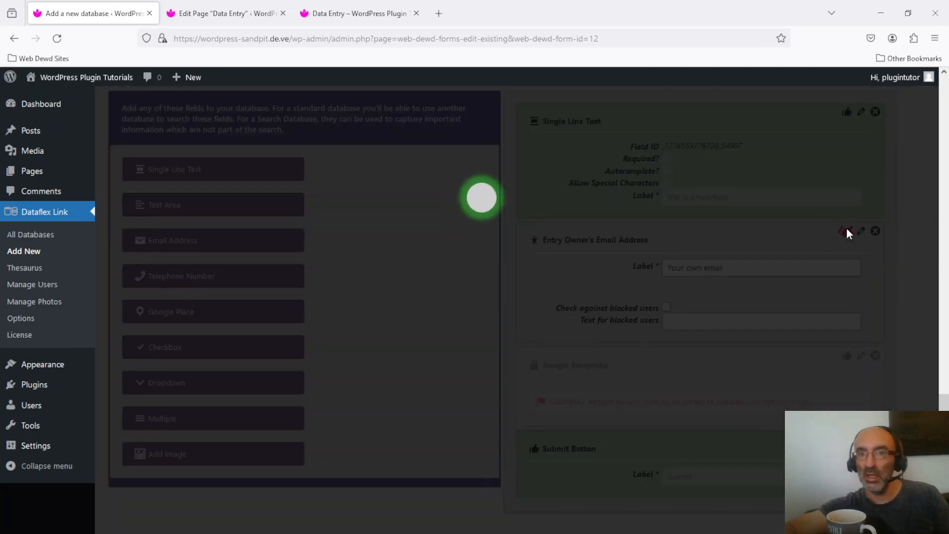
click(355, 14)
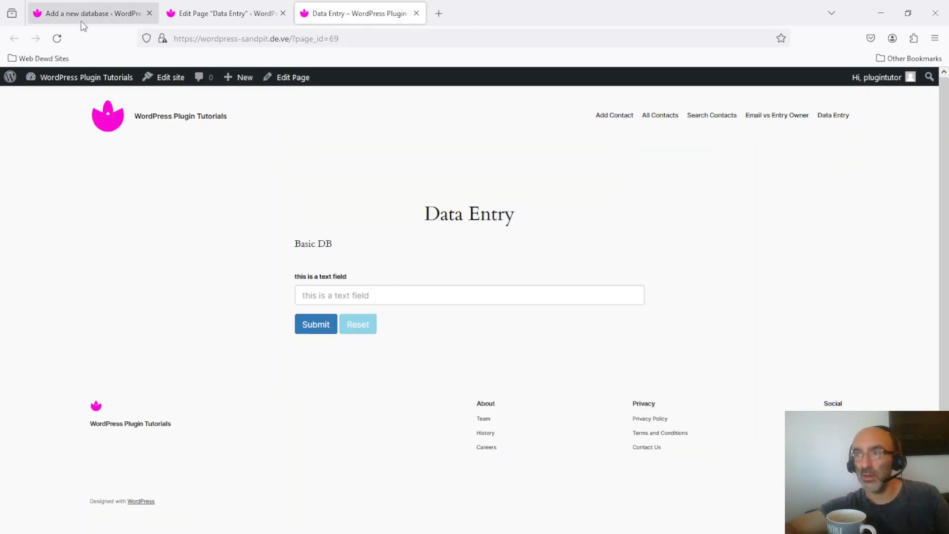
click(57, 39)
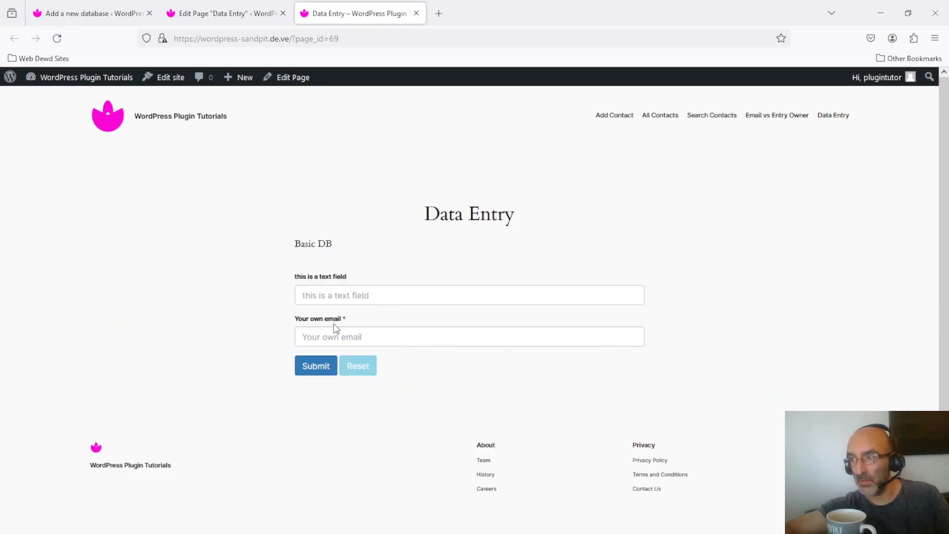
Submit a Data Entry form with "this is some test text" and the entry owner's email address, and return to the Basic DB setup.
click(468, 292)
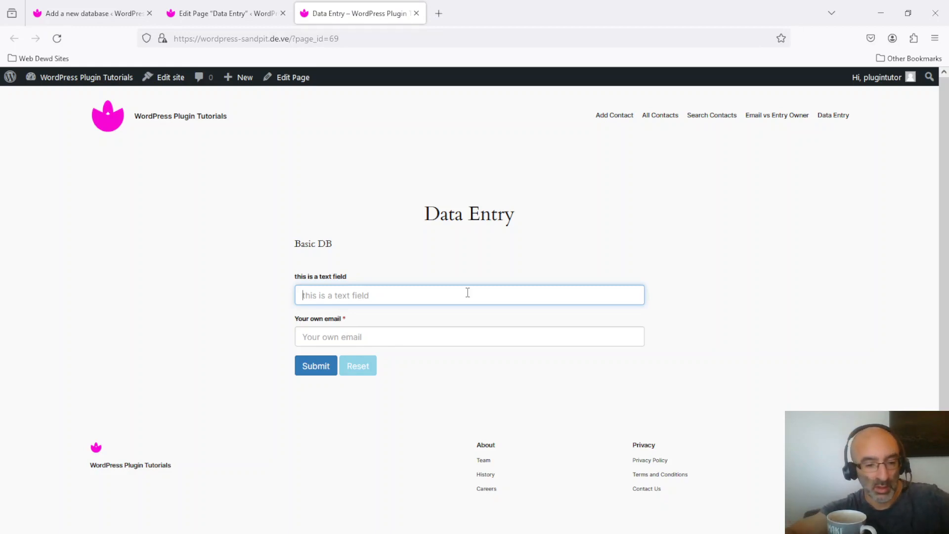
text(this is some test te)
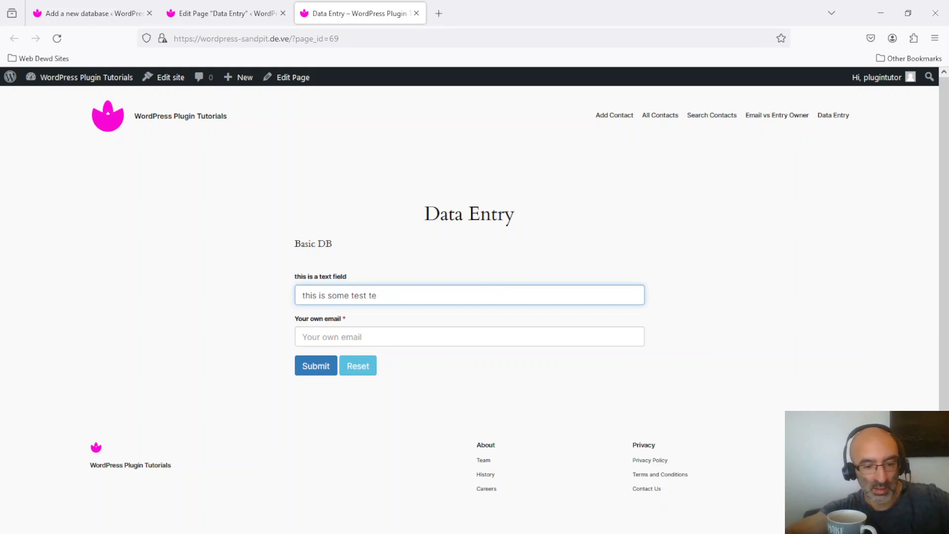
text(xt)
click(362, 338)
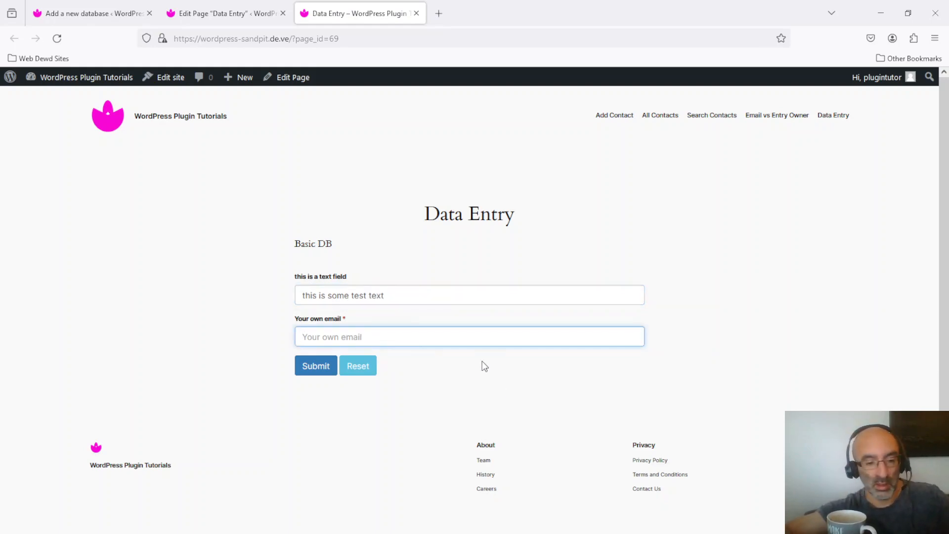
text(test)
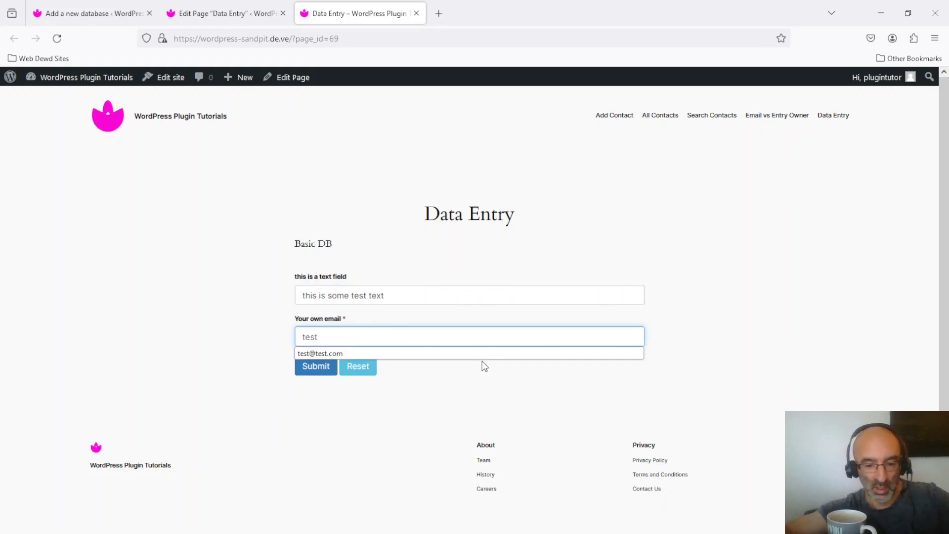
text(@tes)
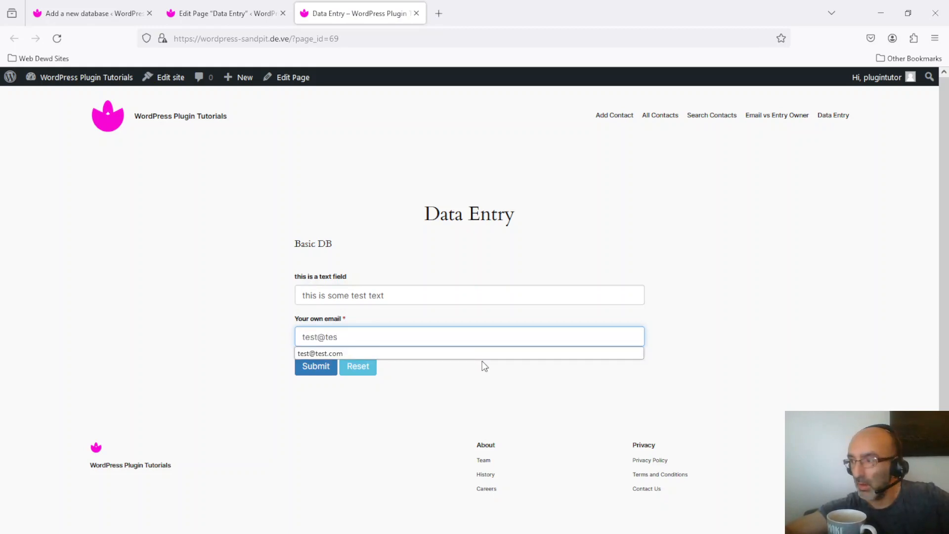
key(Down)
key(Return)
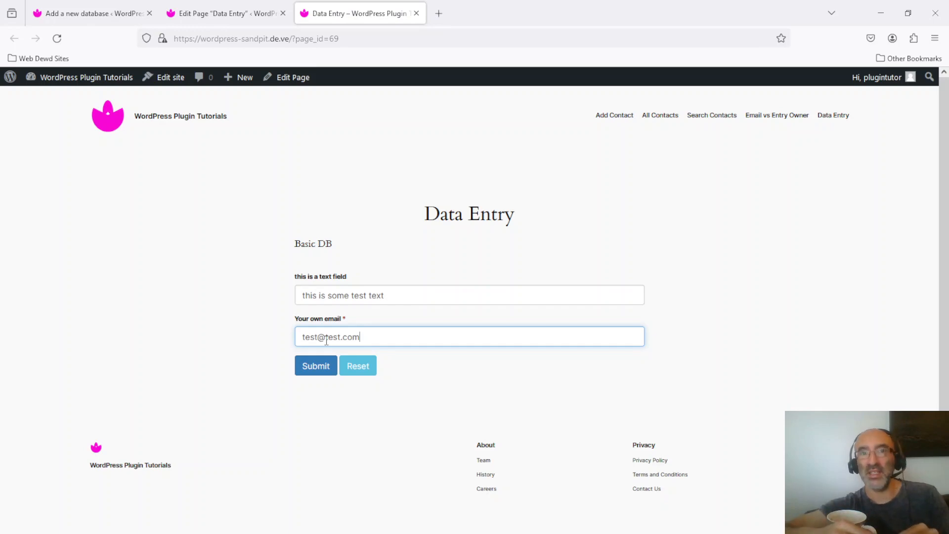
click(316, 368)
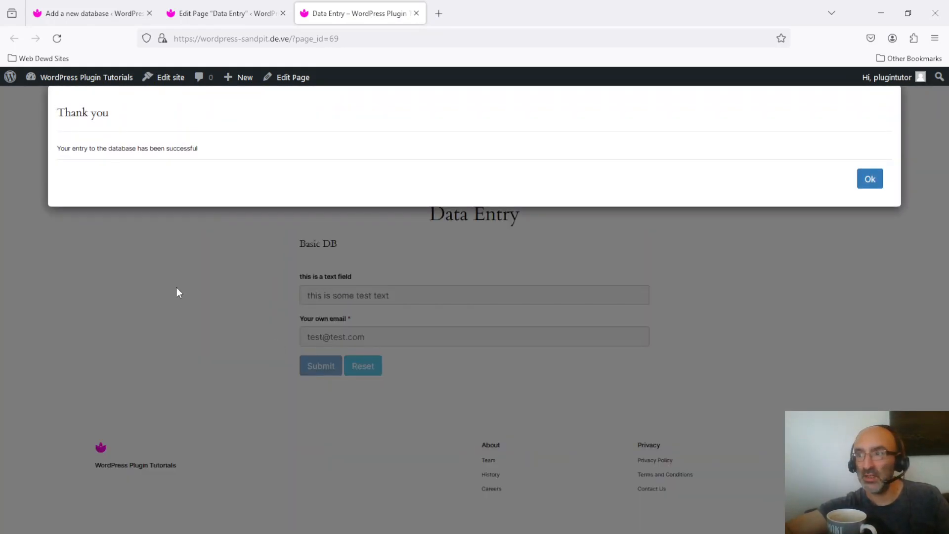
click(870, 183)
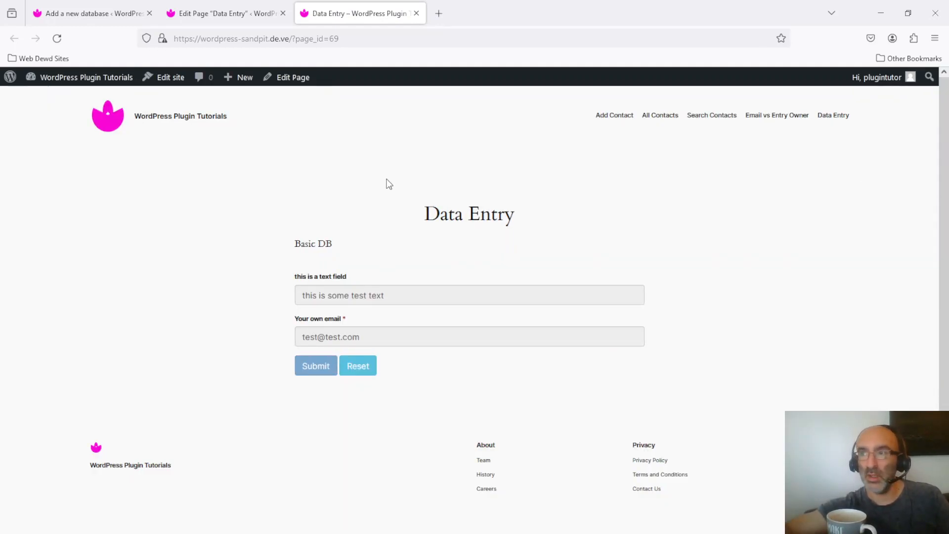
click(84, 9)
click(344, 249)
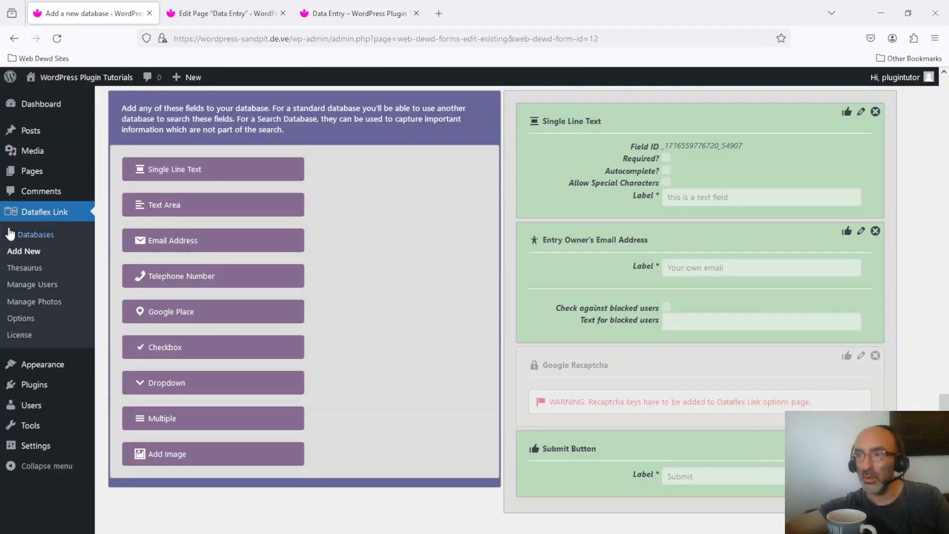
Start a new Dataflex Link setup named "Search our DB" with the database type Search and continue to its search settings.
click(27, 251)
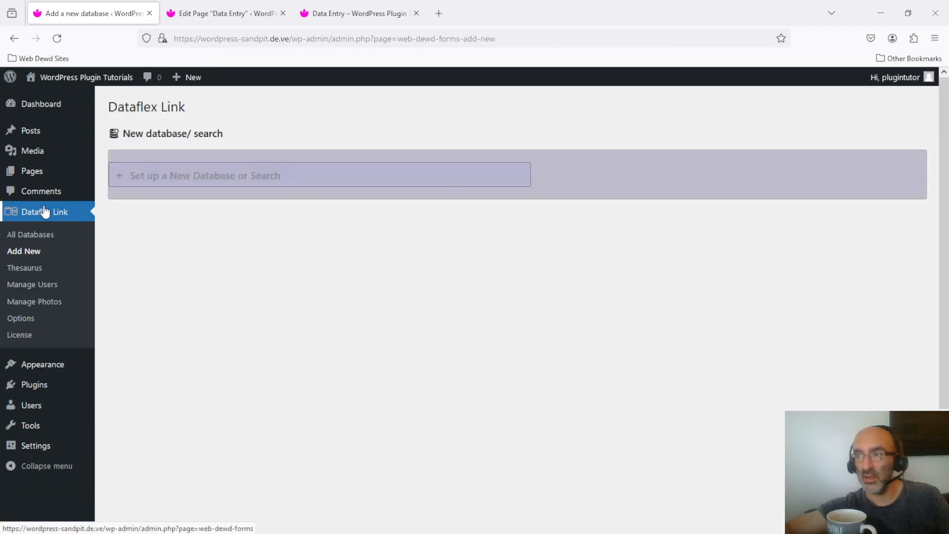
click(152, 179)
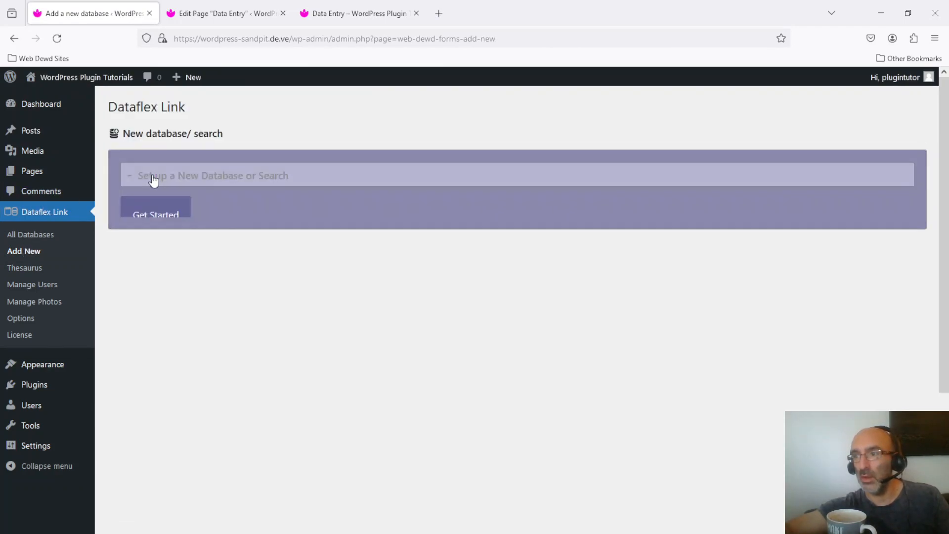
click(162, 212)
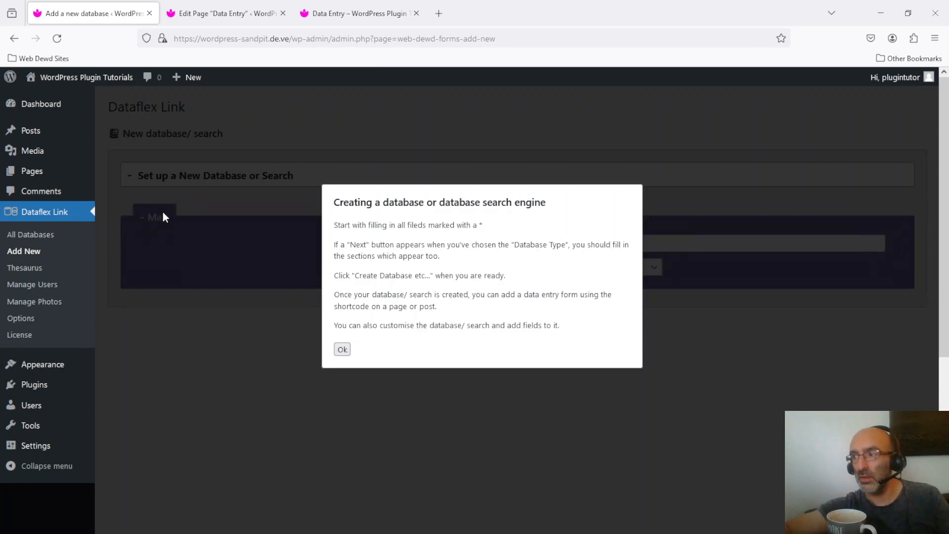
click(341, 351)
click(531, 277)
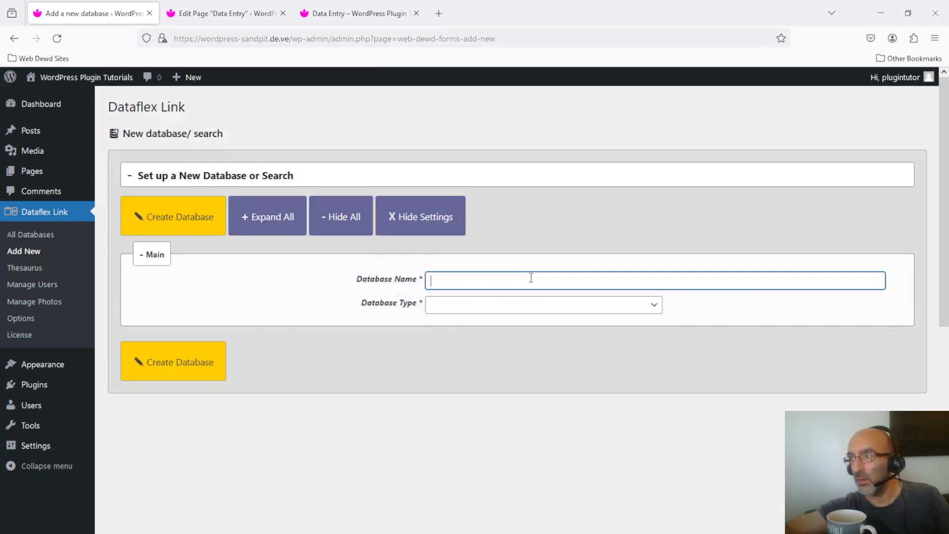
text(Search )
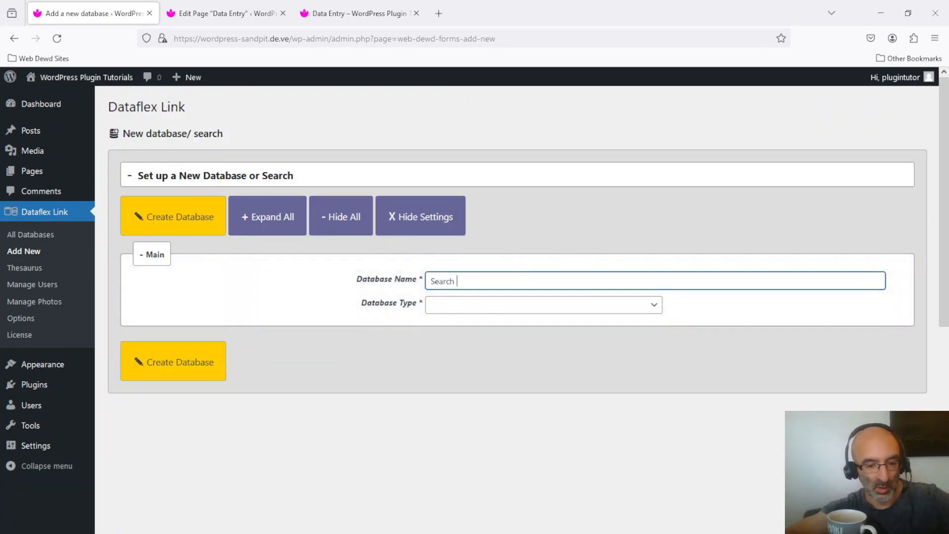
text(our DB)
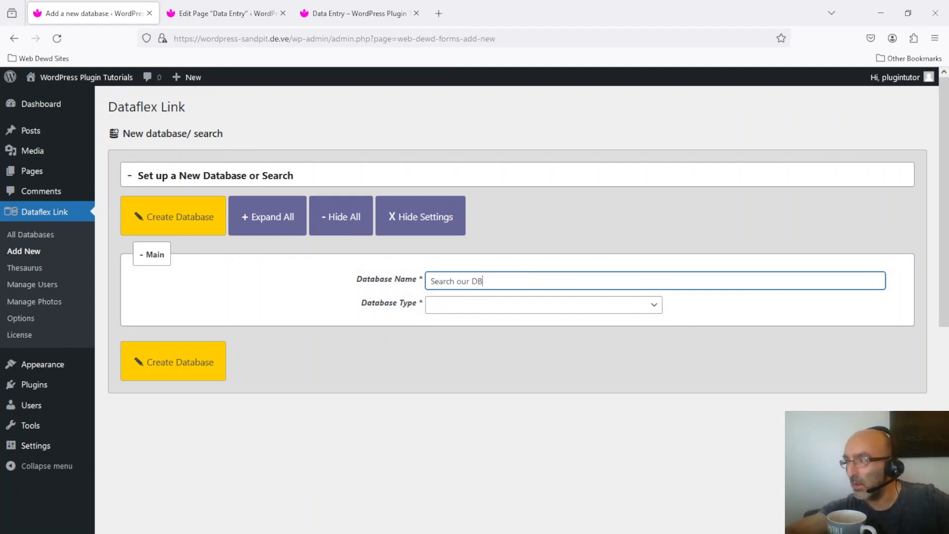
click(529, 299)
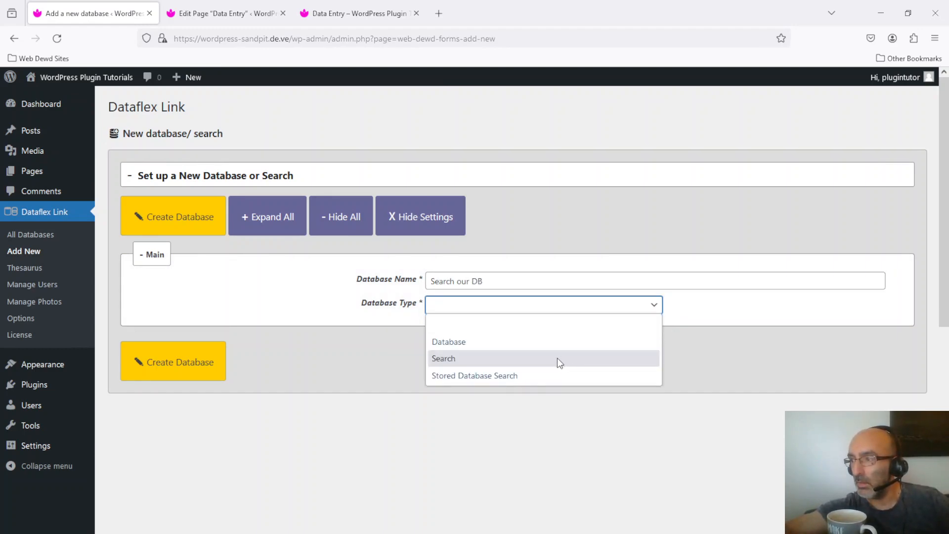
click(557, 358)
click(880, 345)
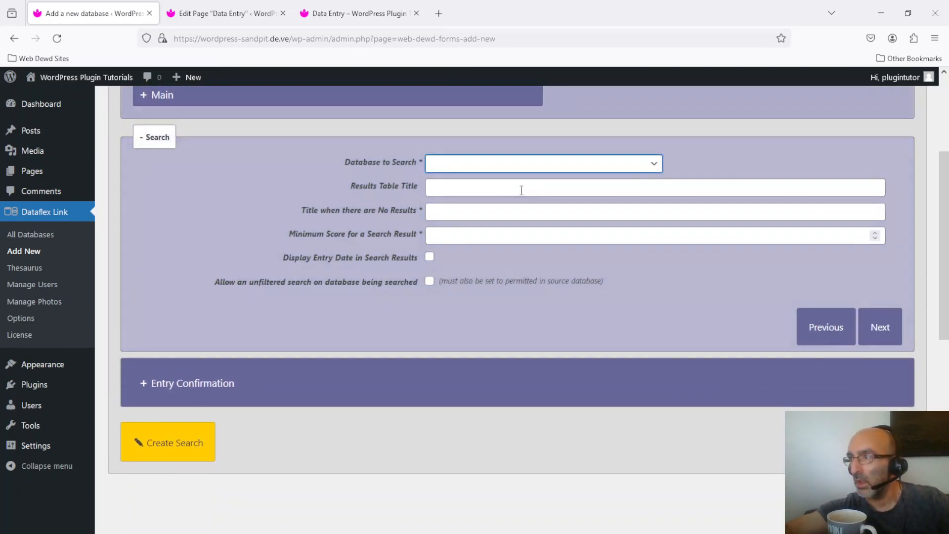
Choose 12 (Basic DB) as the database to search and title the results table "results".
click(502, 168)
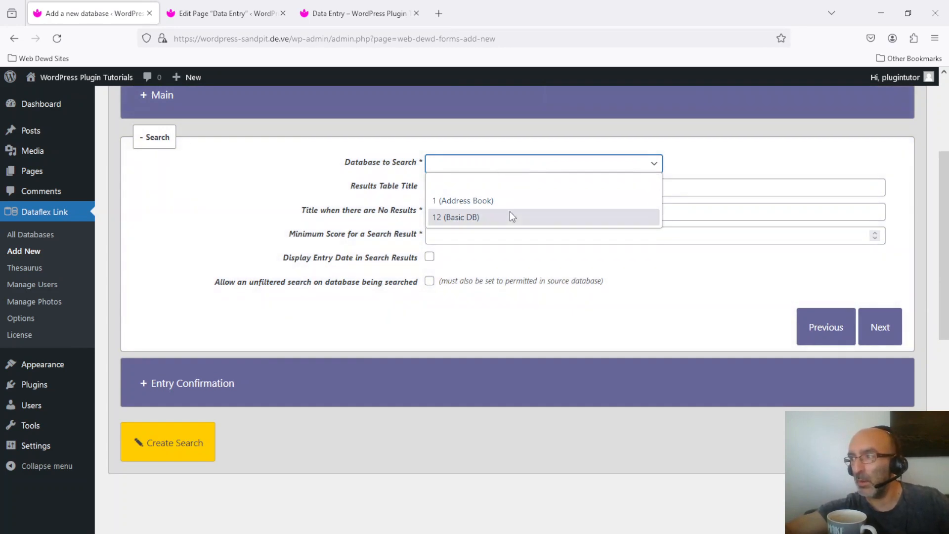
click(510, 216)
click(529, 189)
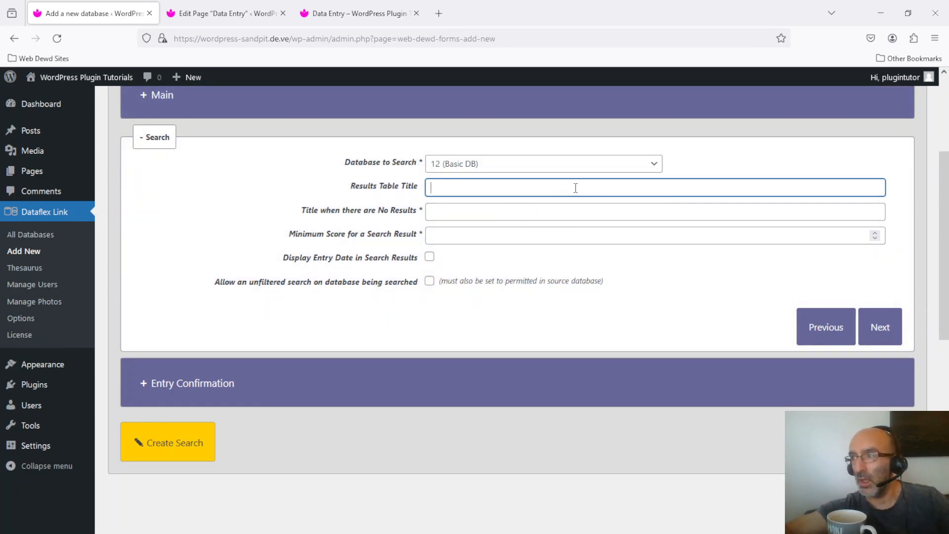
text(restul)
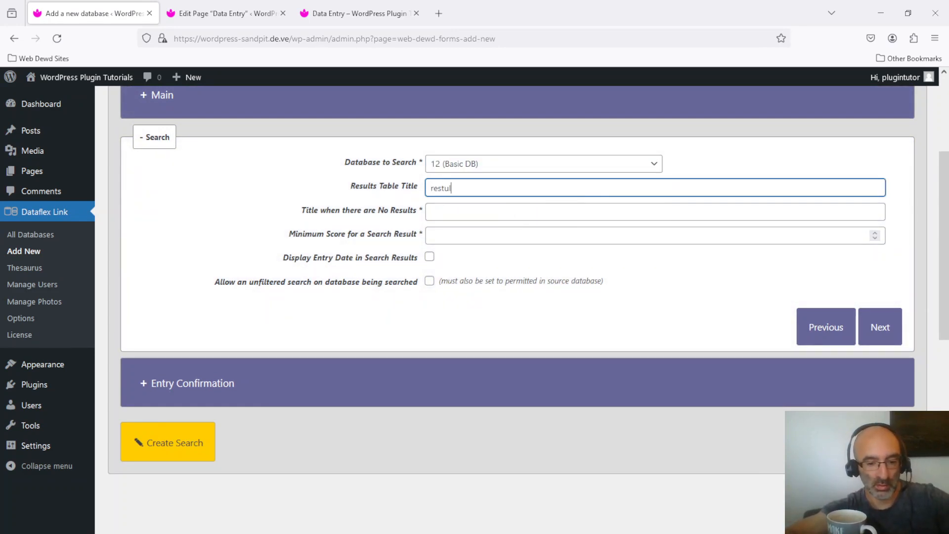
key(BackSpace)
key(BackSpace)
key(BackSpace)
key(BackSpace)
key(BackSpace)
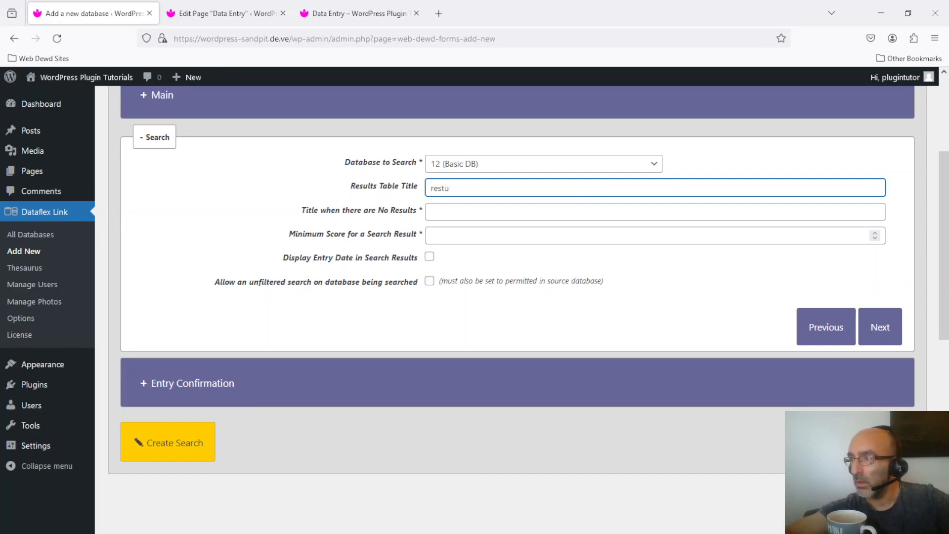
text(sults)
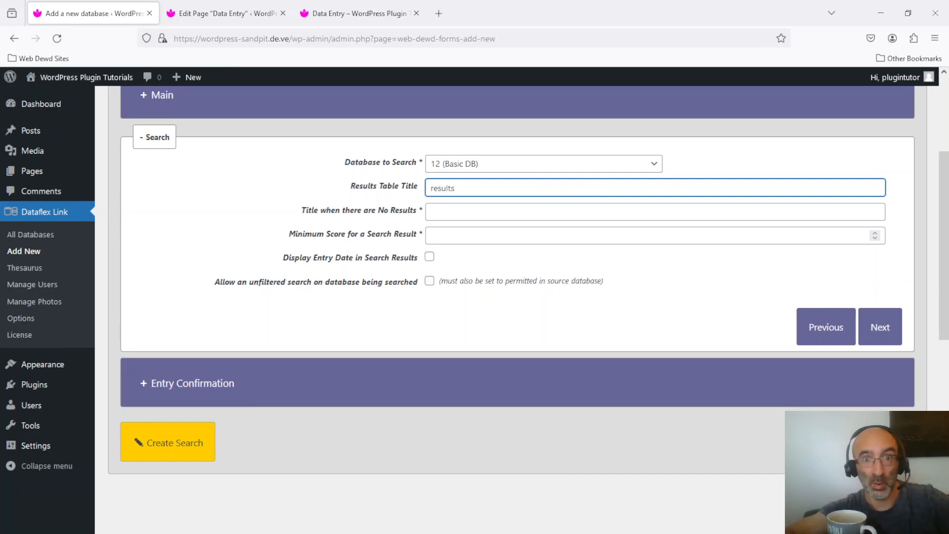
Set the no-results title to "no results" and the minimum search score to 0, and continue to the entry confirmation.
click(618, 211)
text(no results)
click(619, 233)
text(0)
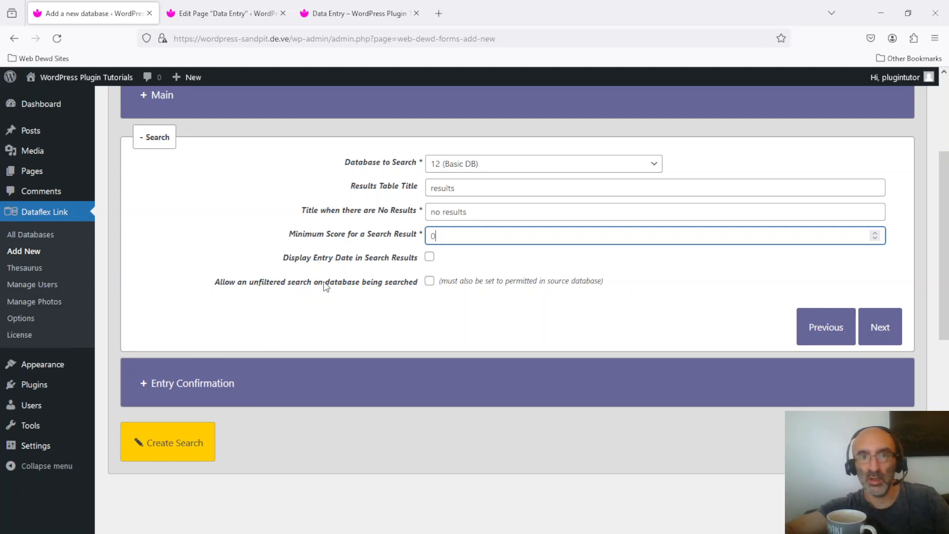
click(877, 325)
Enter "These are your results mate" as the confirmation message and create the search.
drag(489, 292, 390, 187)
text(These a)
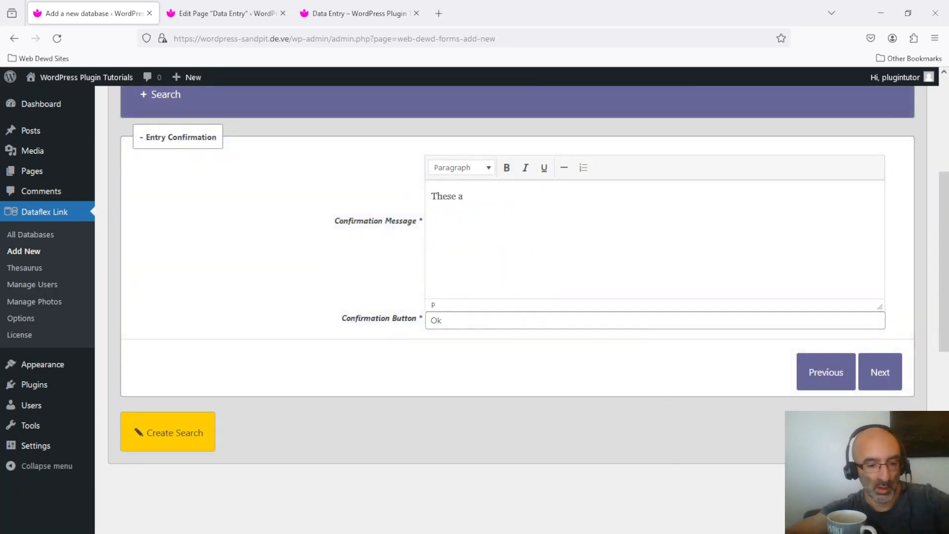
text(re your results mate)
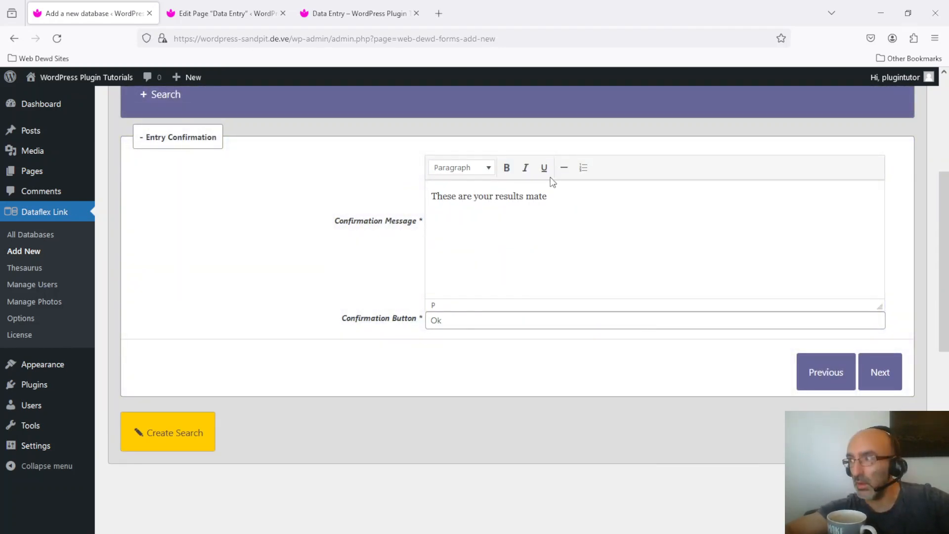
click(876, 369)
click(174, 153)
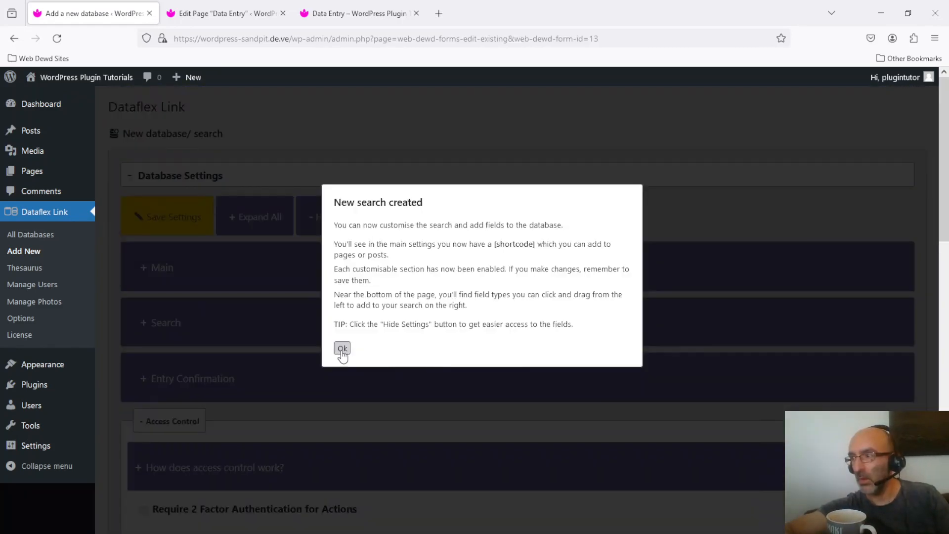
click(341, 349)
Save the search's access control with Loading Form, Adding Items and Items Searched set to Public.
scroll(947, 341, up, 5)
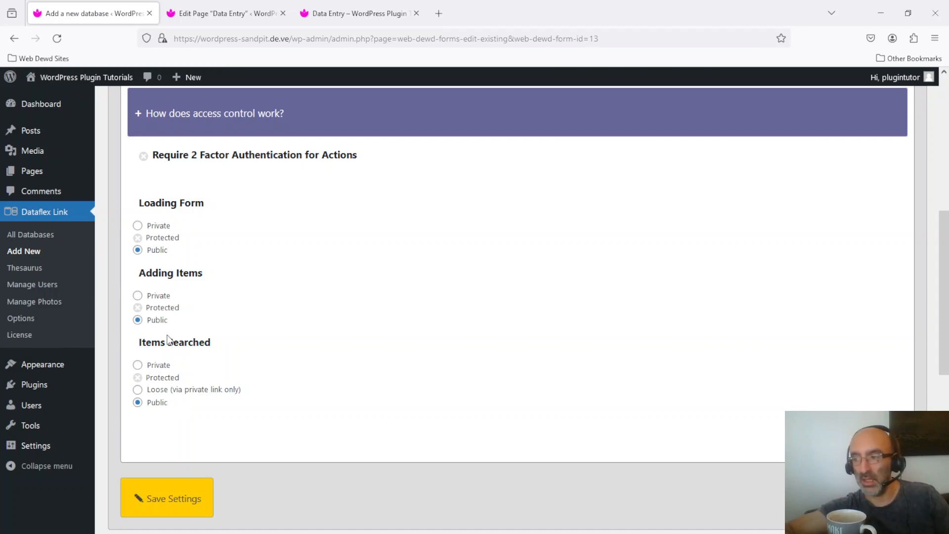
click(188, 500)
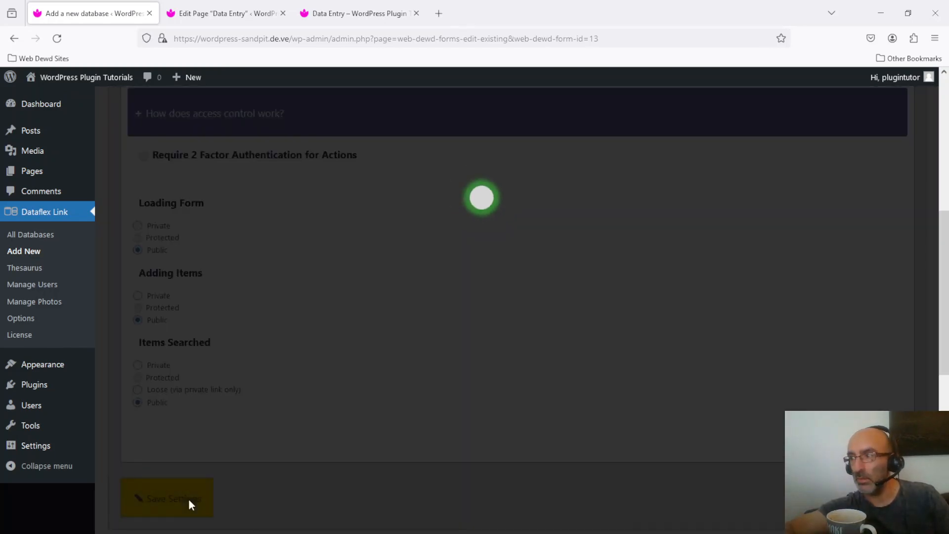
click(342, 249)
Add the available "this is a text field" field above the other fields of the search form.
drag(948, 240, 947, 389)
drag(175, 243, 580, 219)
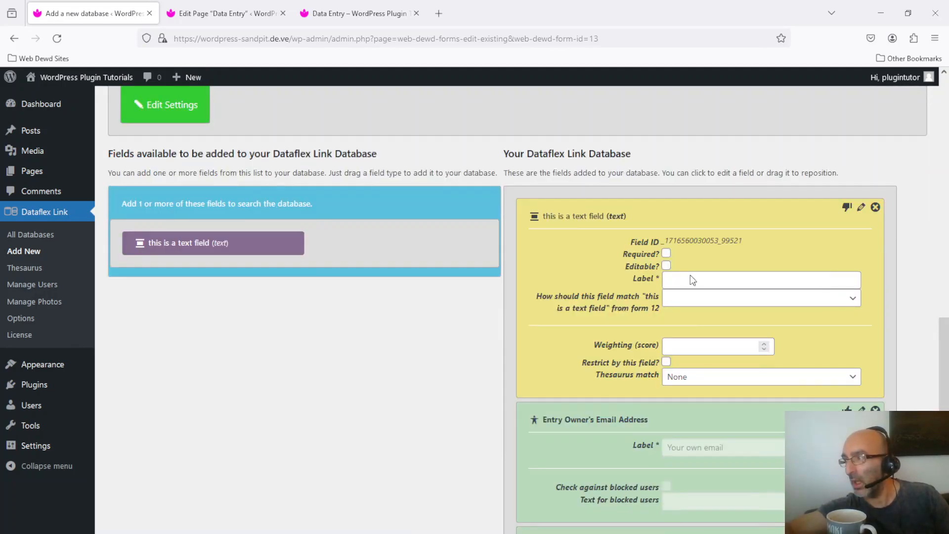
click(708, 279)
text(Sear)
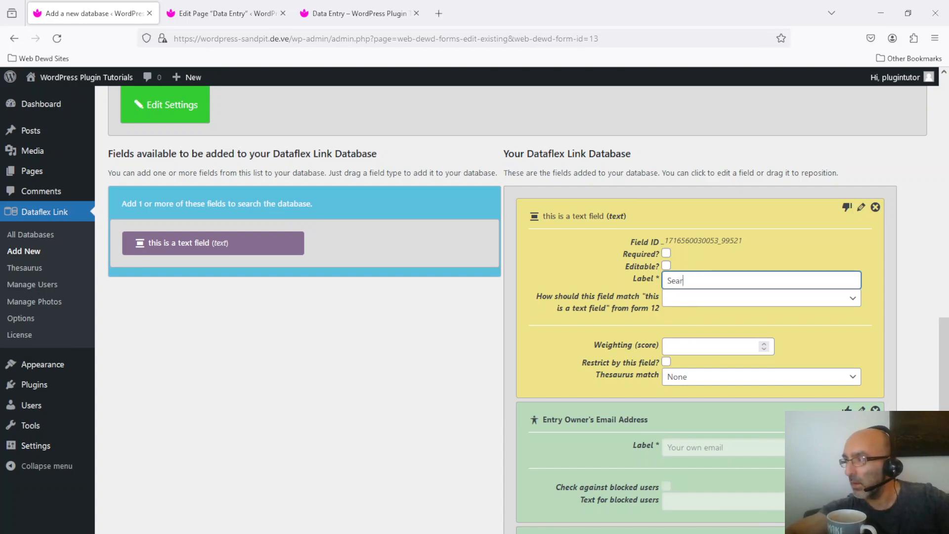
text(dh)
key(BackSpace)
key(BackSpace)
text(d)
key(BackSpace)
key(BackSpace)
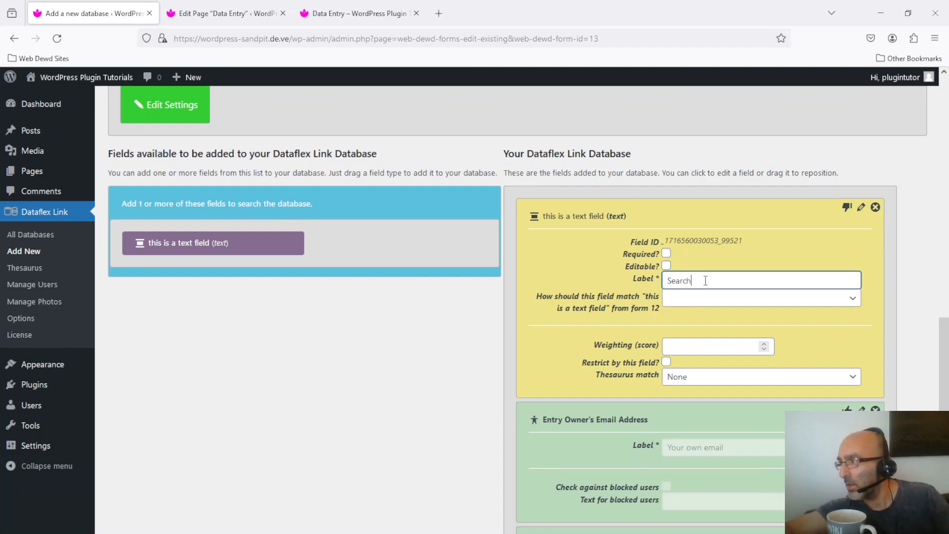
drag(625, 266, 645, 267)
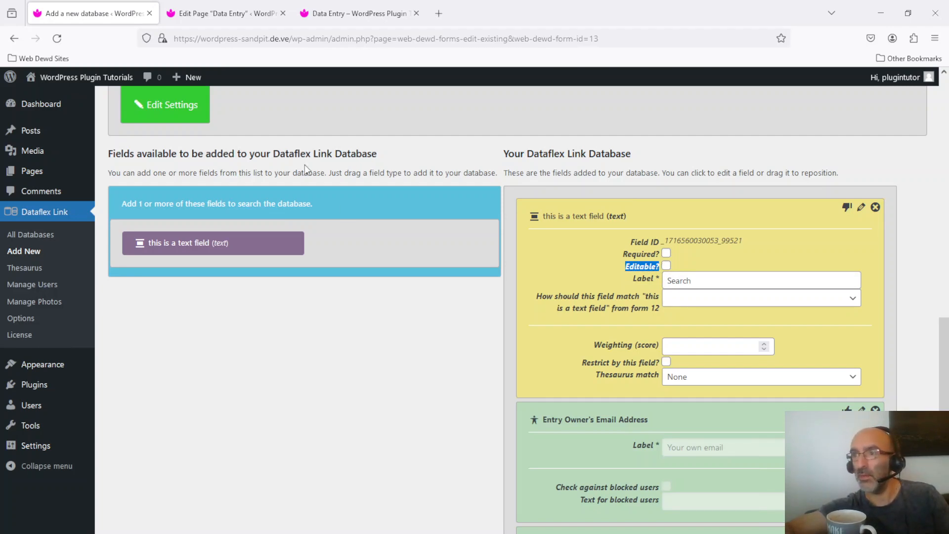
Reload the search setup, label the added text field "search our text field" and set its matching to "exactly the same".
click(56, 39)
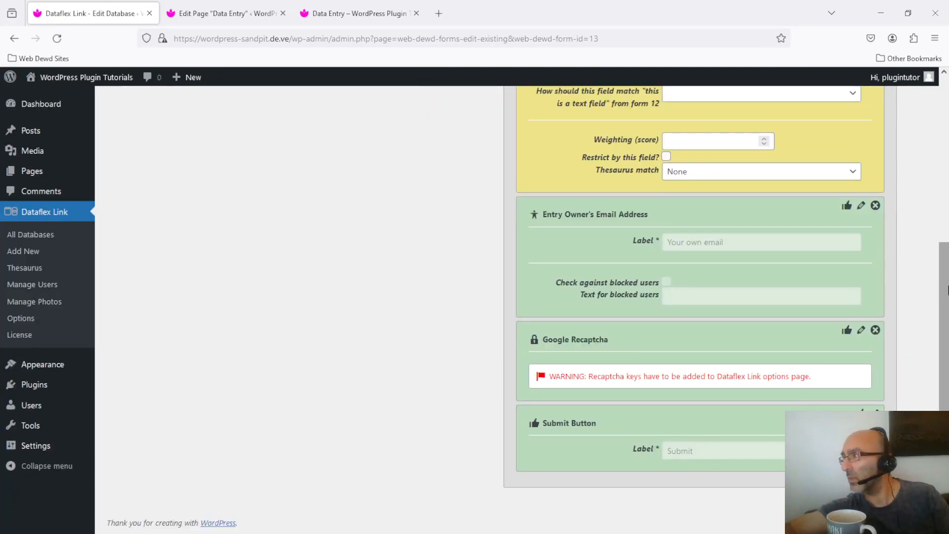
drag(945, 298, 945, 200)
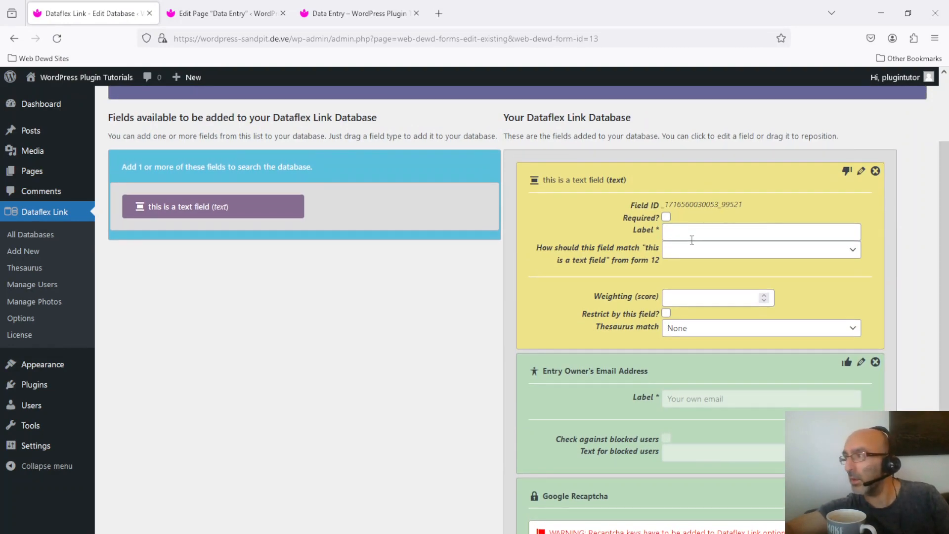
click(704, 231)
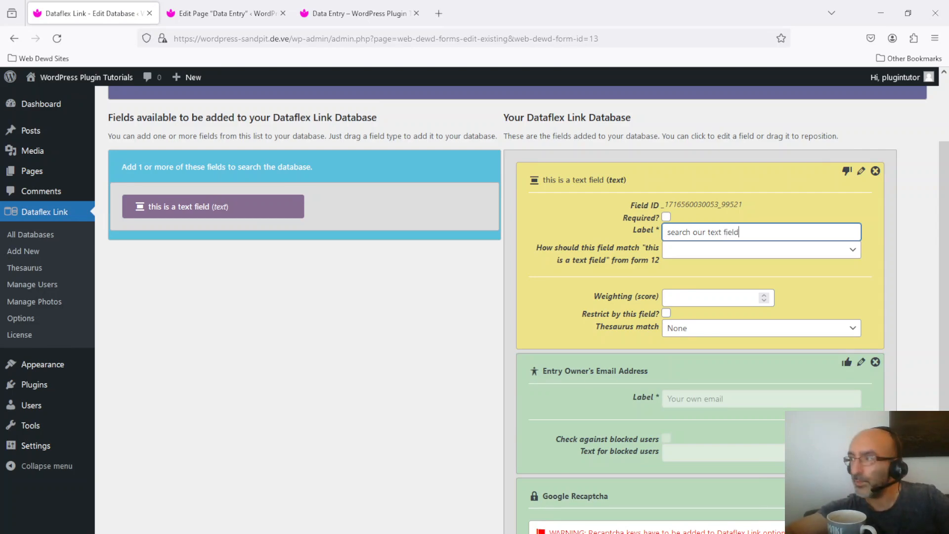
click(741, 250)
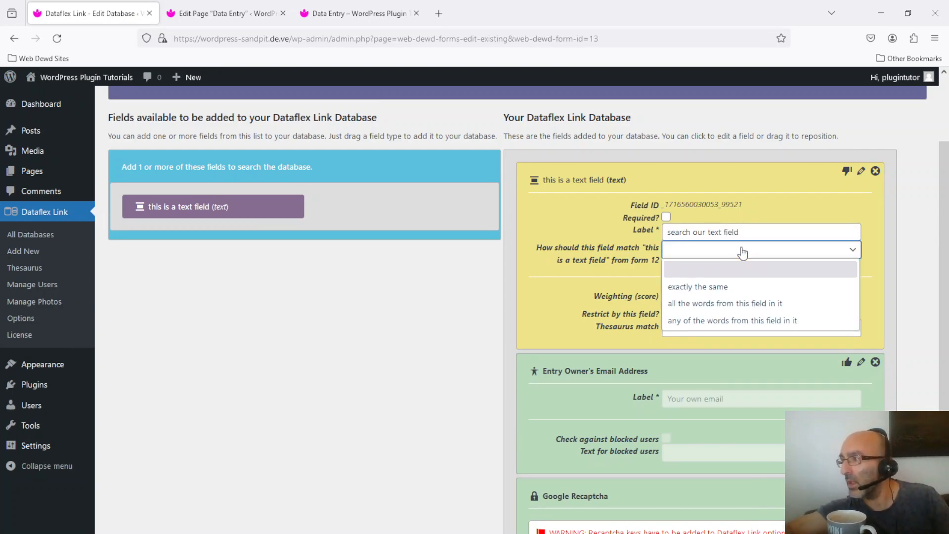
click(733, 288)
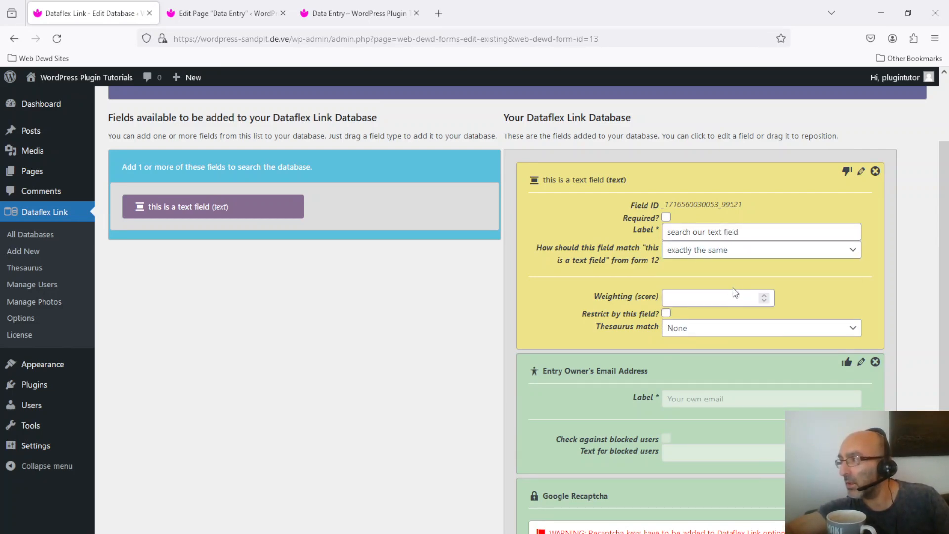
Set the search text field's weighting score to 0 and save the field.
click(727, 302)
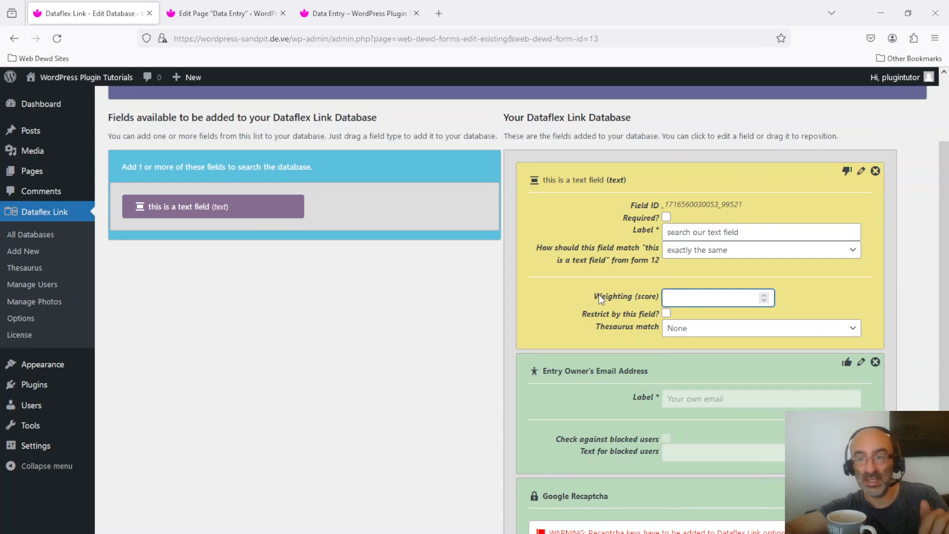
text(0)
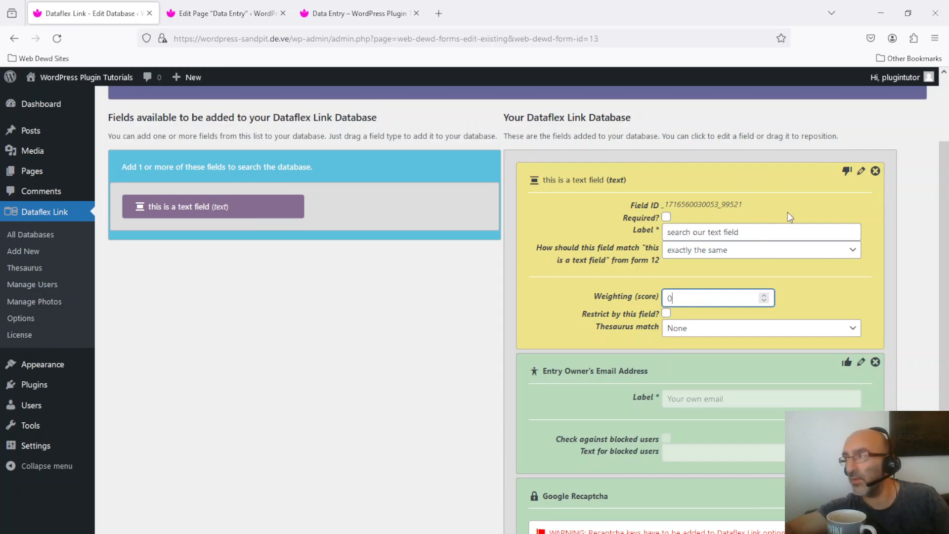
click(847, 171)
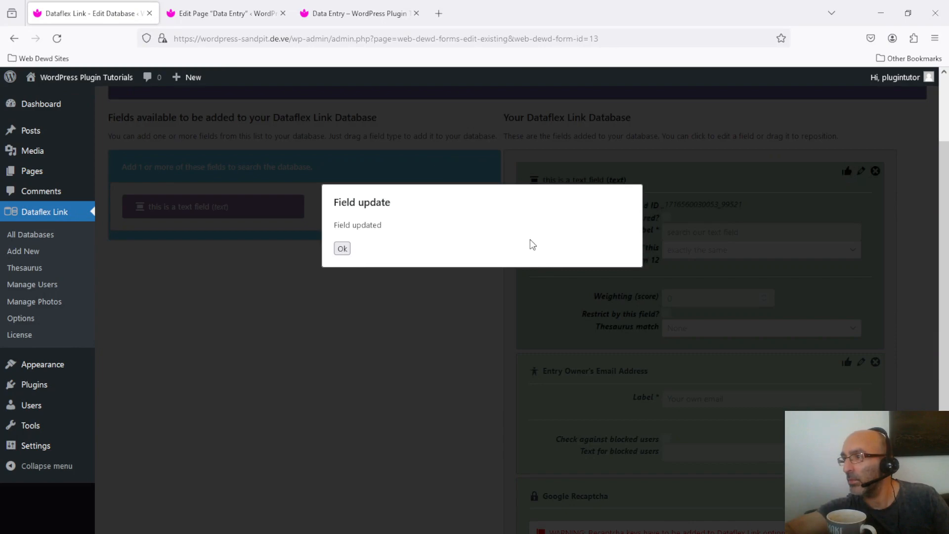
click(341, 248)
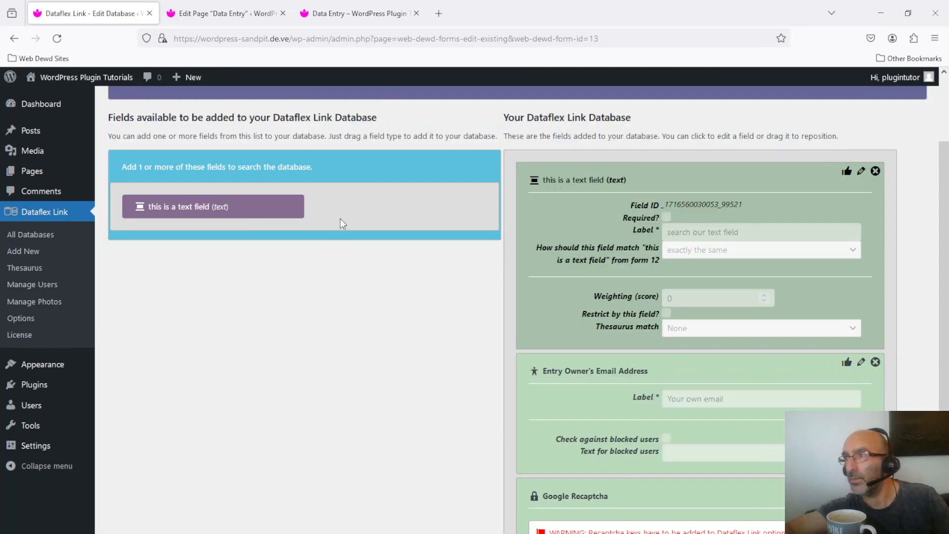
Check the Data Entry page's shortcode in the editor and its live form, and return to the search setup.
click(352, 5)
click(212, 3)
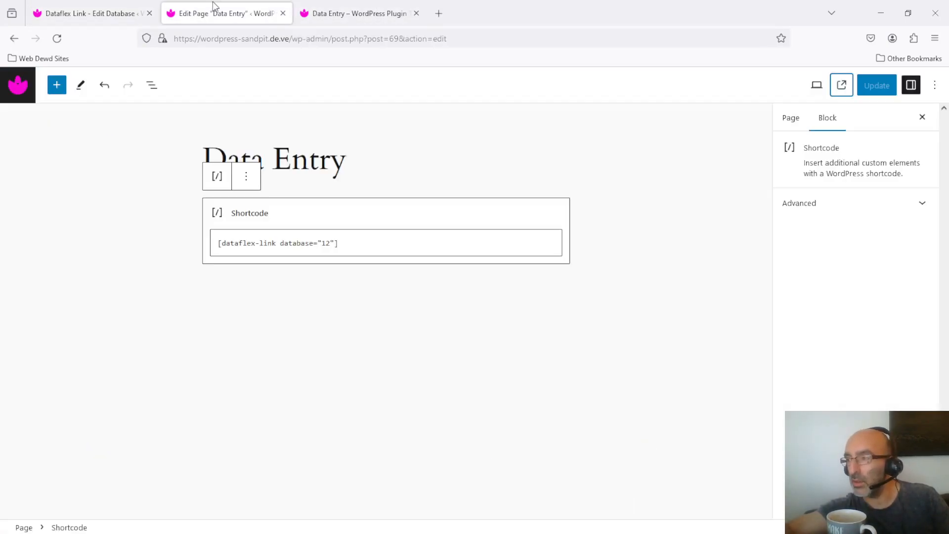
click(343, 3)
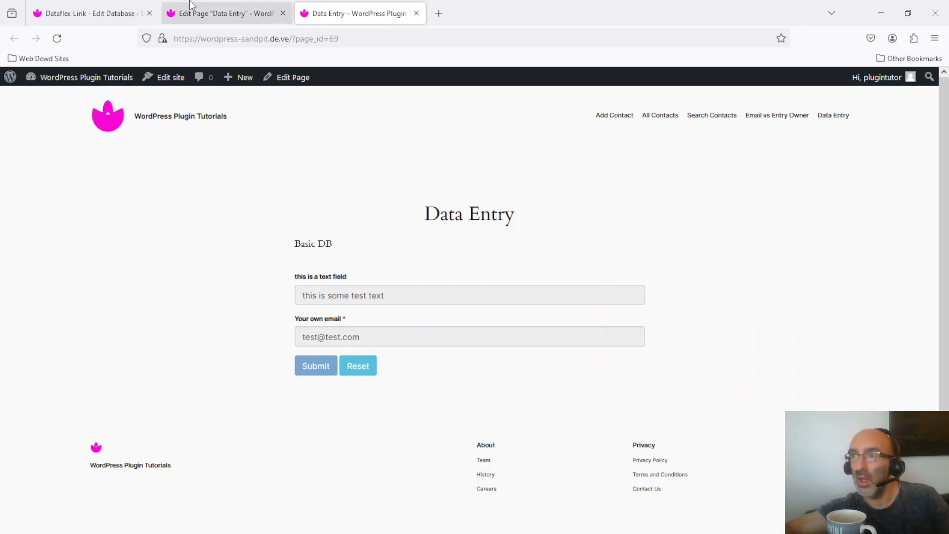
click(97, 9)
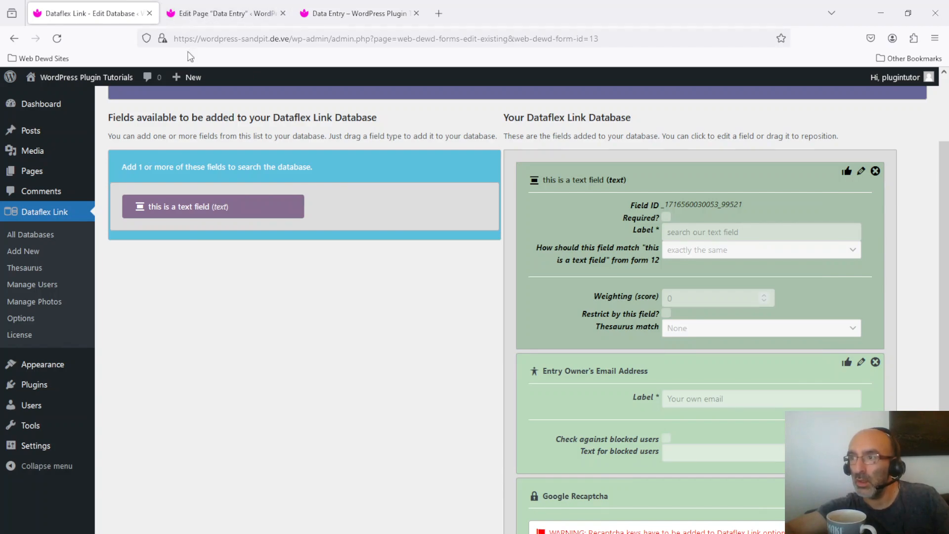
Create a new WordPress page titled "Search our basic database".
mouse_move(179, 78)
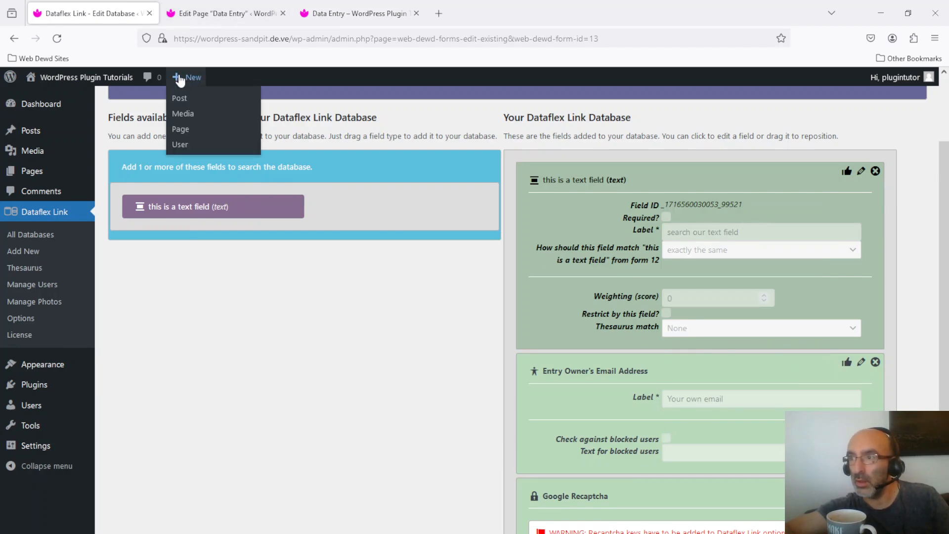
click(186, 132)
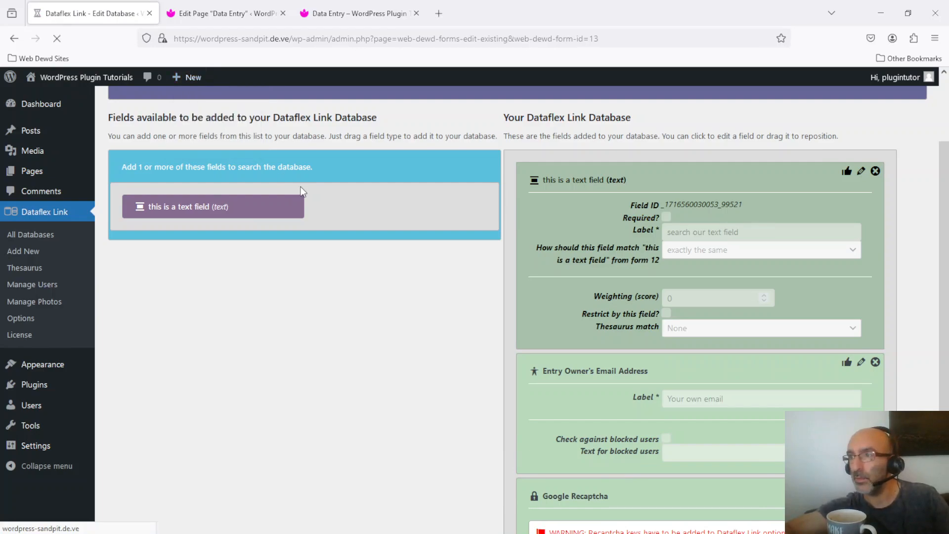
text(Search our basic database)
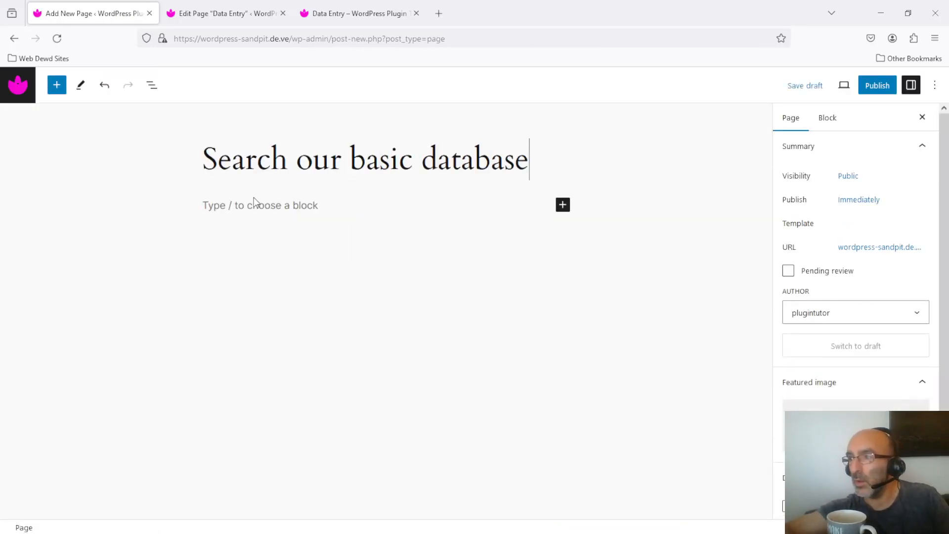
Copy the "Search our DB" shortcode [dataflex-link database="13"] and insert it in a Shortcode block on the new page.
click(356, 13)
mouse_move(104, 85)
click(43, 95)
click(50, 253)
triple_click(595, 213)
key(ctrl+c)
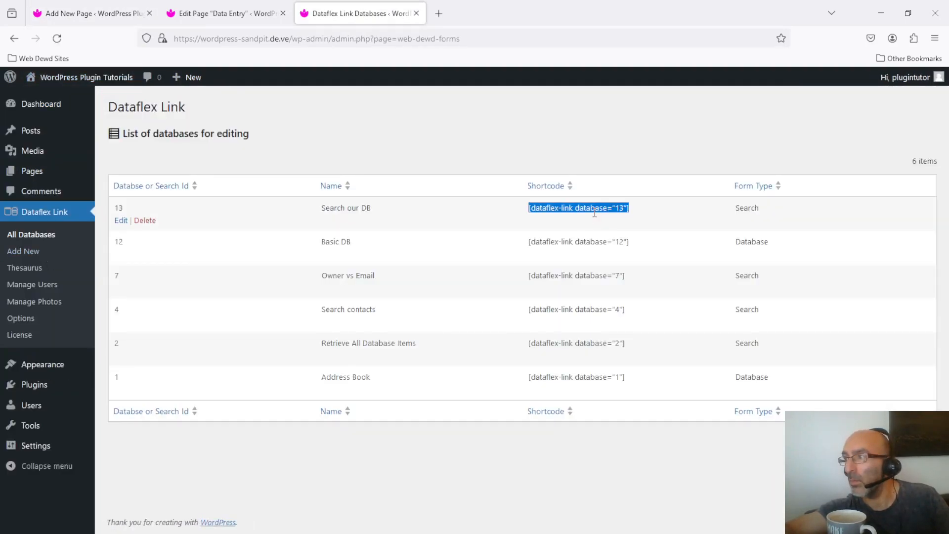
click(94, 13)
click(563, 203)
click(658, 280)
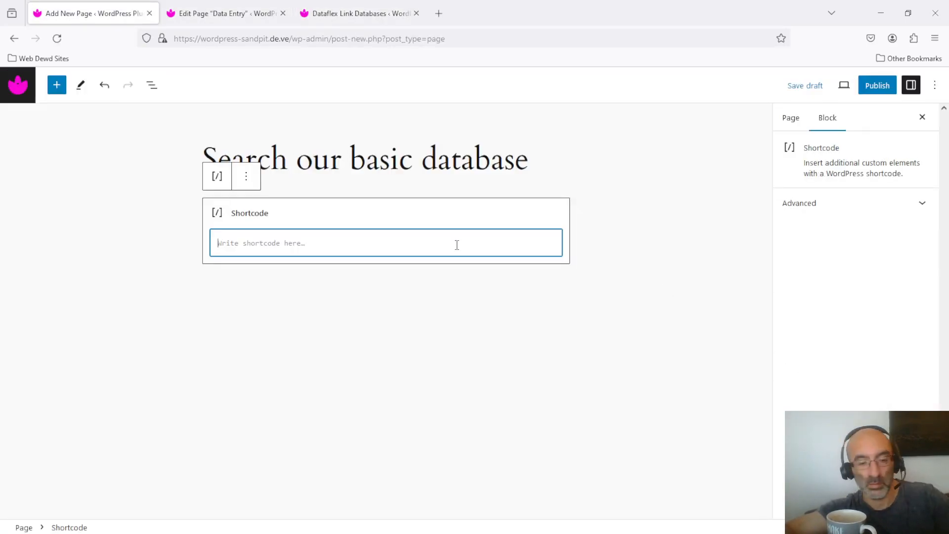
key(ctrl+v)
Publish the "Search our basic database" page and view it live.
click(877, 85)
click(835, 89)
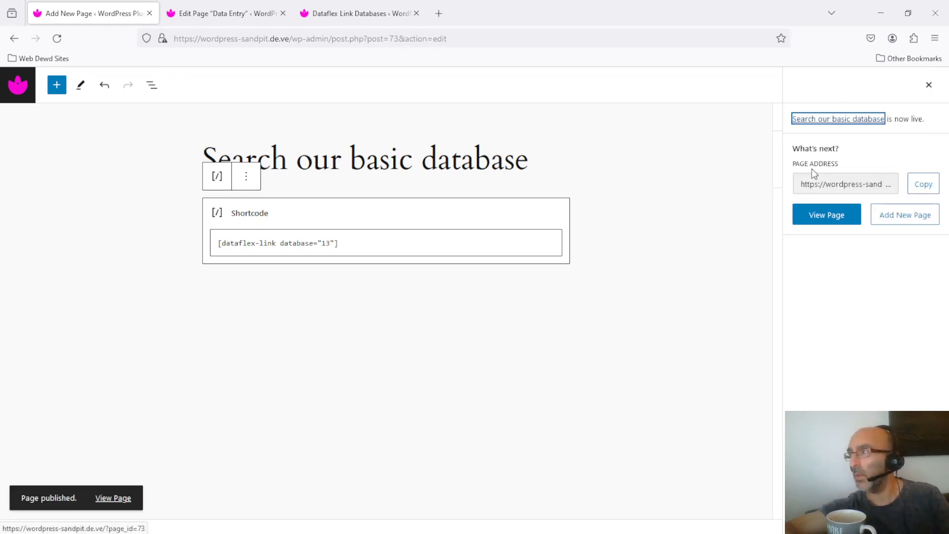
click(839, 224)
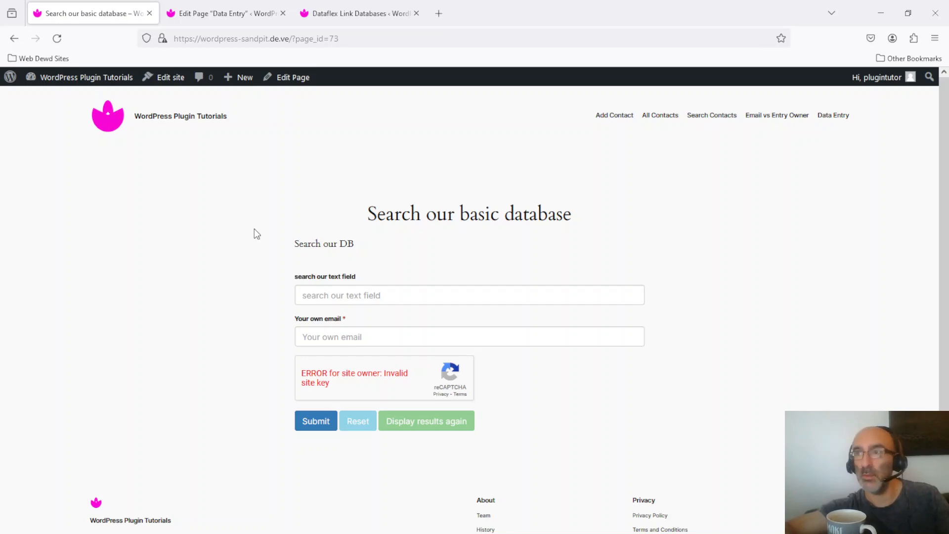
Remove the Google Recaptcha field from the "Search our DB" form and reload the live search page.
click(342, 10)
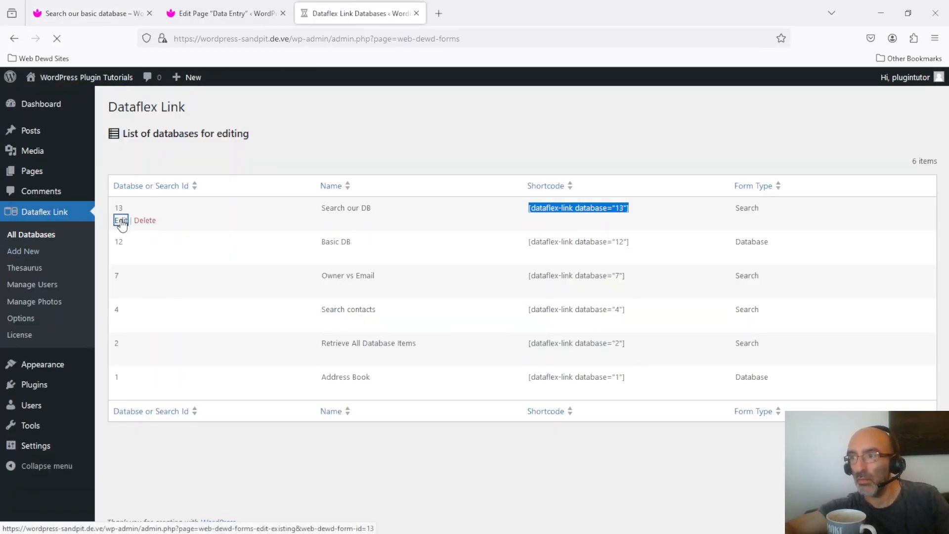
click(120, 218)
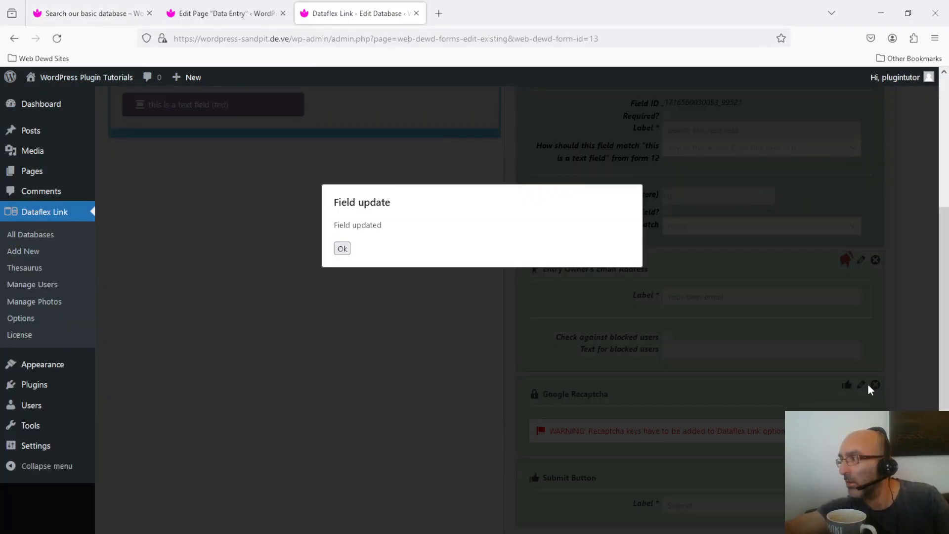
click(340, 247)
click(875, 385)
click(530, 334)
click(94, 13)
click(57, 38)
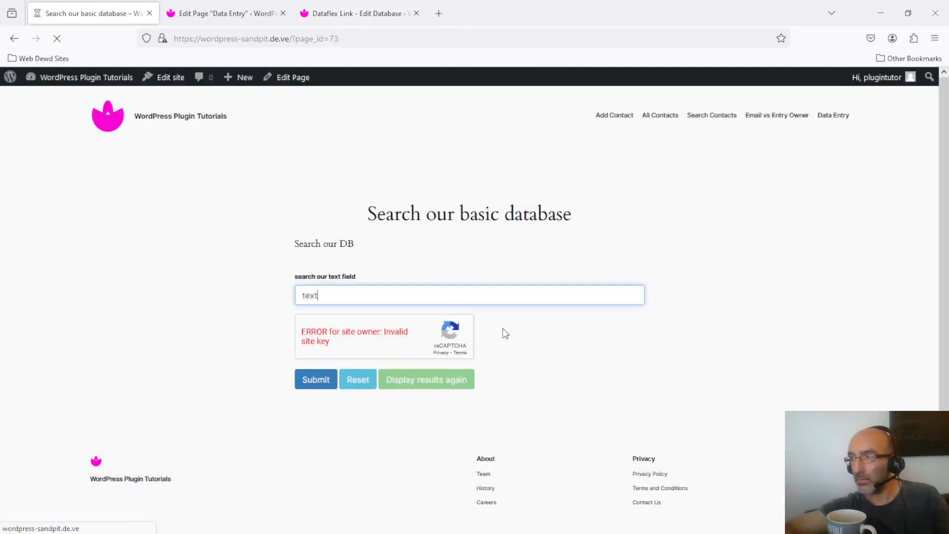
Search the text field for "test", filling in the searcher's email, and close the results after viewing them.
click(419, 296)
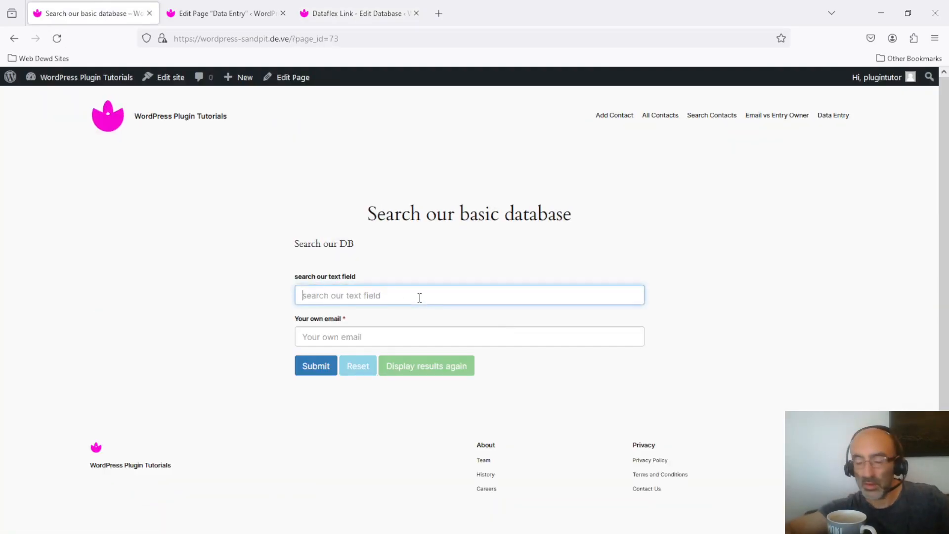
text(test)
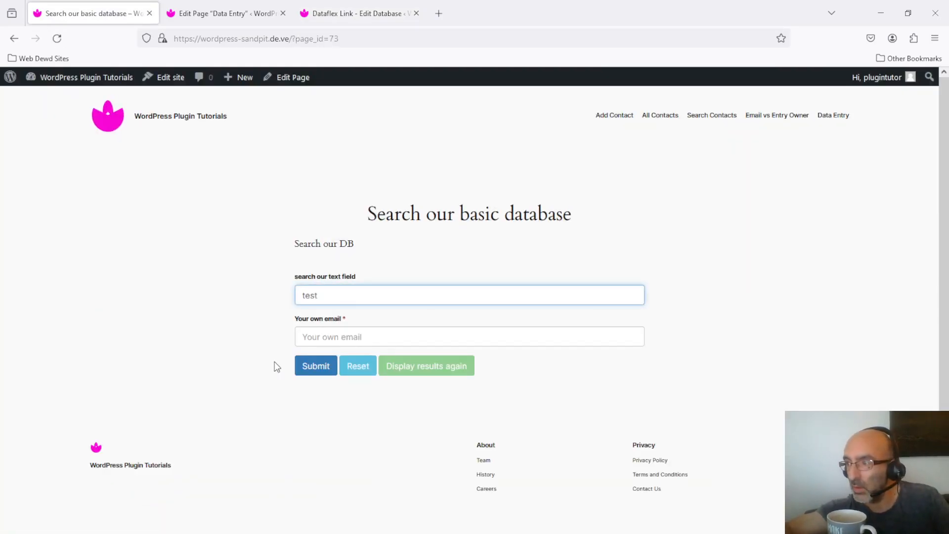
click(370, 343)
text(te)
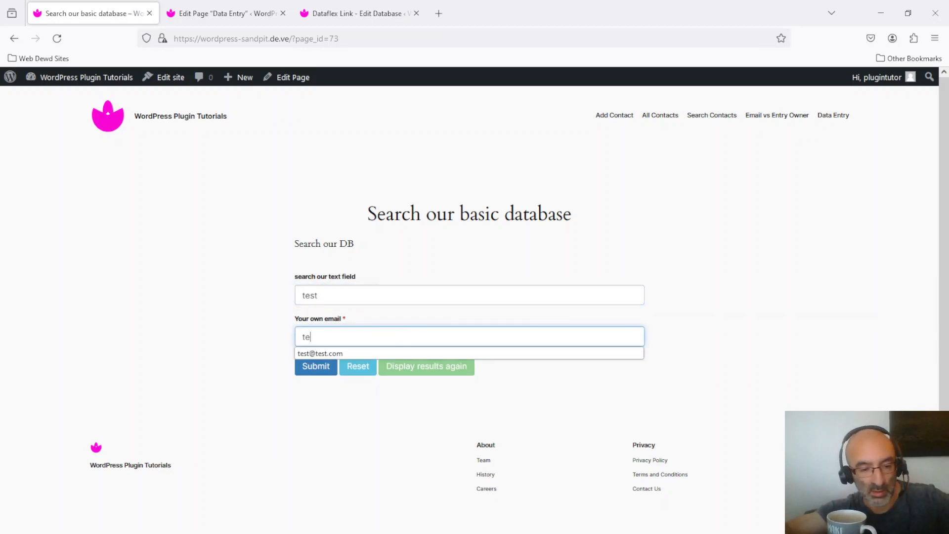
text(st@tes)
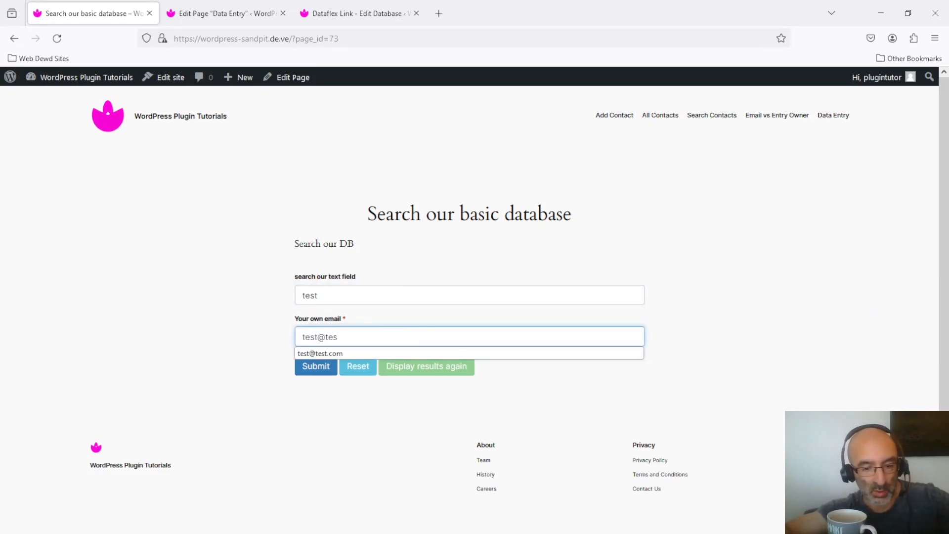
text(t.com)
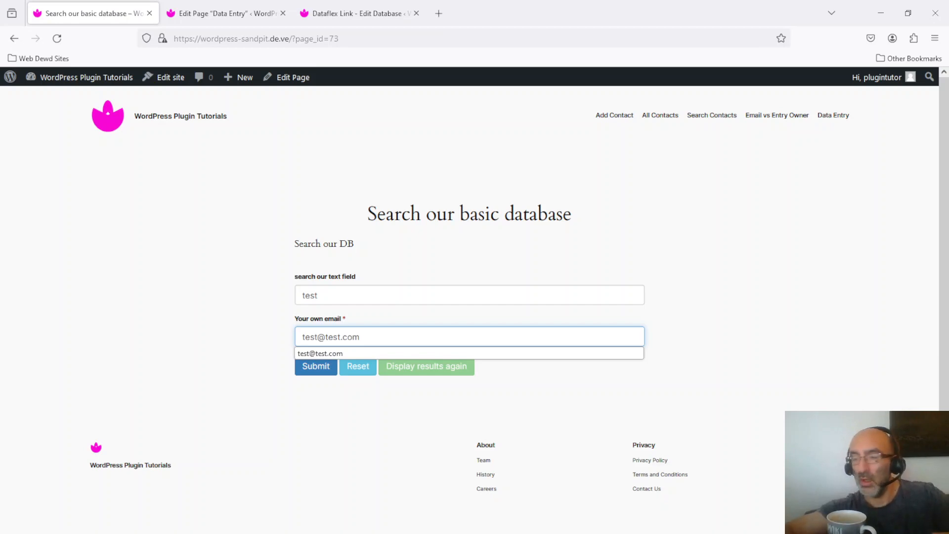
click(168, 337)
click(315, 366)
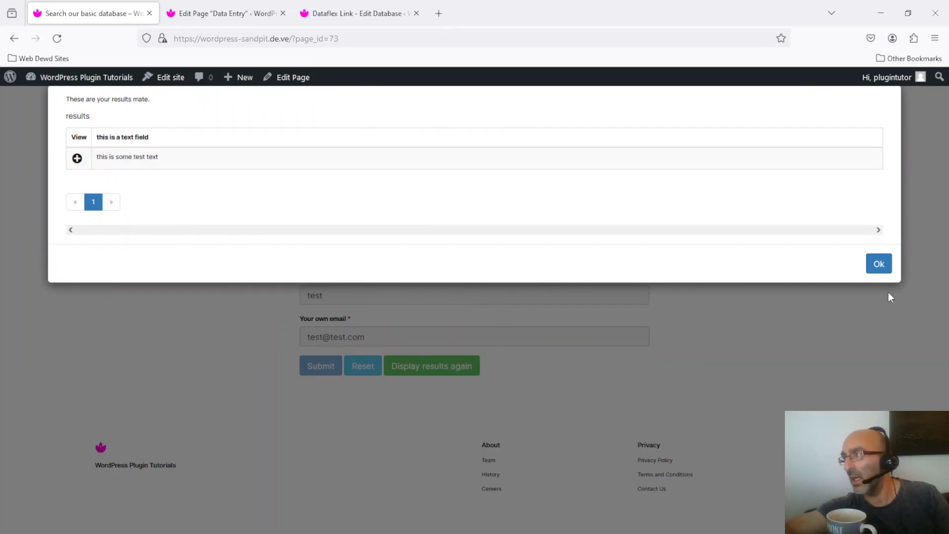
click(878, 264)
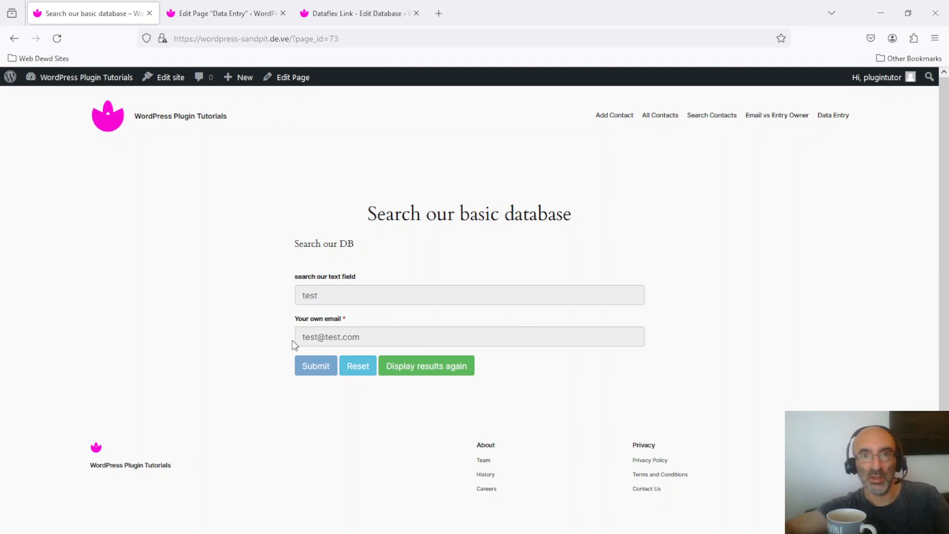
mouse_move(340, 299)
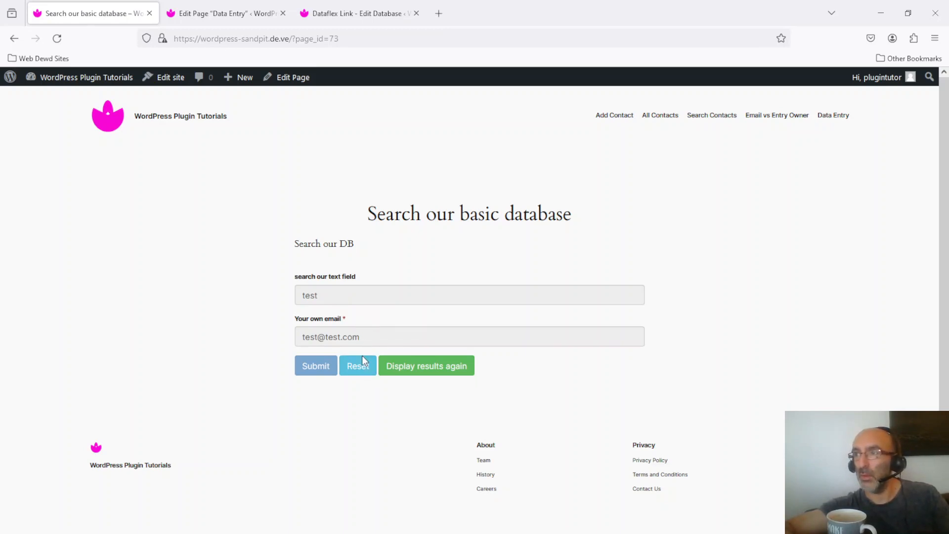
In the Basic DB database's access control settings, set Adding Items to Private and save the settings.
click(375, 11)
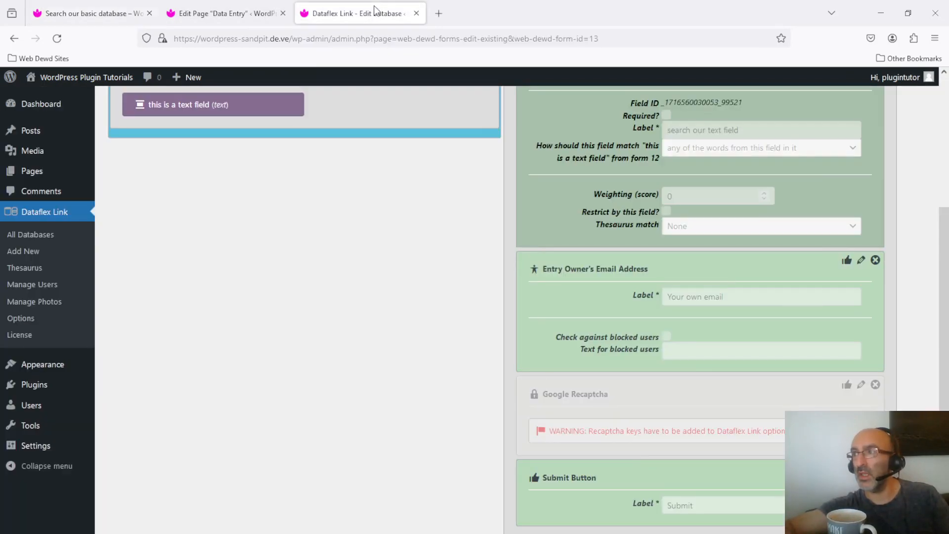
scroll(442, 372, up, 2)
scroll(442, 372, up, 3)
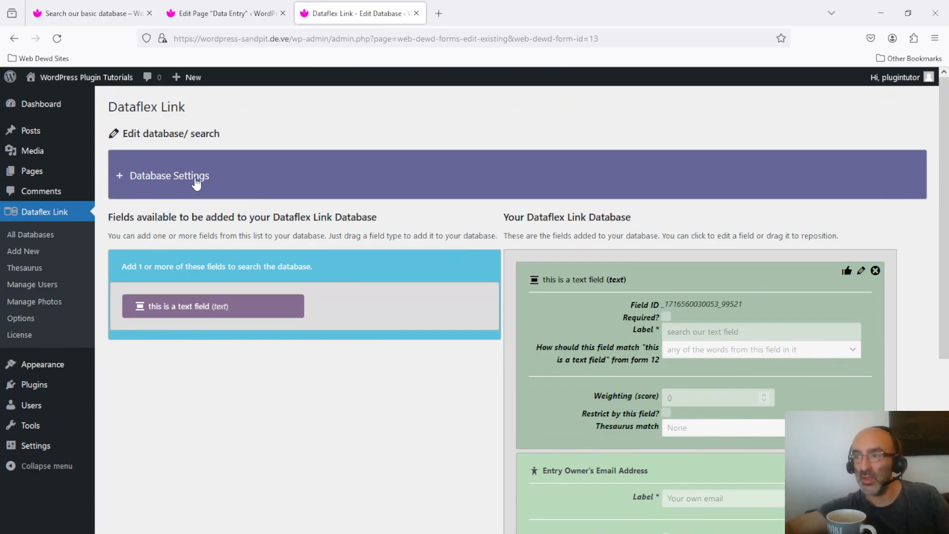
click(30, 235)
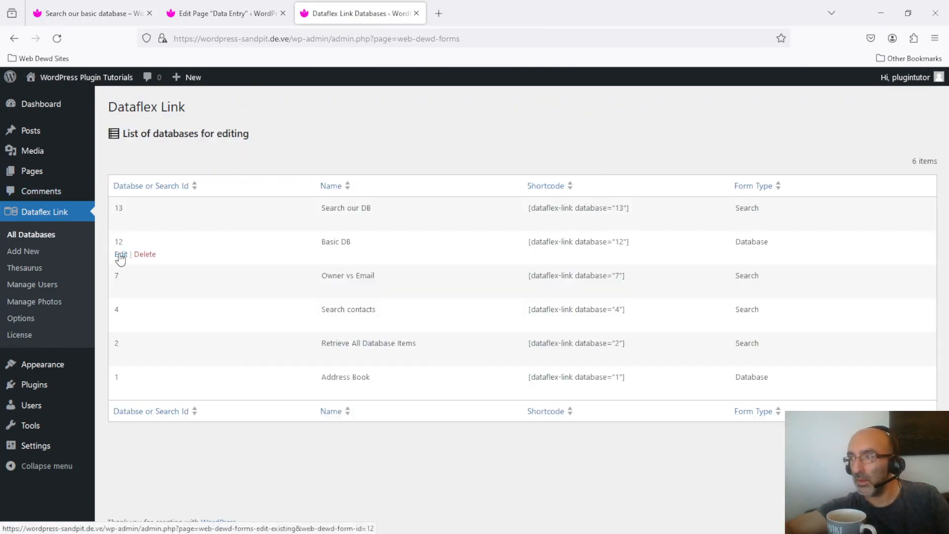
click(121, 255)
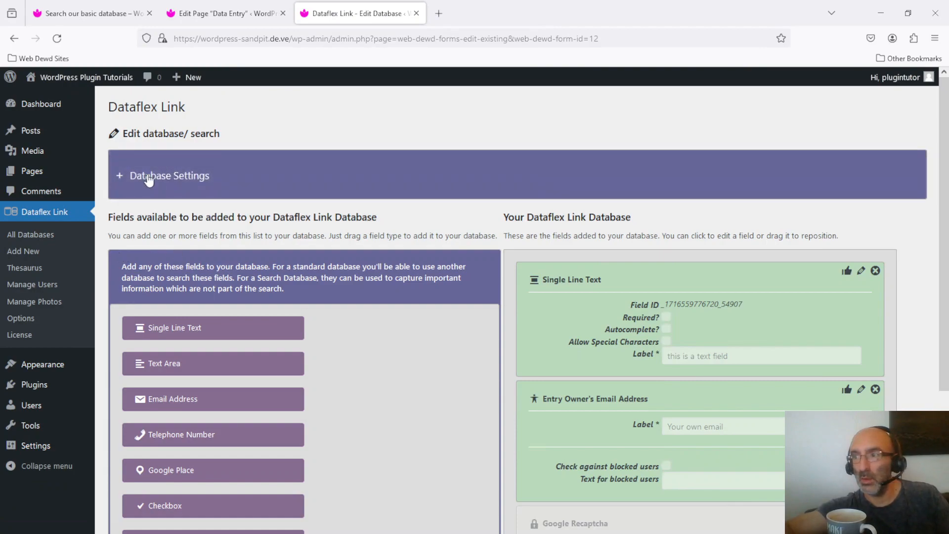
click(149, 179)
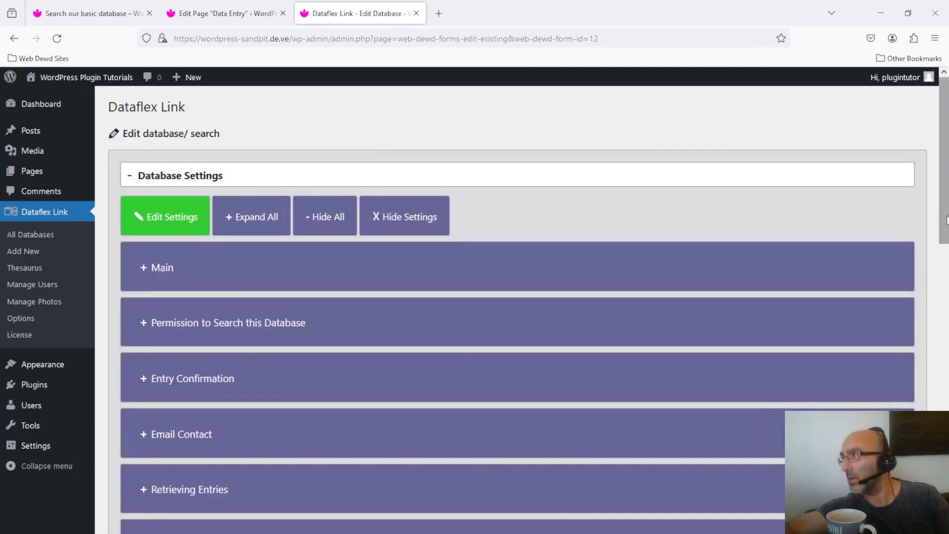
scroll(347, 317, down, 8)
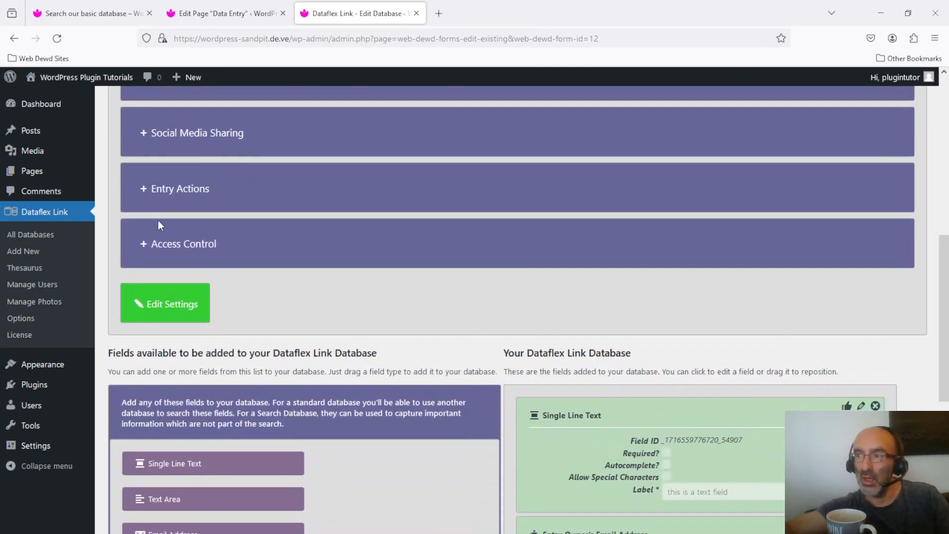
click(170, 244)
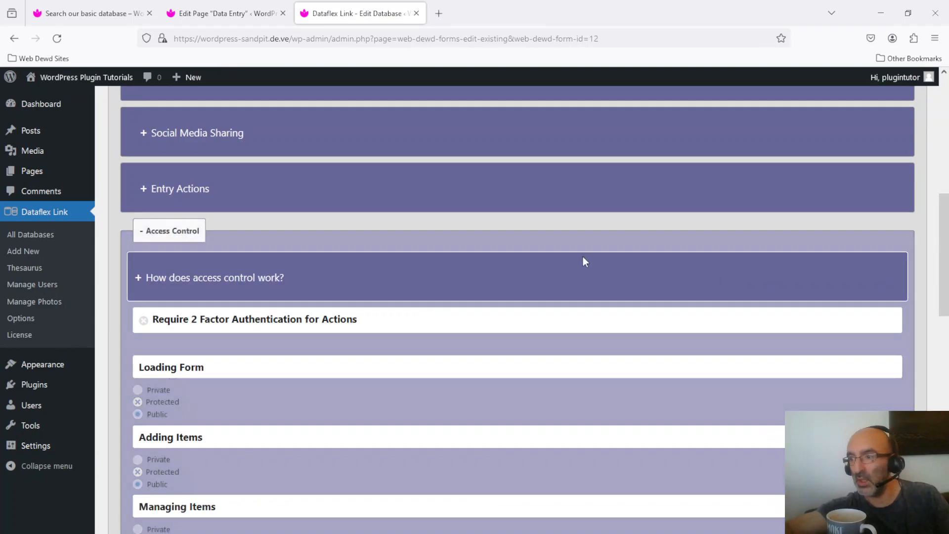
scroll(164, 409, down, 6)
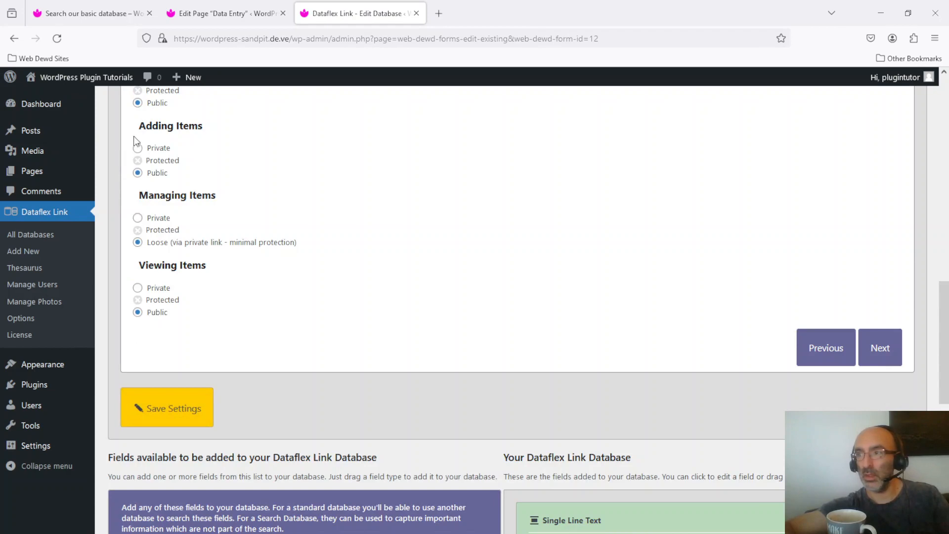
click(138, 147)
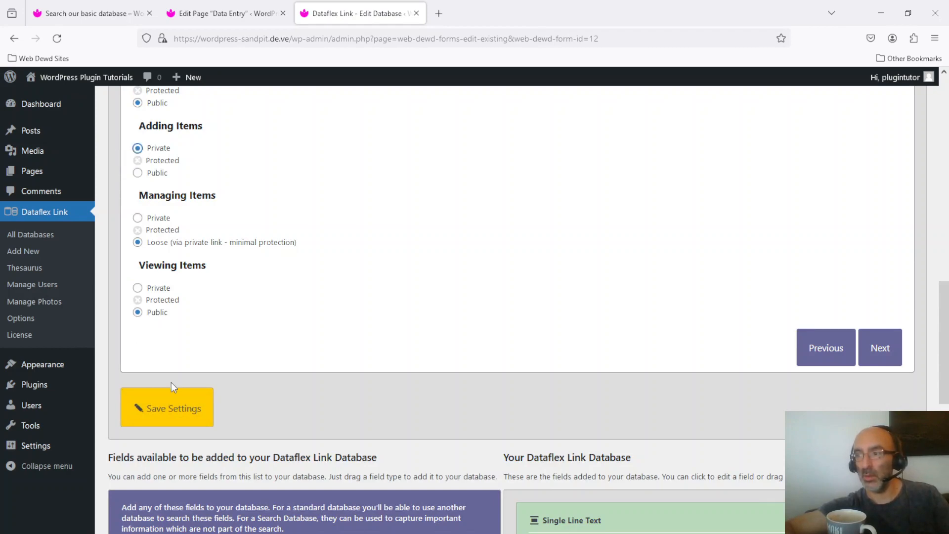
click(178, 405)
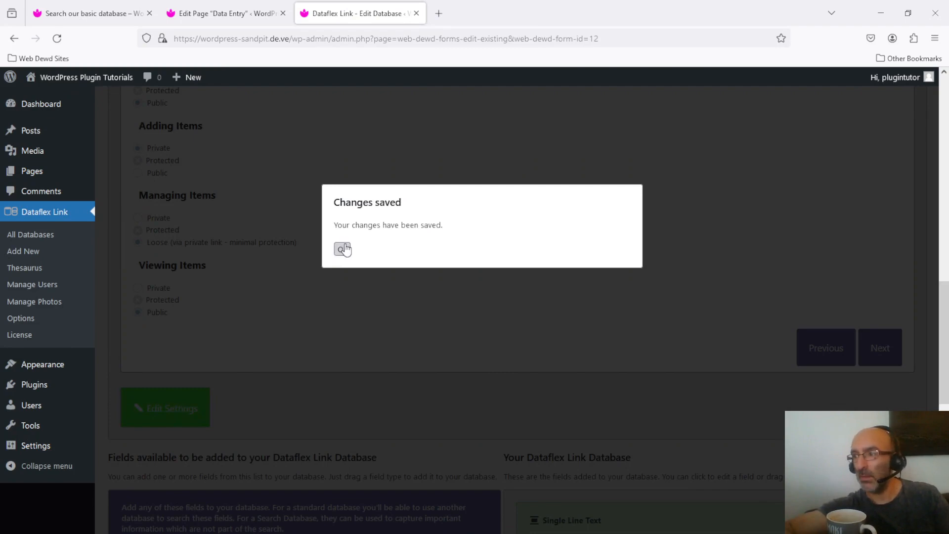
click(344, 249)
Open the live Data Entry page and request a padlock code for the test email address.
click(63, 7)
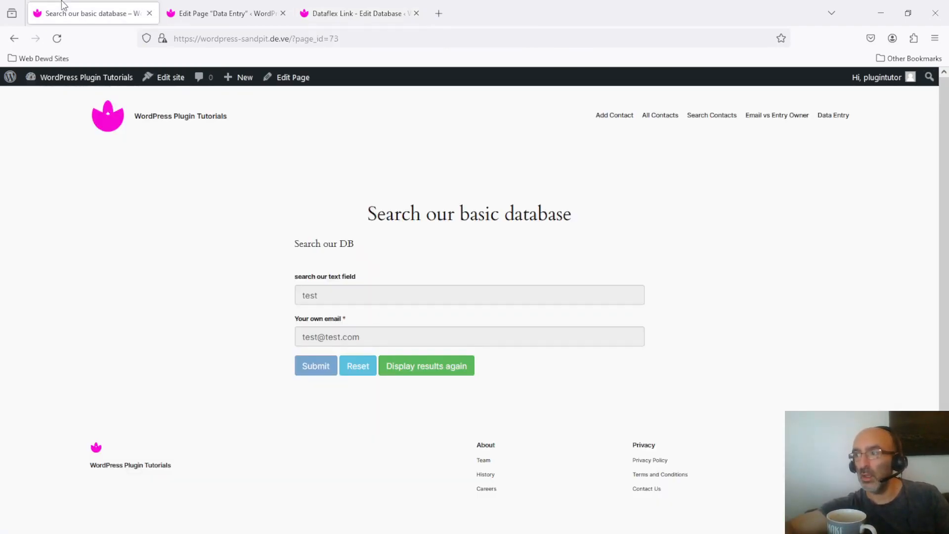
click(836, 116)
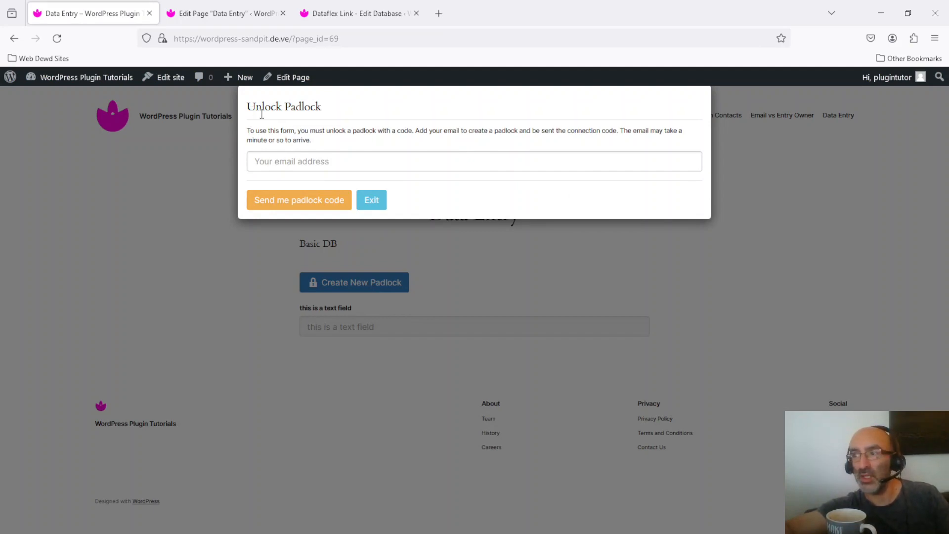
click(316, 165)
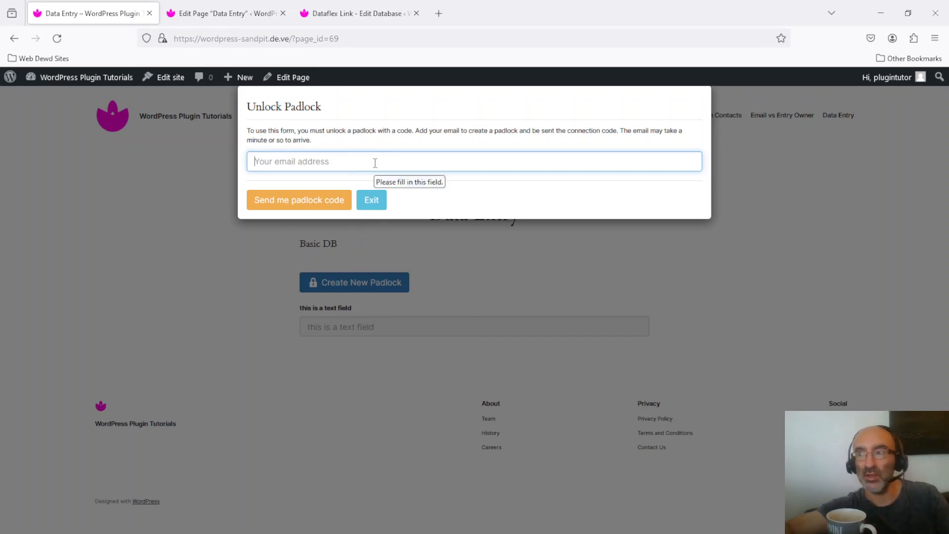
text(test@test.com)
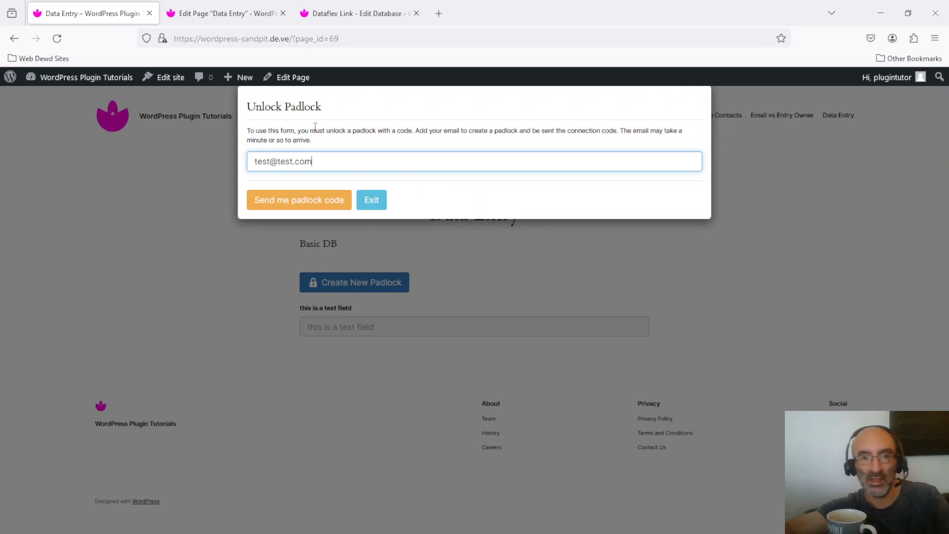
click(303, 204)
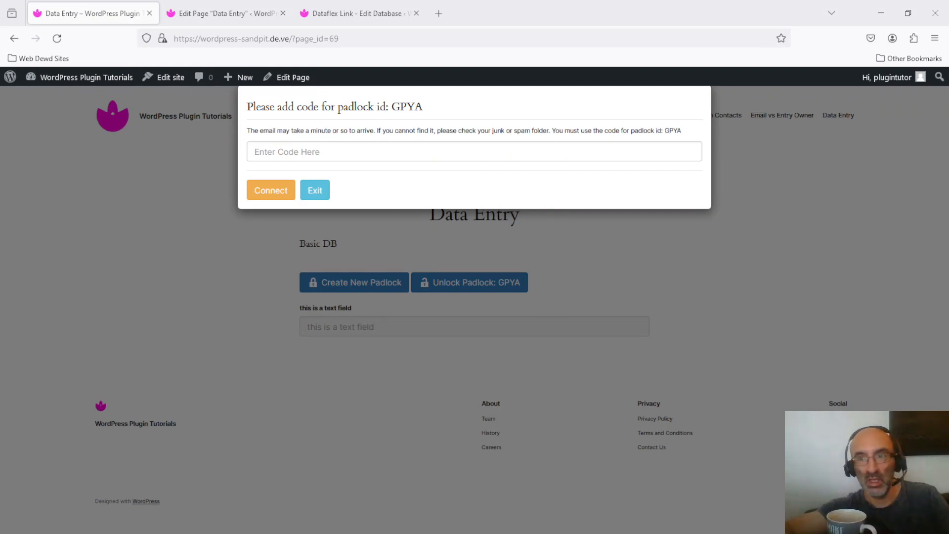
Bring up the padlock email in Papercut SMTP, enlarge the window and copy the code from the message.
drag(0, 99, 295, 107)
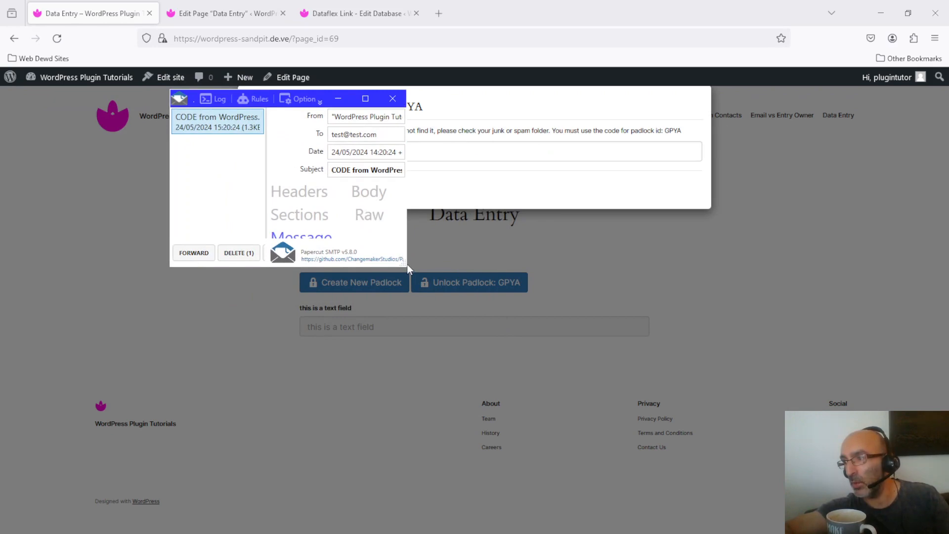
drag(404, 259, 815, 391)
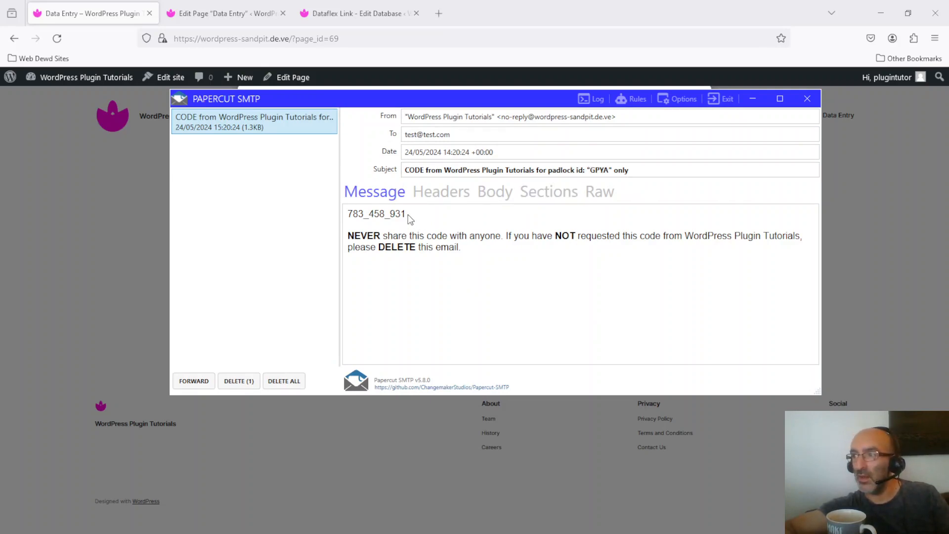
drag(406, 213, 348, 214)
key(ctrl+c)
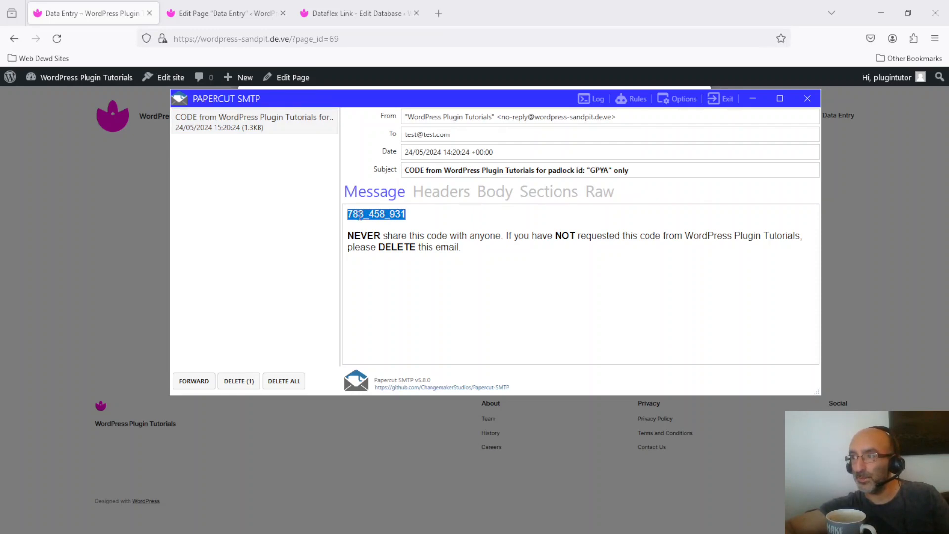
Return to the Data Entry page, paste the emailed padlock code, connect and dismiss the connection dialog.
click(689, 83)
click(350, 143)
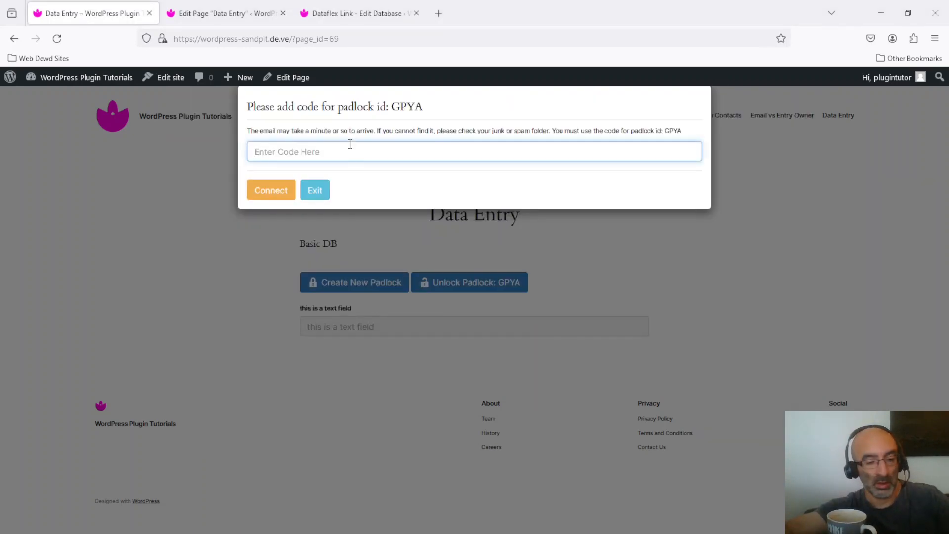
key(ctrl+v)
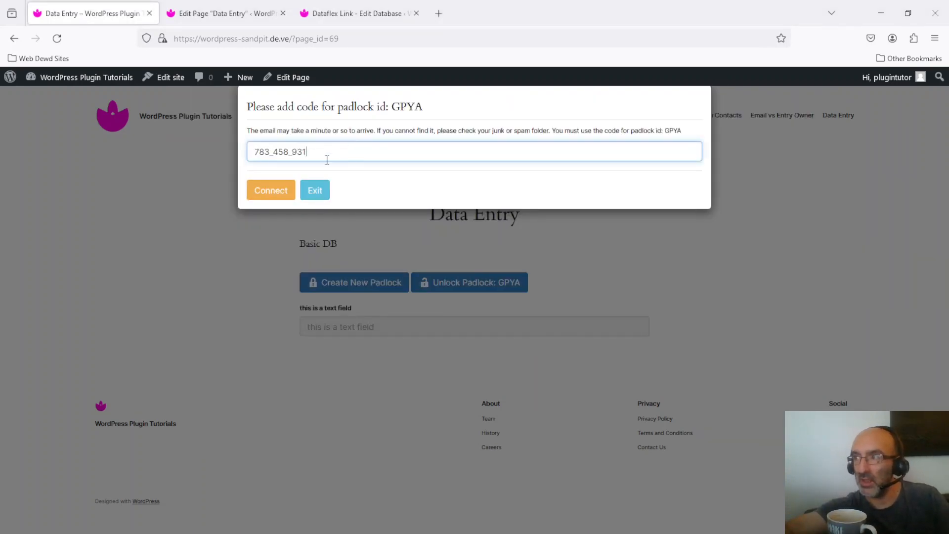
click(269, 192)
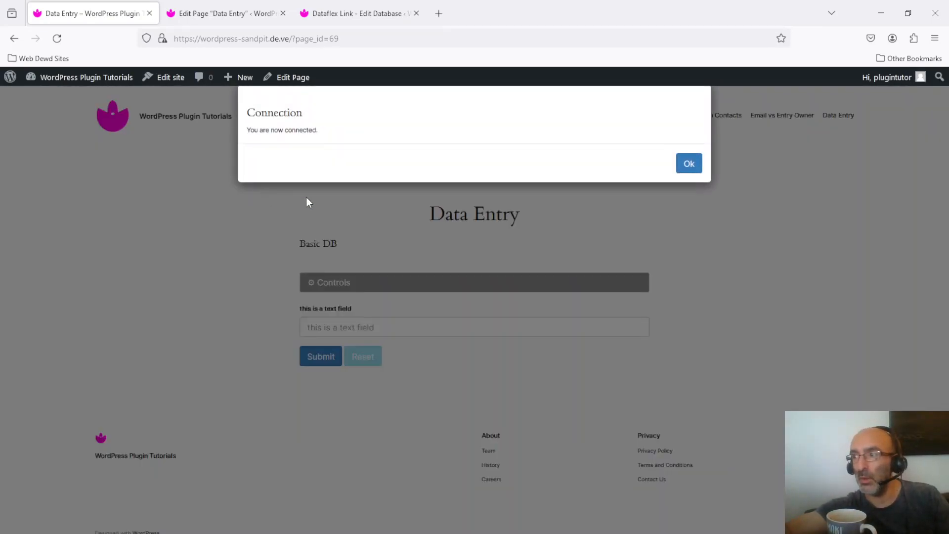
click(685, 170)
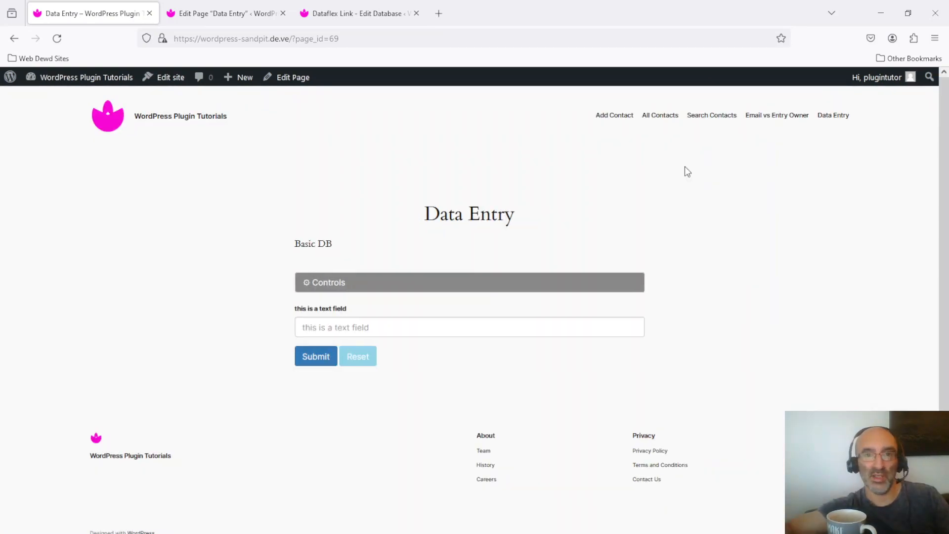
Expand the connection controls, then submit "another entry of text" as a new database entry and close the confirmation.
click(328, 284)
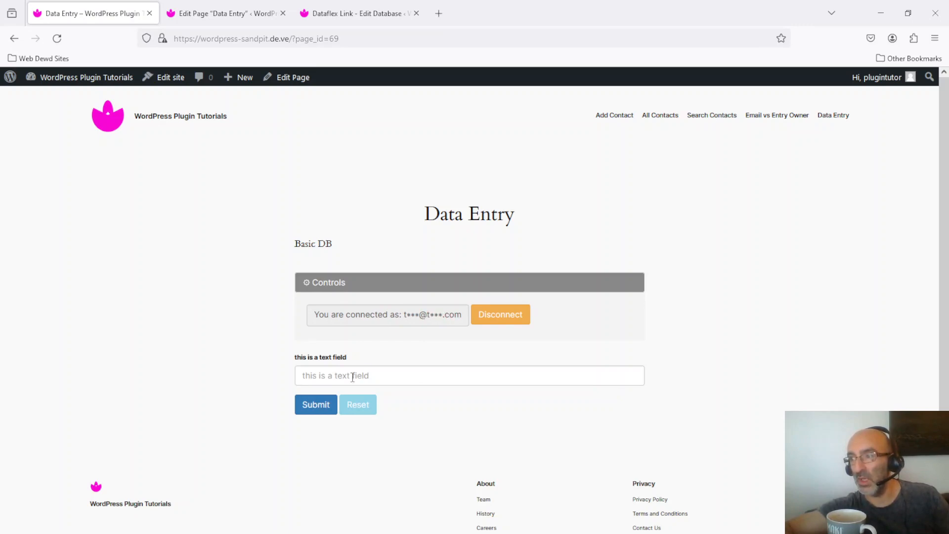
click(371, 380)
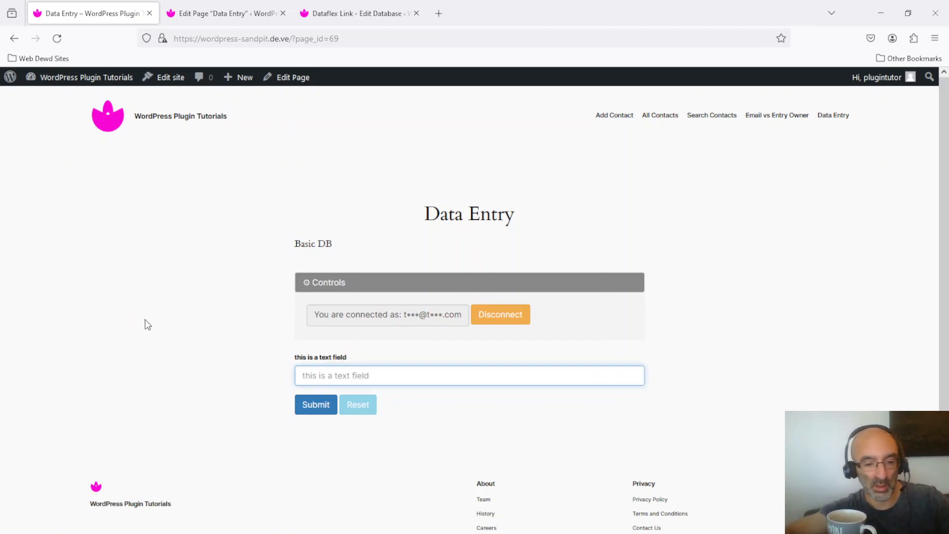
text(another entr)
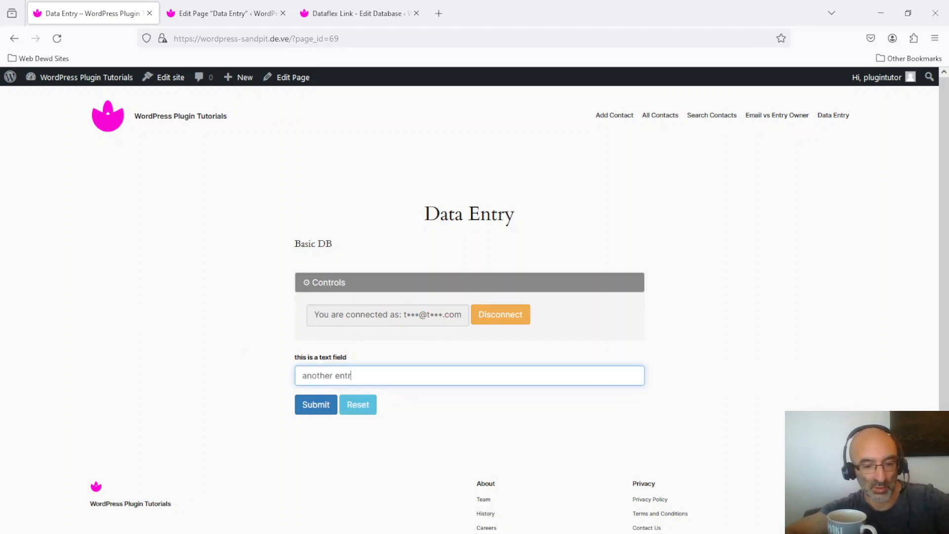
text(y of text)
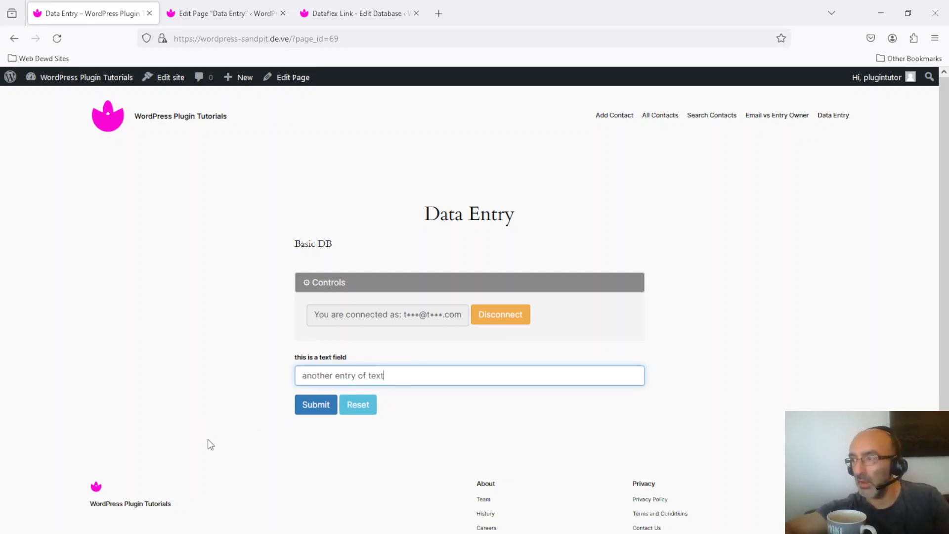
click(318, 413)
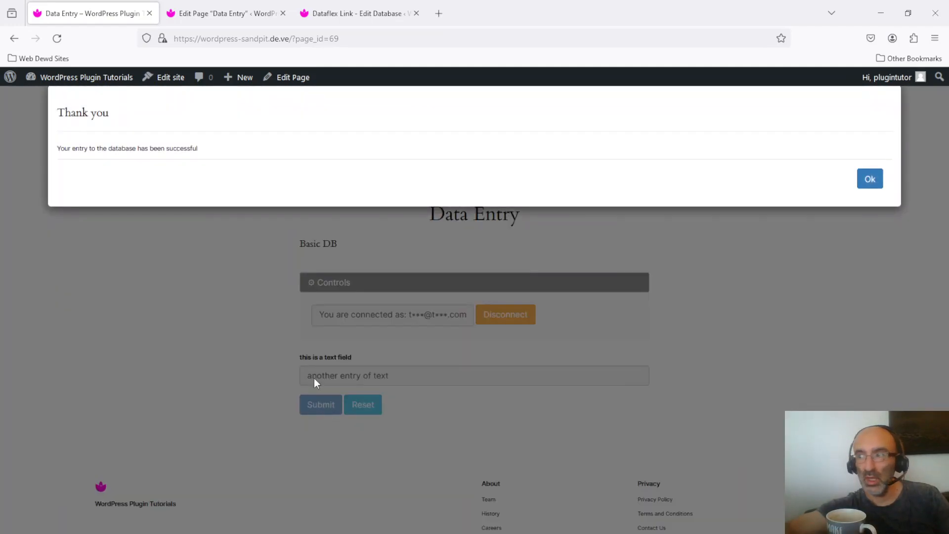
click(868, 180)
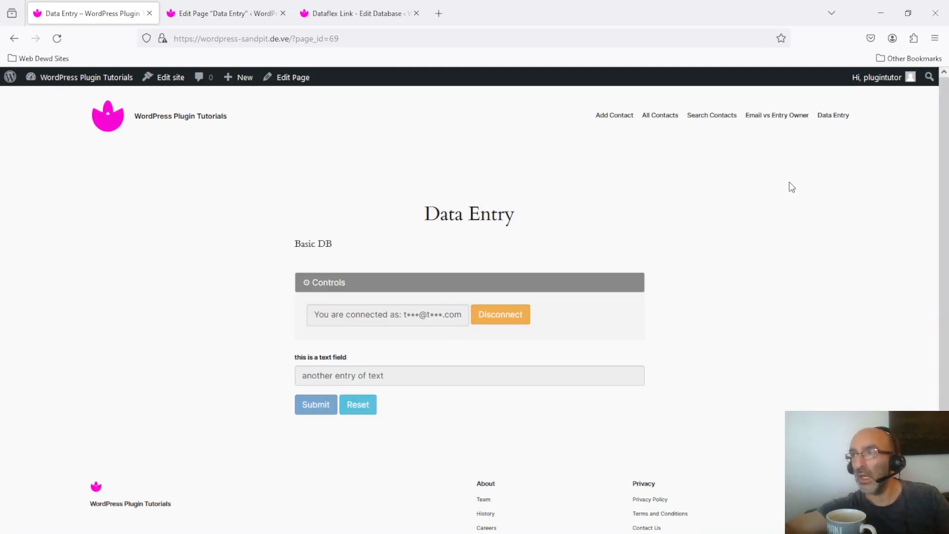
Go back to the "Search our basic database" page and check the account shown in its connection controls.
right_click(14, 42)
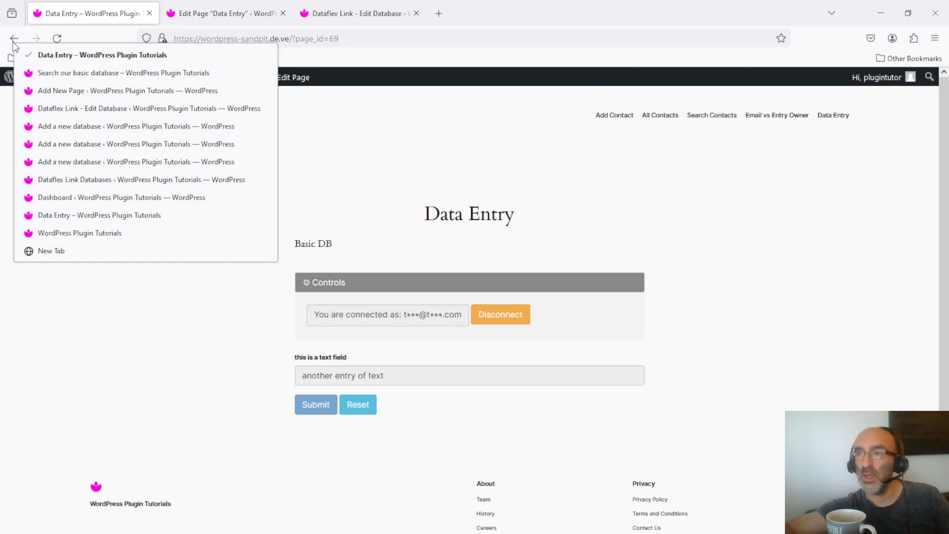
click(49, 70)
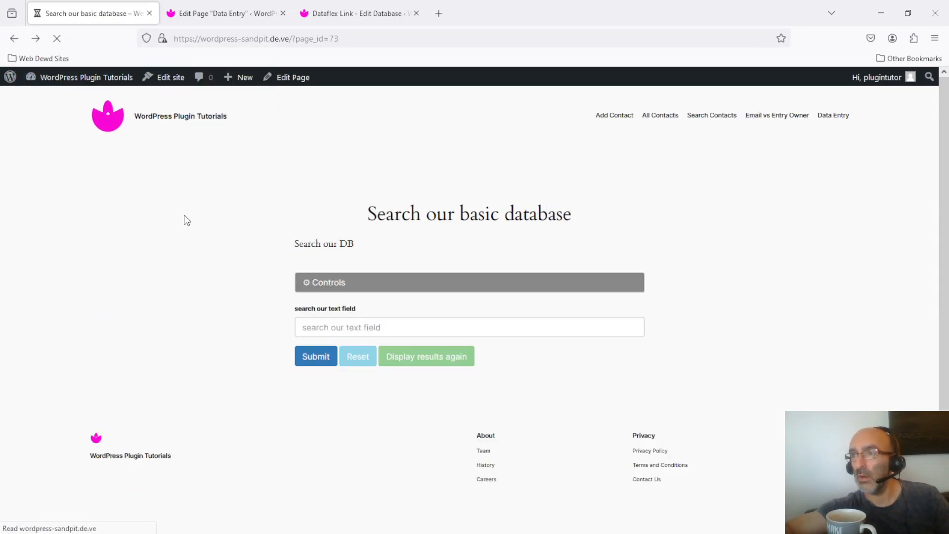
click(379, 289)
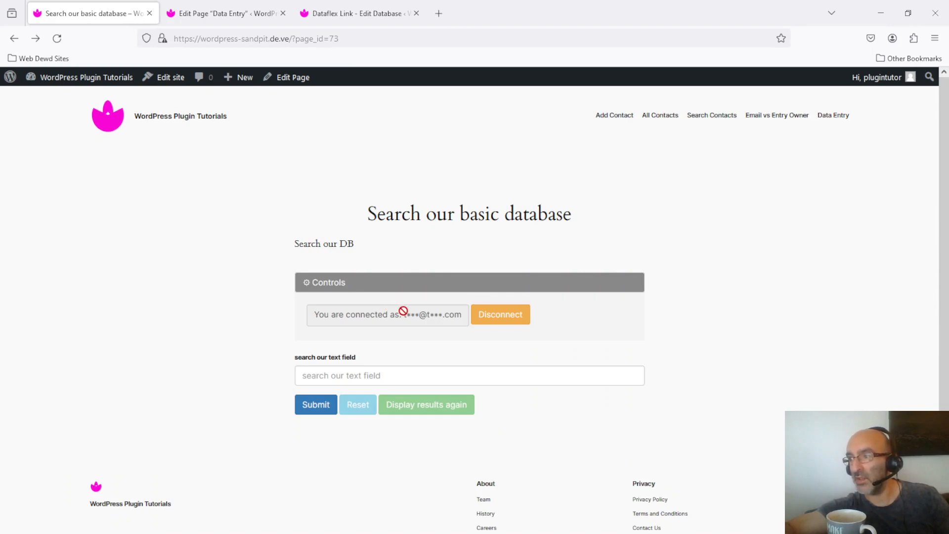
click(358, 287)
Search the text field for "text" while connected and close the results after viewing them.
click(406, 327)
text(tex)
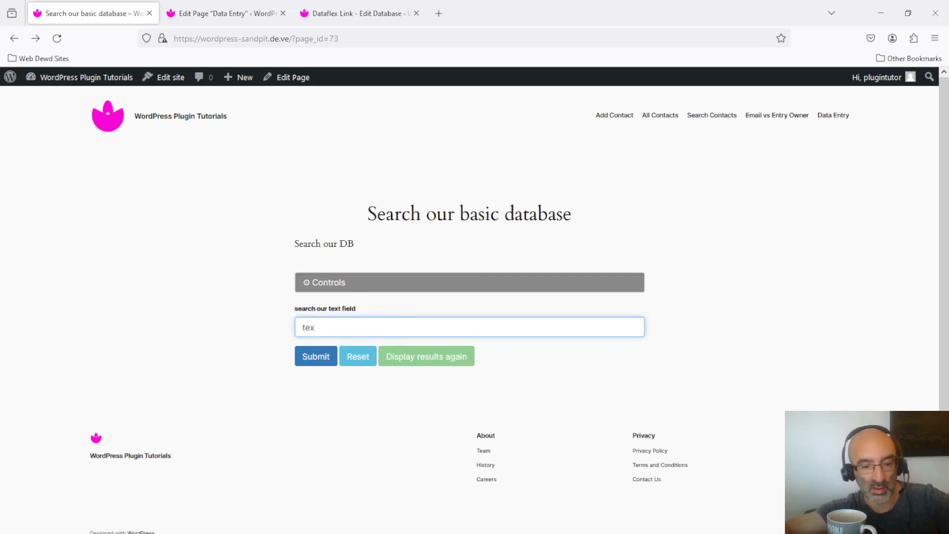
text(t)
click(317, 356)
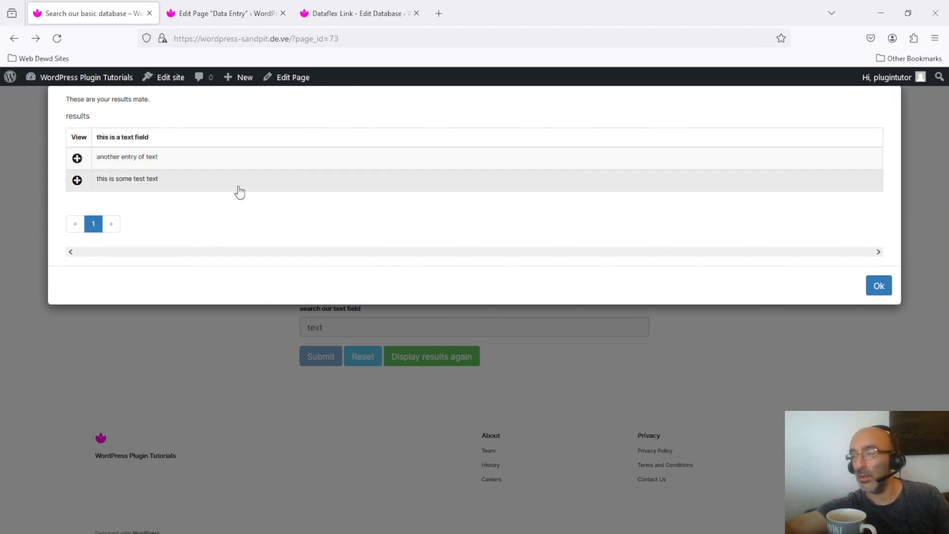
click(877, 286)
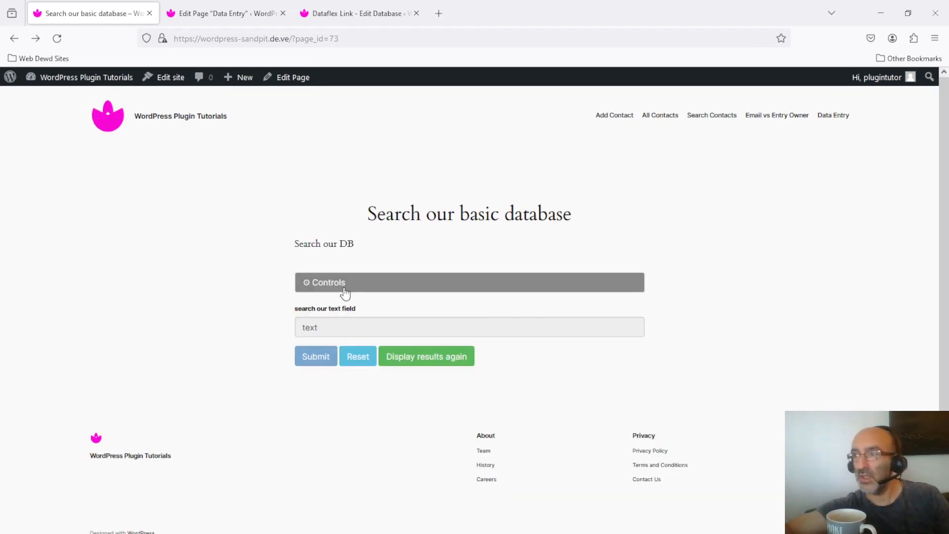
Disconnect the padlock connection from the search page's controls, confirm the disconnection and reset the search form.
click(328, 282)
click(501, 314)
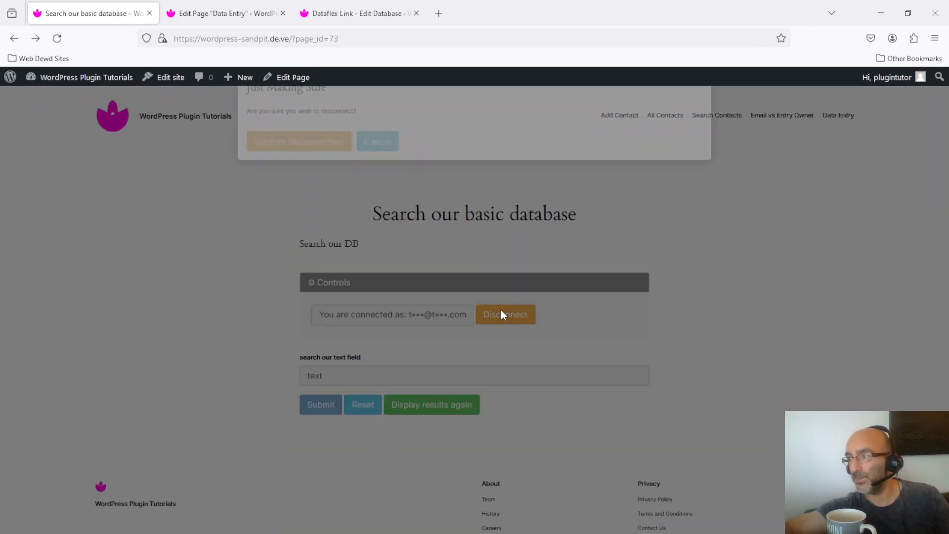
click(281, 159)
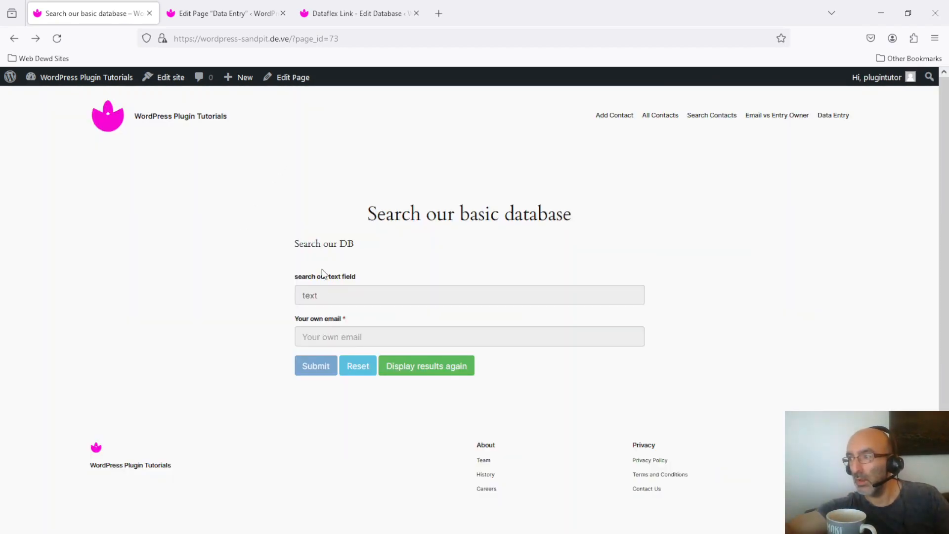
click(358, 366)
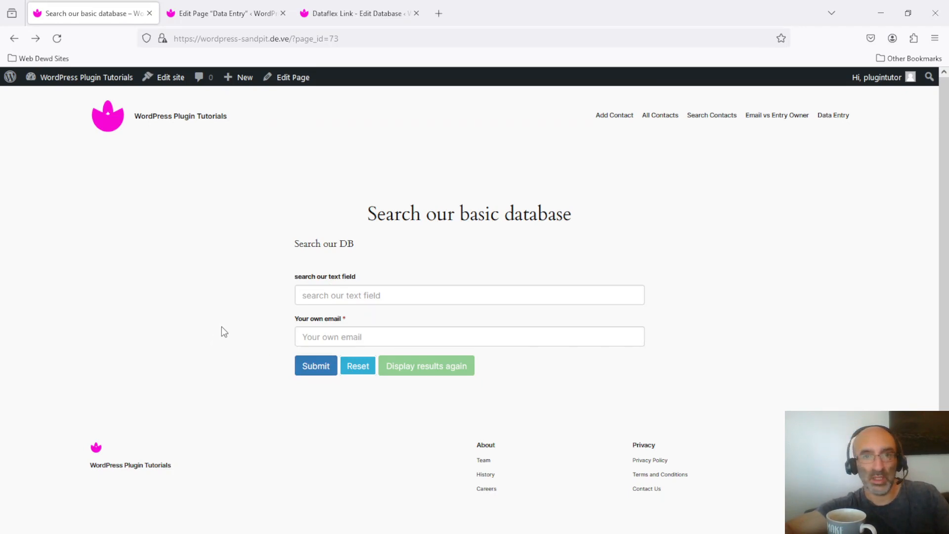
Repeat the search for "text" while disconnected, filling in the searcher's email, and close the results.
click(359, 293)
text(text)
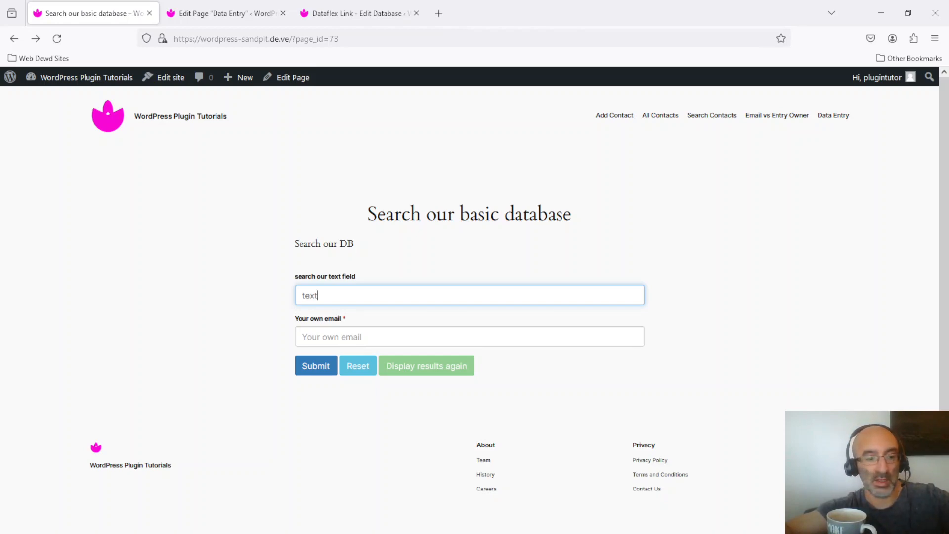
key(Tab)
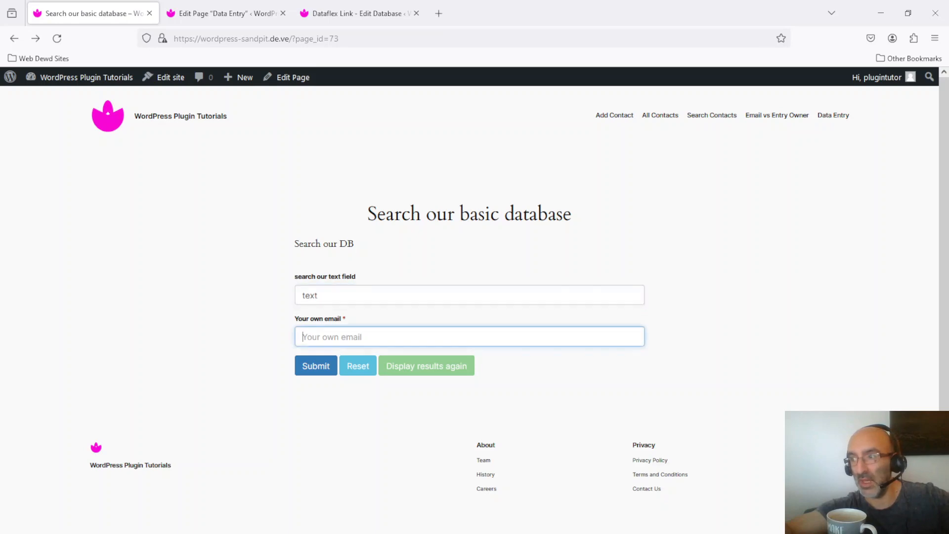
text(test)
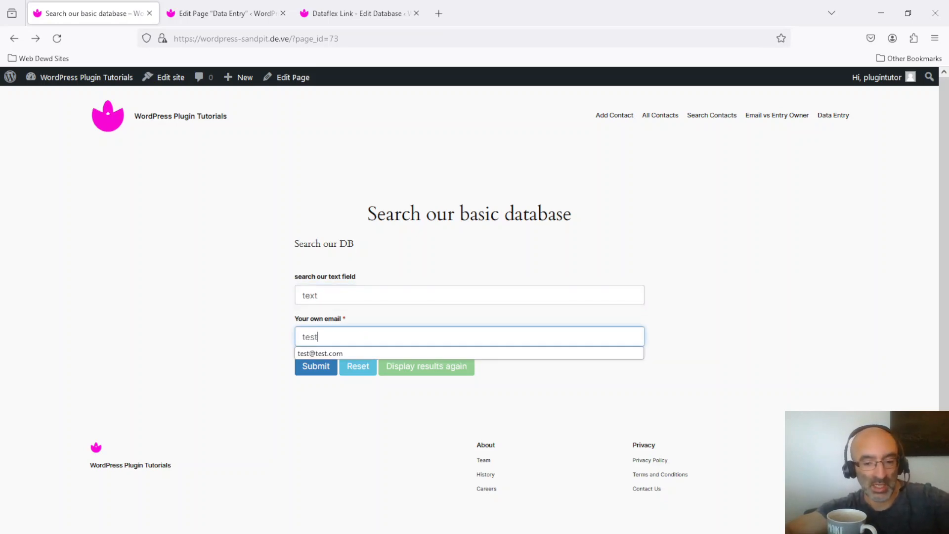
text(@test.com)
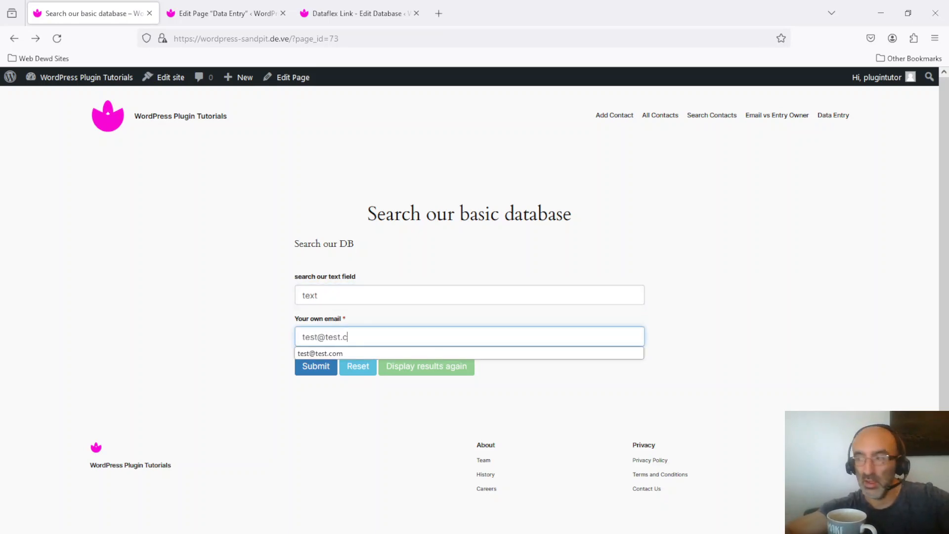
click(228, 358)
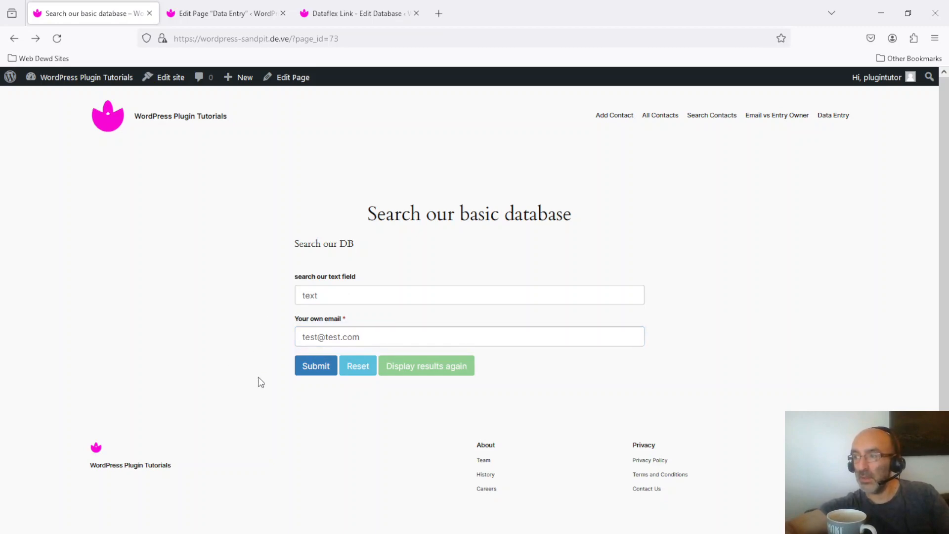
click(320, 366)
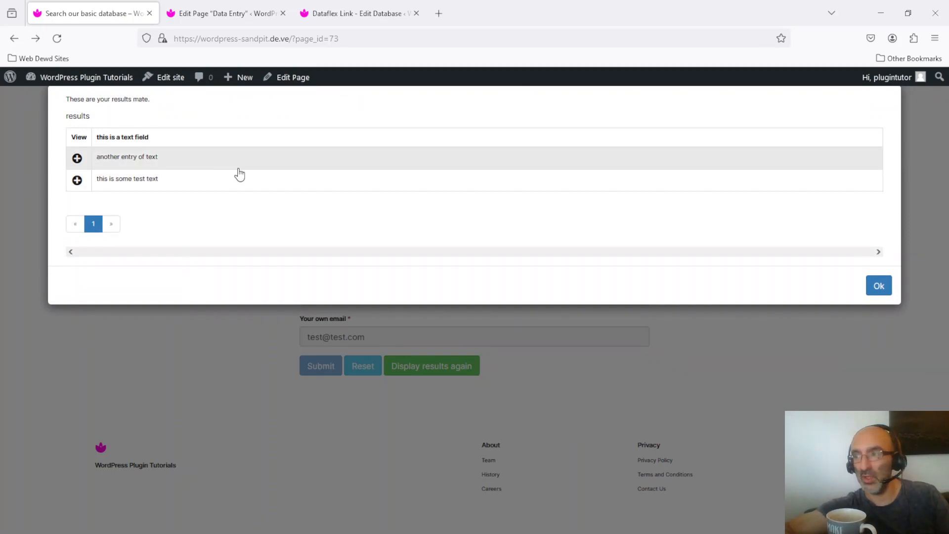
click(883, 291)
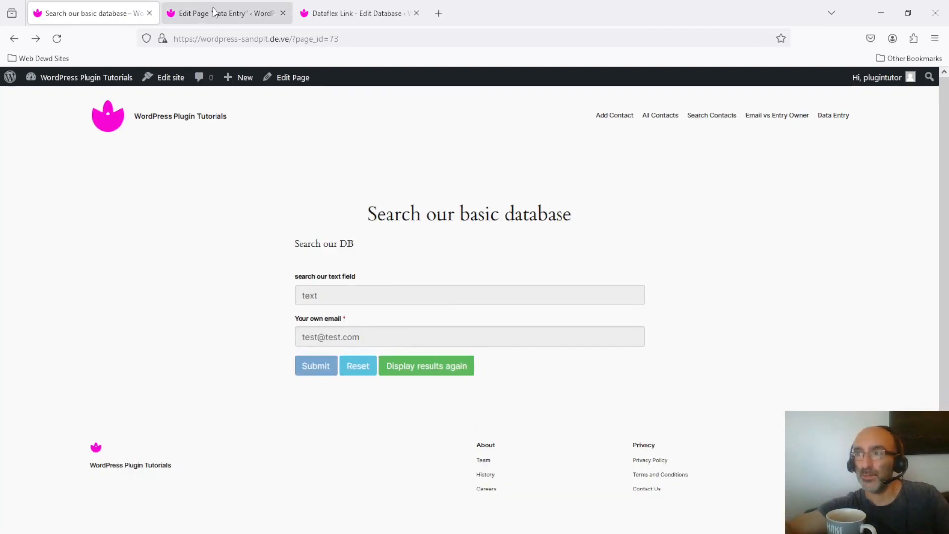
Set the Basic DB database's Viewing Items access to Private and save its settings.
click(355, 13)
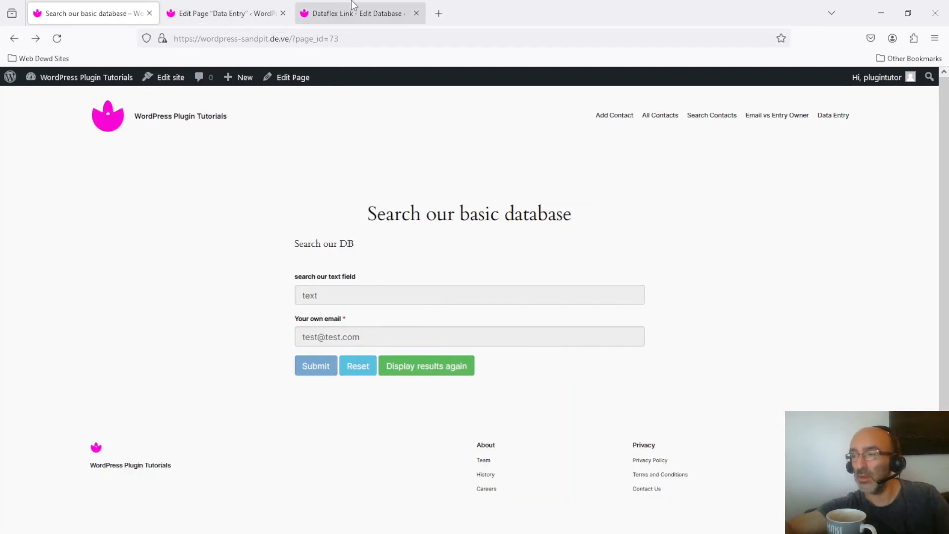
drag(944, 291, 931, 45)
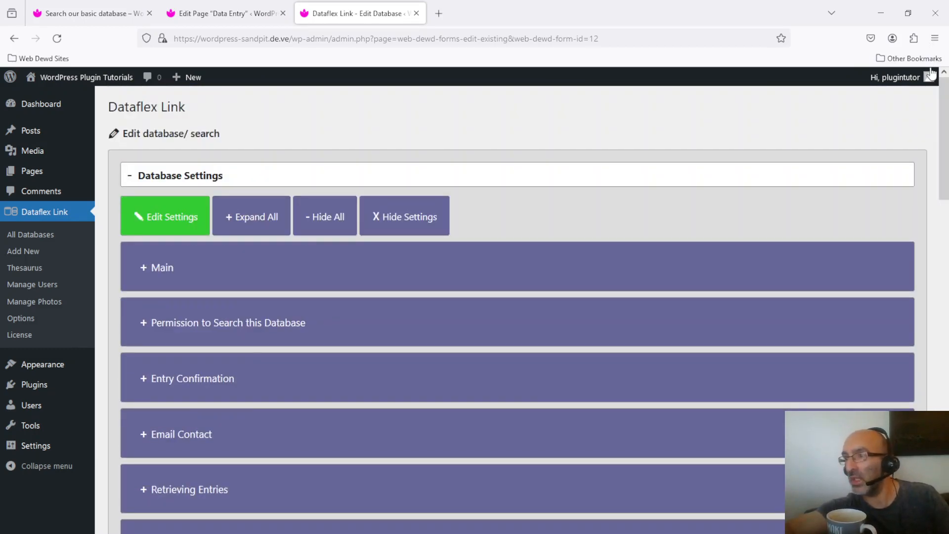
click(166, 268)
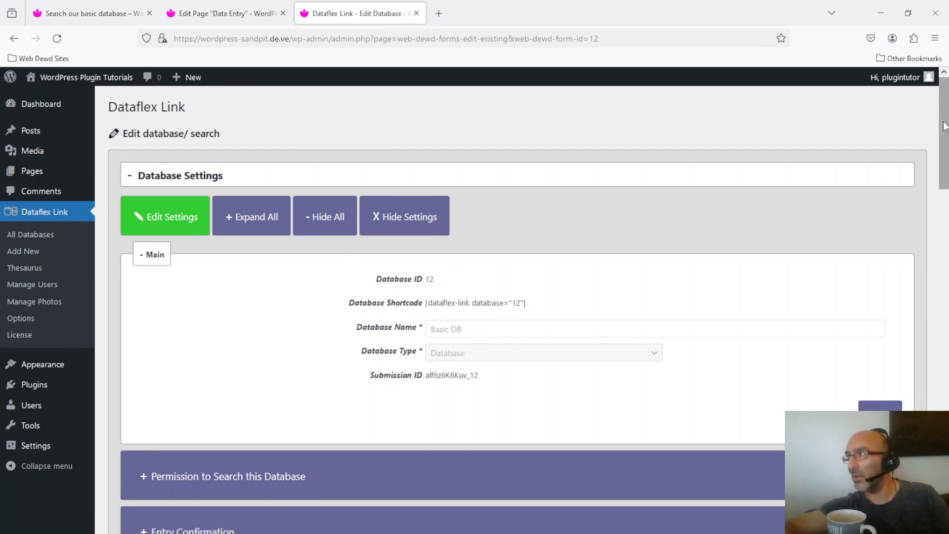
drag(944, 126, 946, 173)
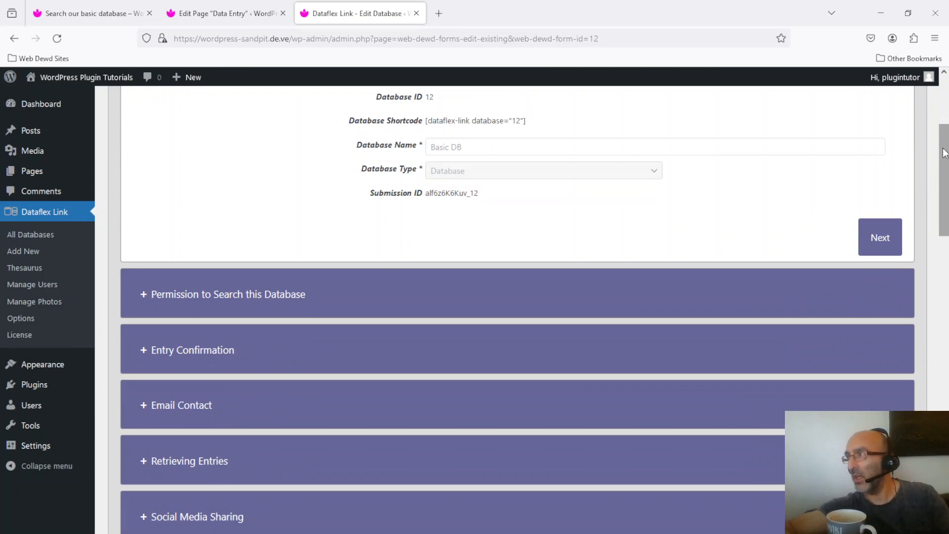
drag(944, 153, 945, 319)
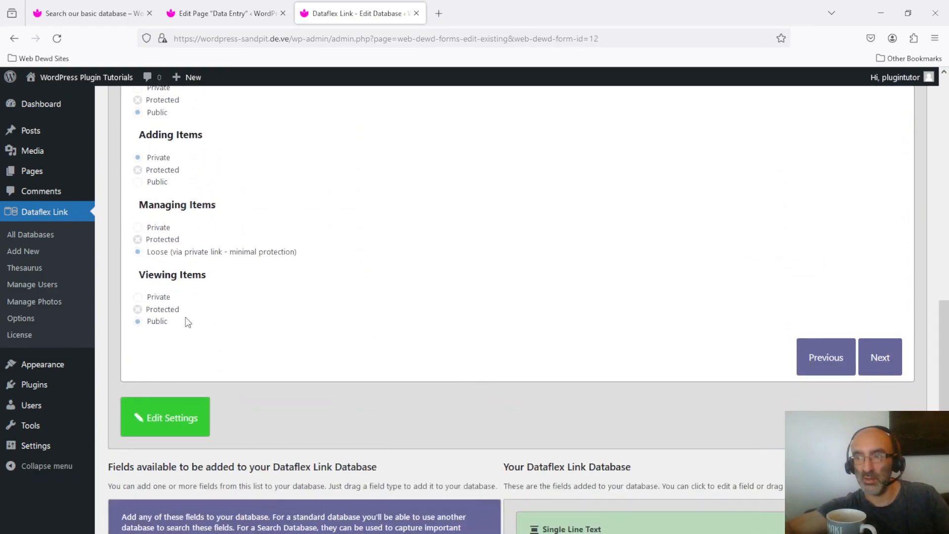
click(173, 417)
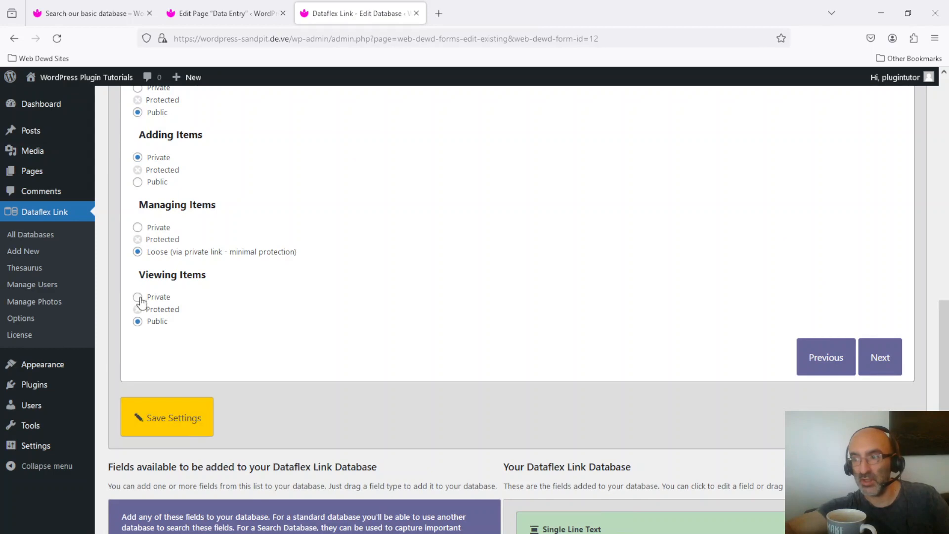
click(189, 423)
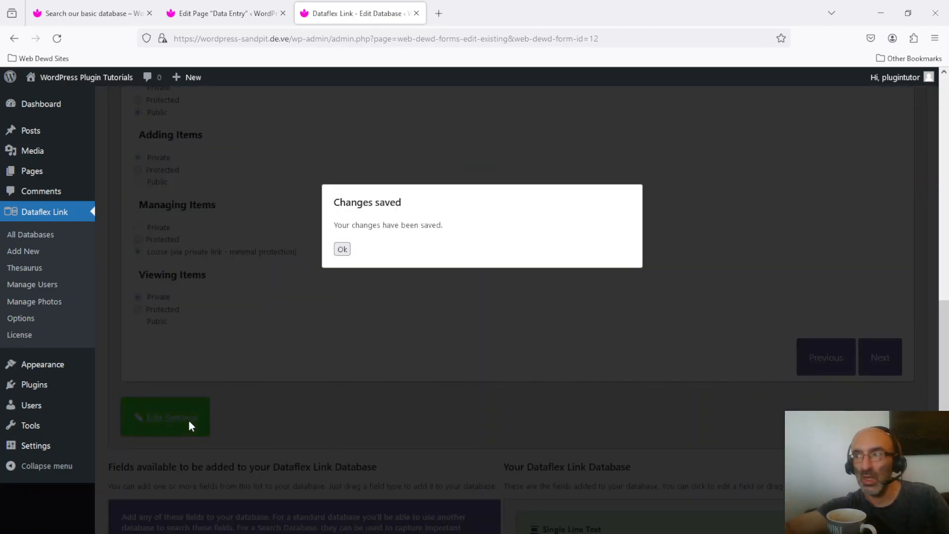
Reset the form on the "Search our basic database" page, search for "text" with the searcher's email, dismiss the response and reload the page.
click(214, 14)
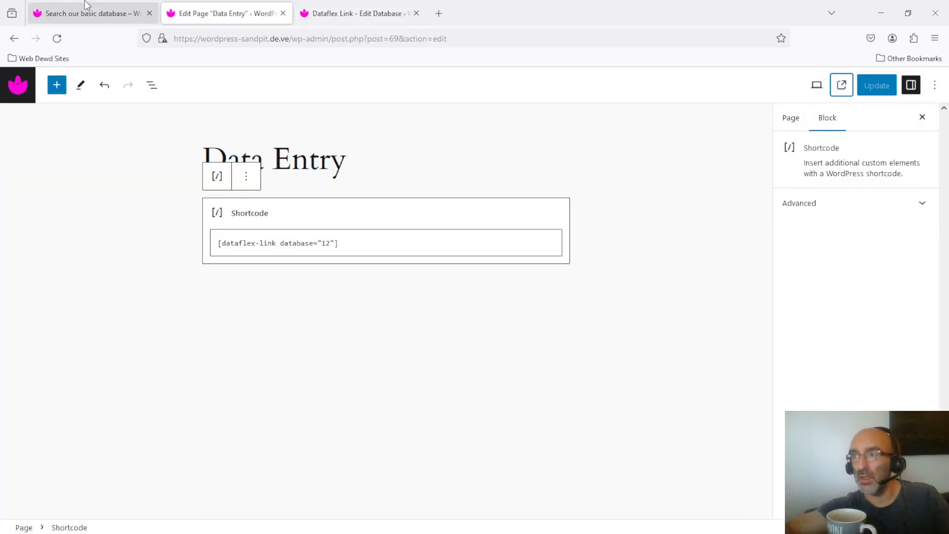
click(88, 13)
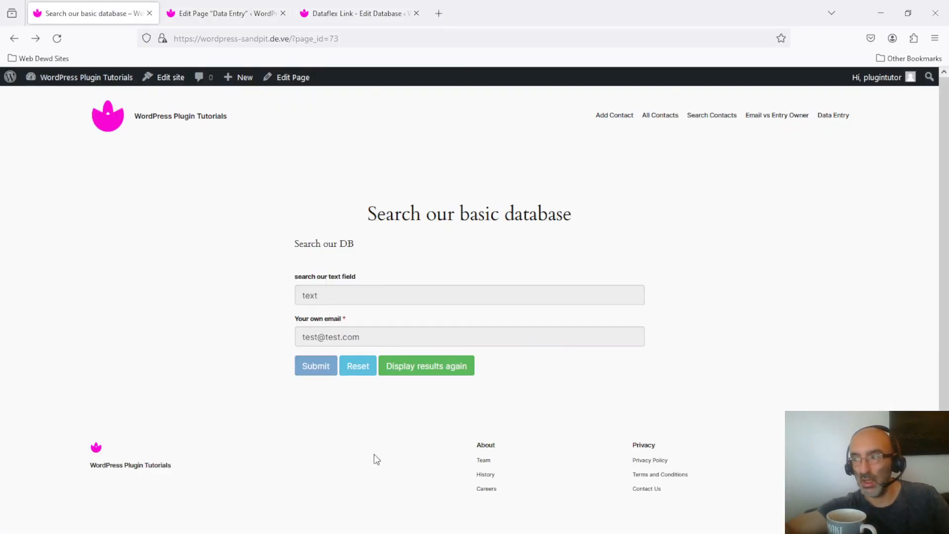
click(362, 366)
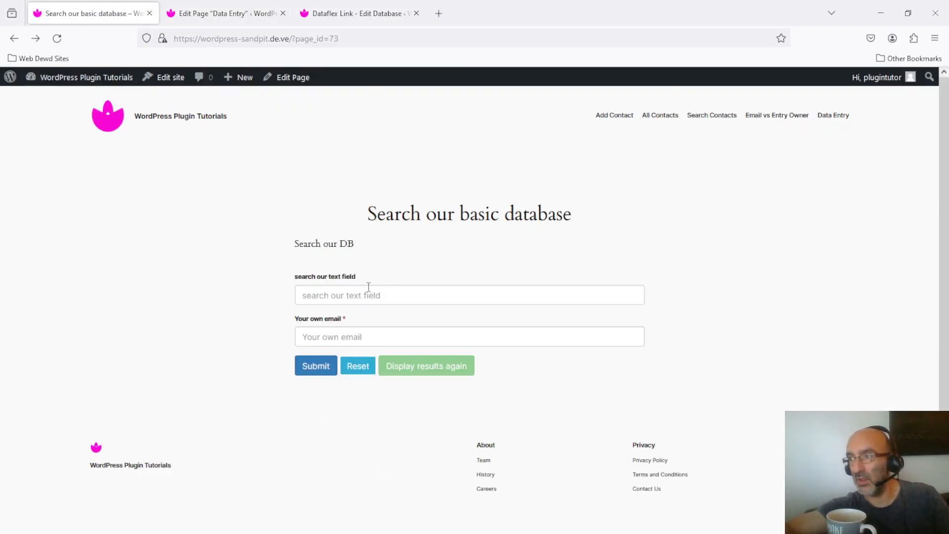
click(368, 288)
text(text)
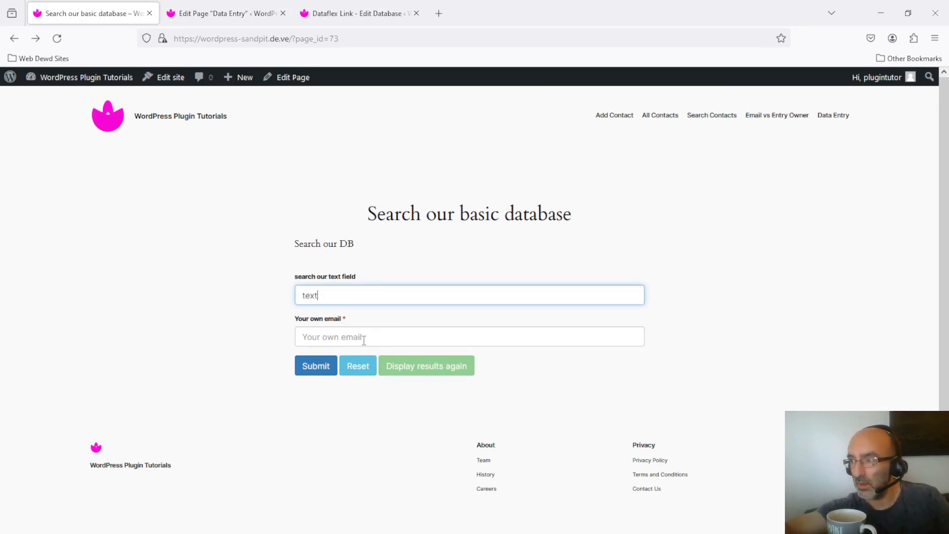
click(363, 338)
text(t)
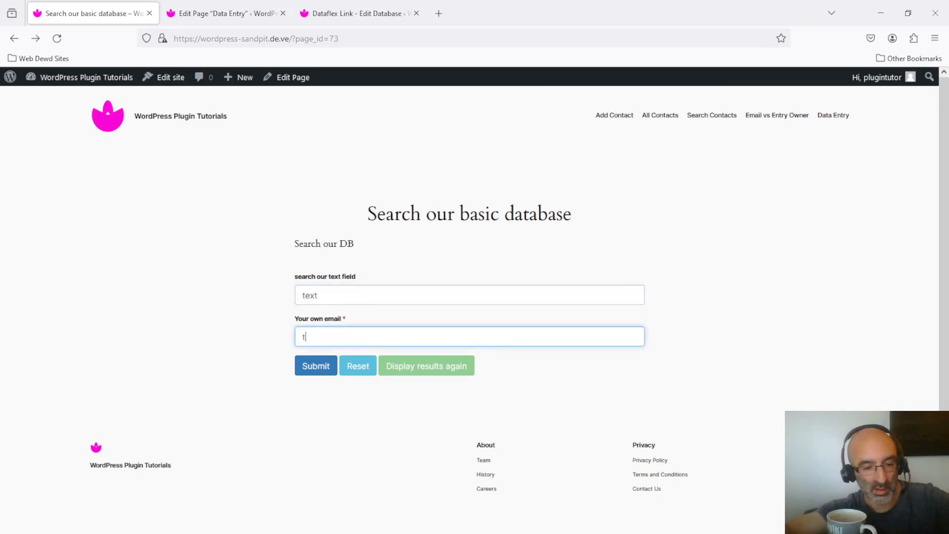
text(est@test.com)
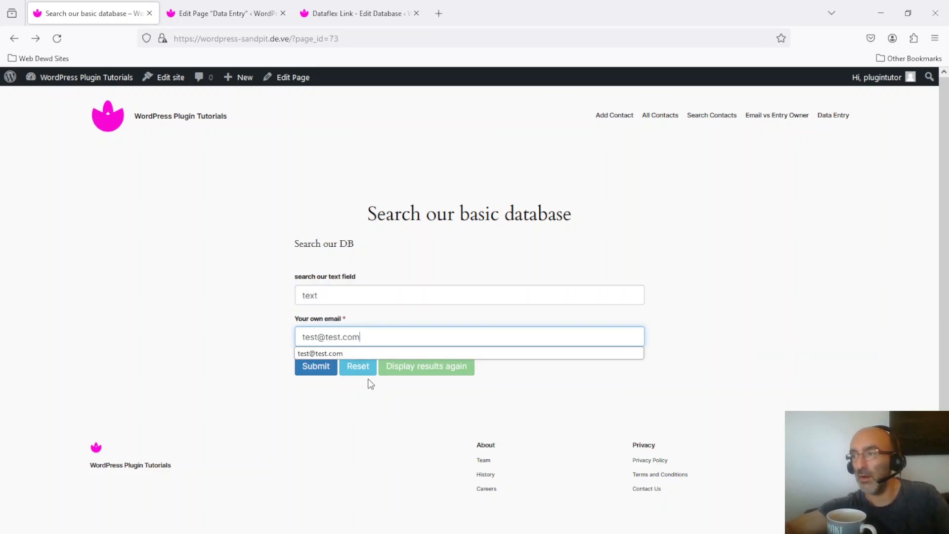
click(319, 368)
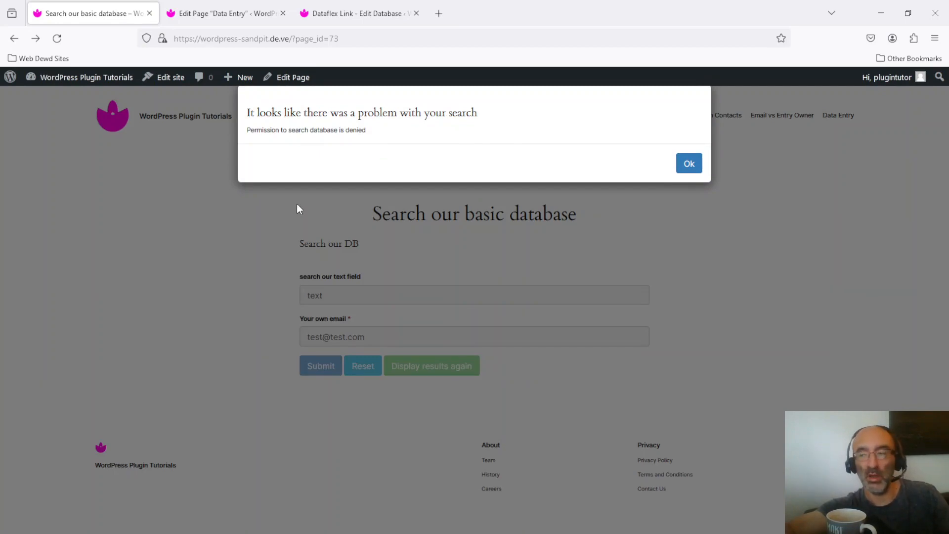
click(689, 164)
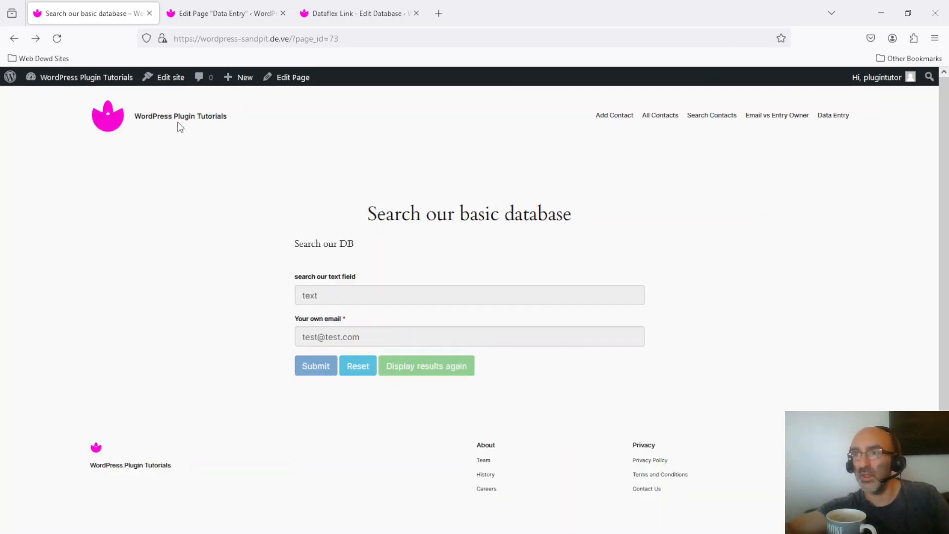
click(55, 41)
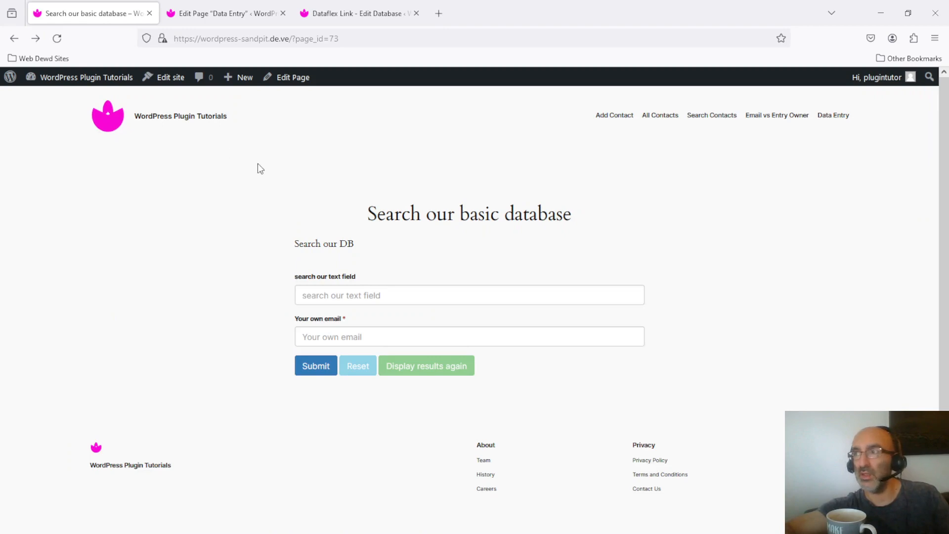
Open the "Search our DB" search for editing from the list of Dataflex Link databases.
click(366, 7)
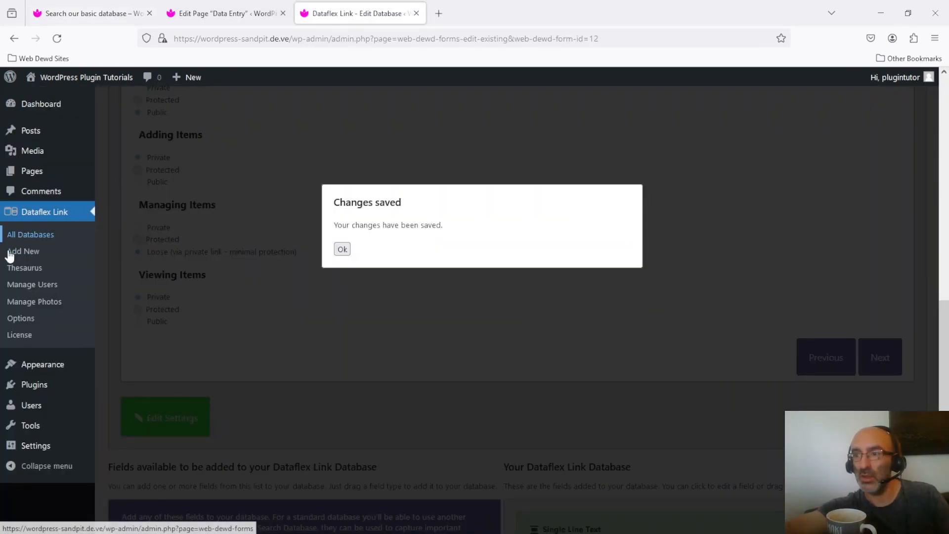
click(40, 238)
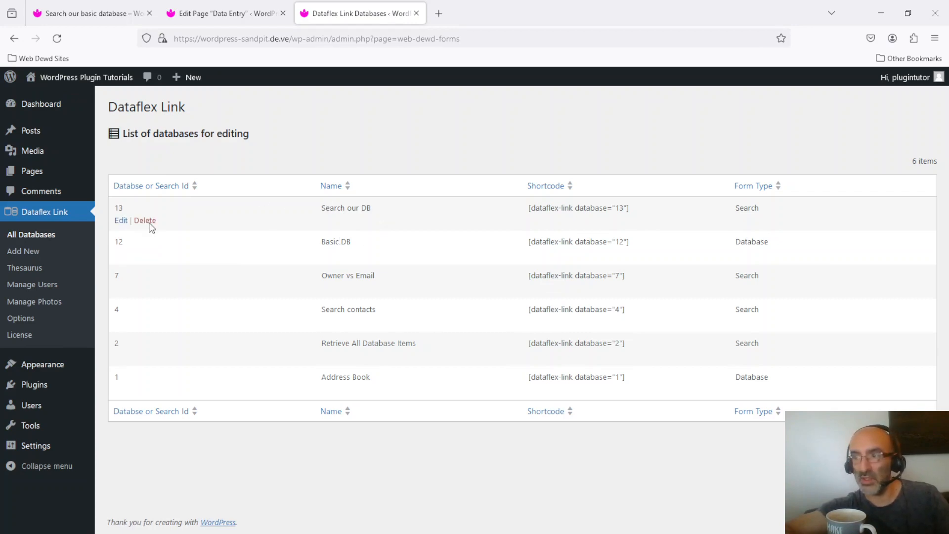
click(120, 222)
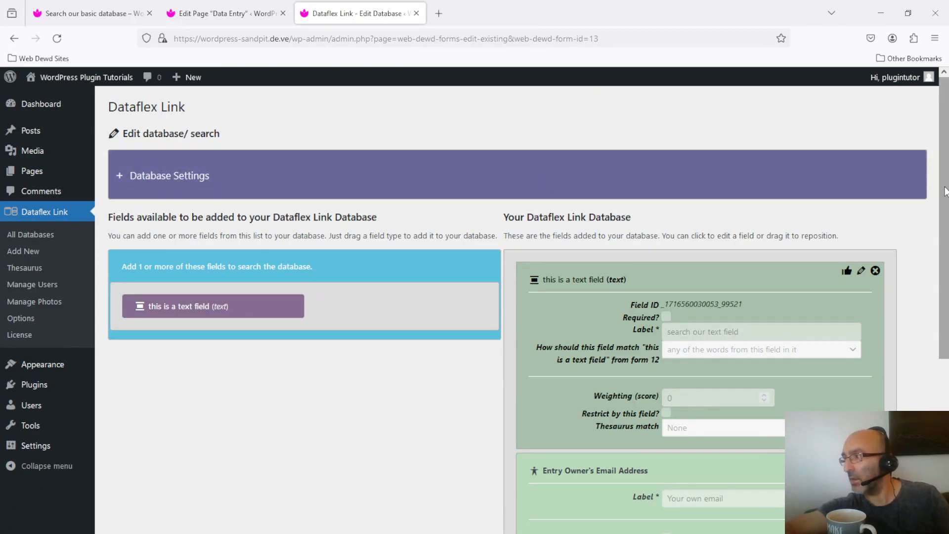
scroll(944, 191, down, 2)
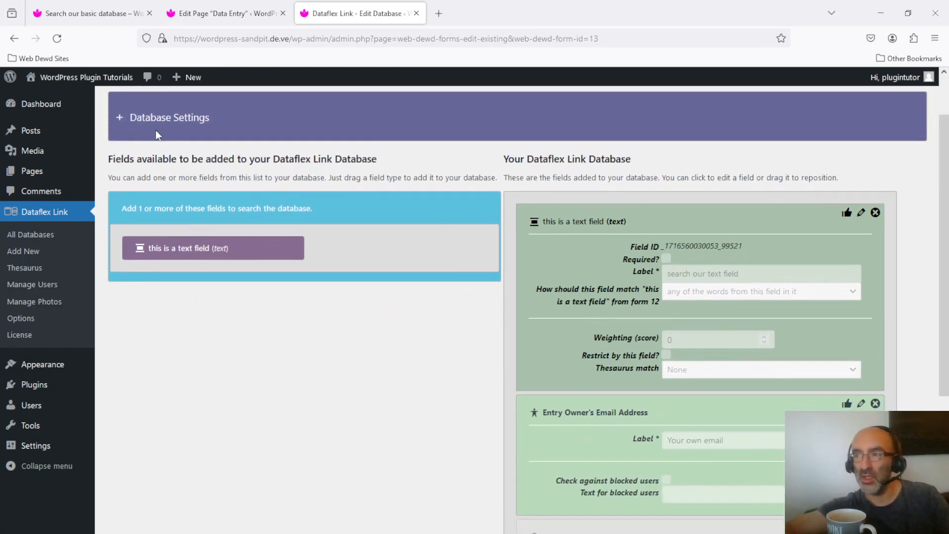
Set Items Searched to Private in the access control settings of "Search our DB" and save the settings.
click(156, 130)
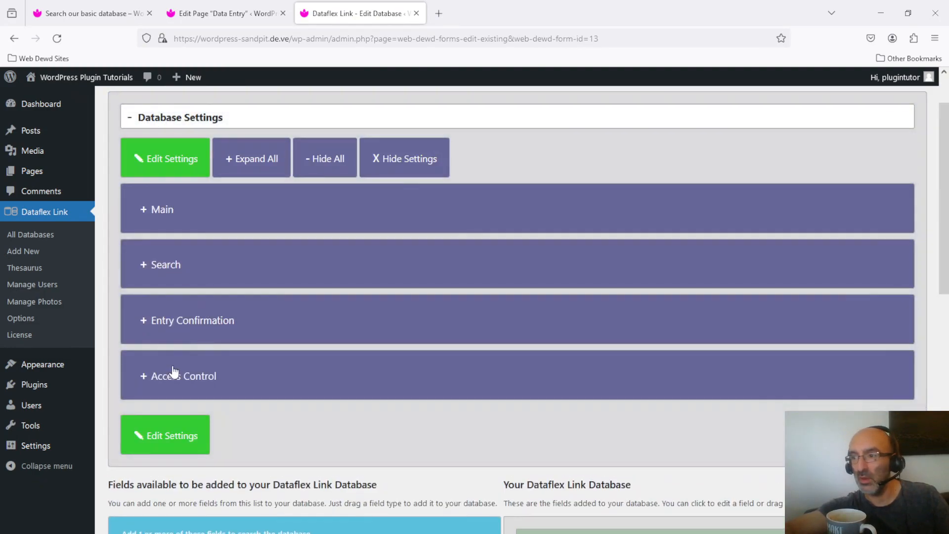
click(173, 377)
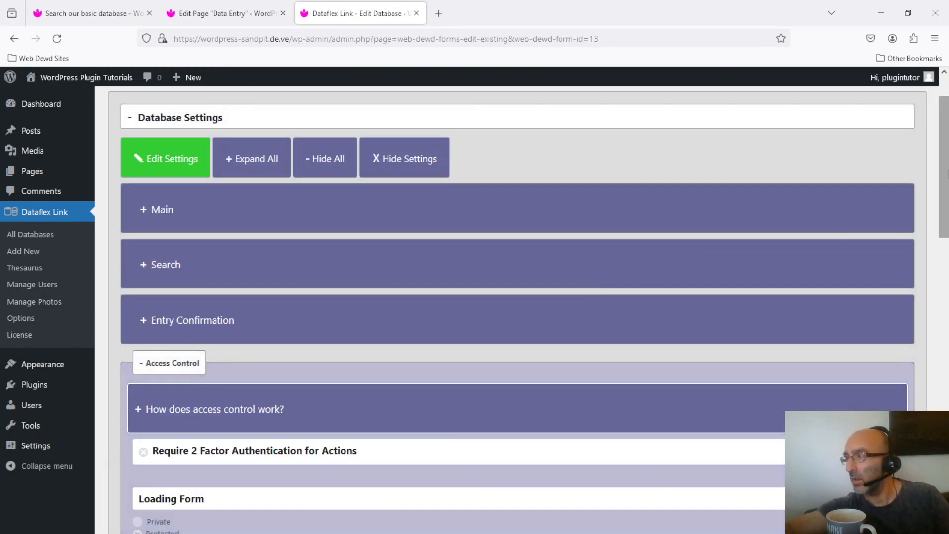
drag(947, 148, 945, 241)
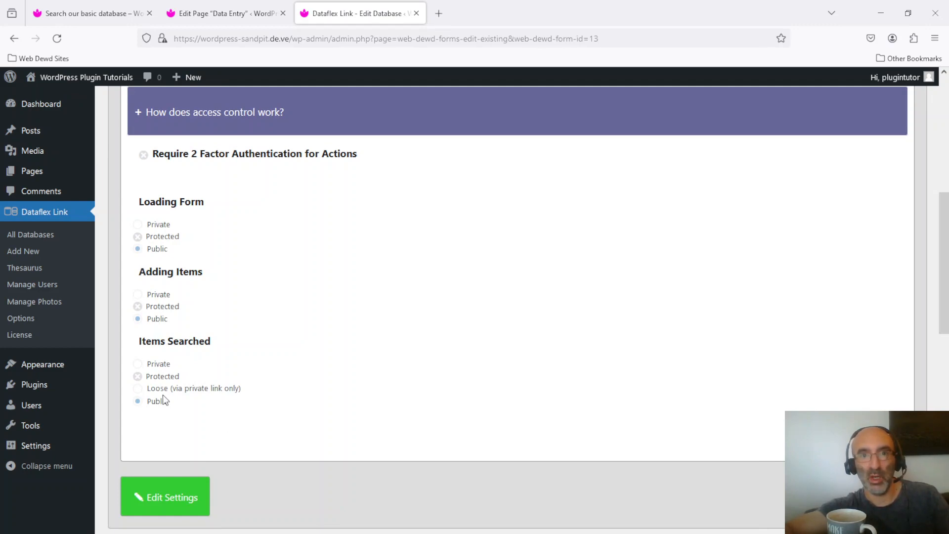
click(176, 498)
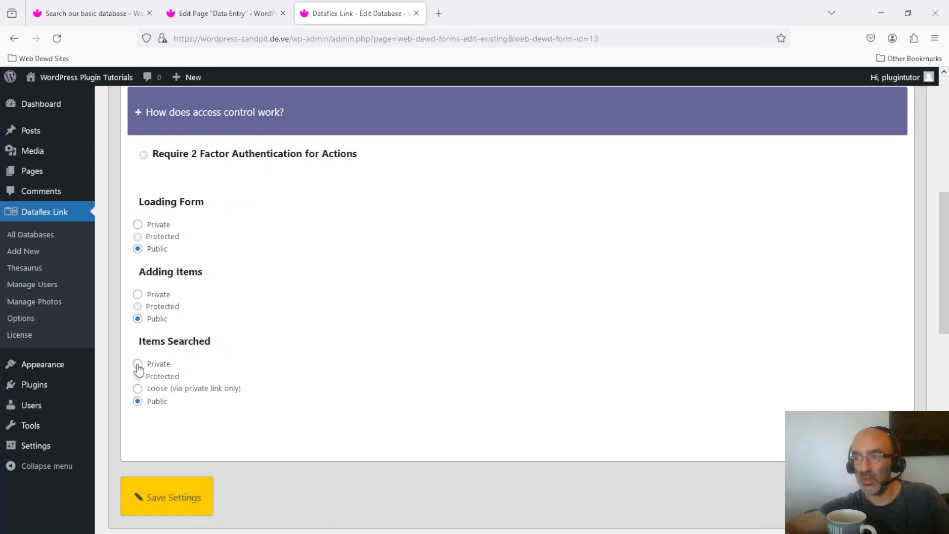
click(137, 364)
click(178, 498)
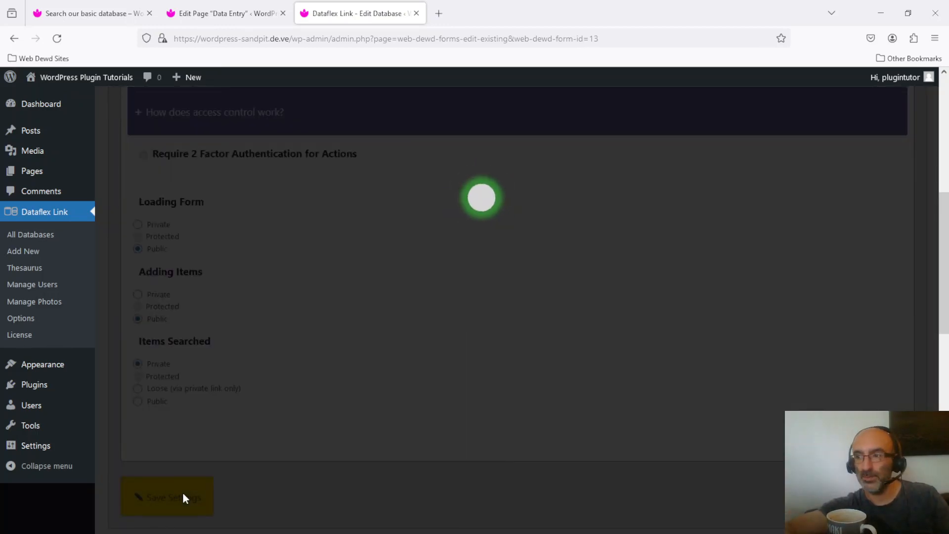
Reload the "Search our basic database" page to check the access restriction and exit the padlock dialog.
click(74, 6)
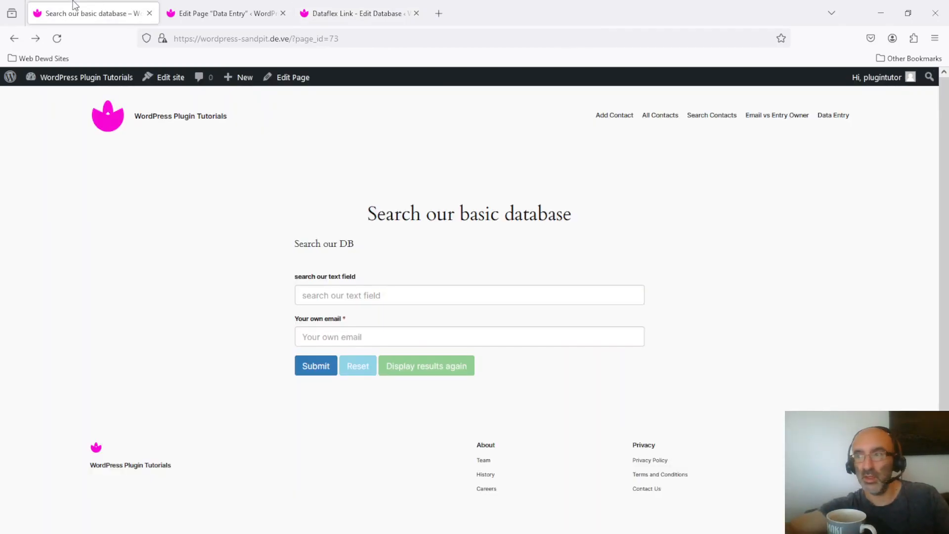
click(58, 33)
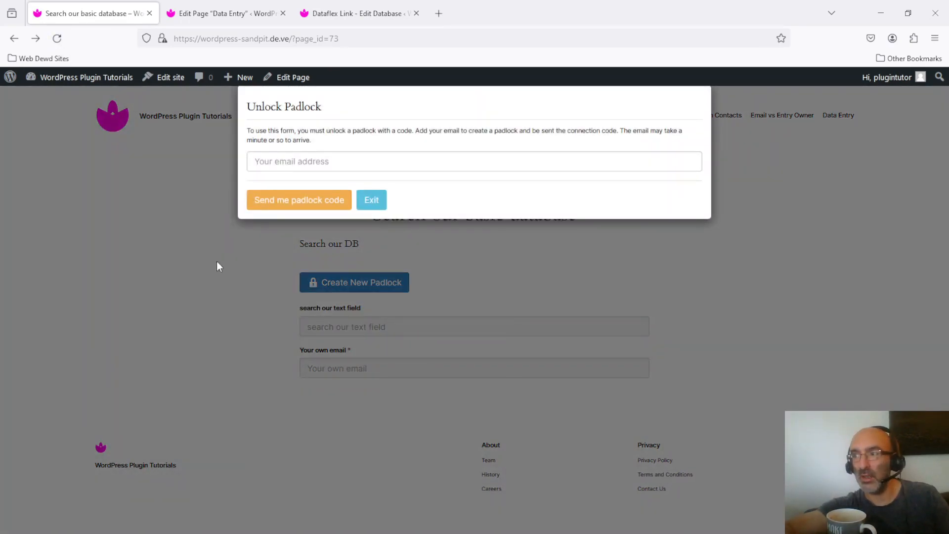
click(377, 201)
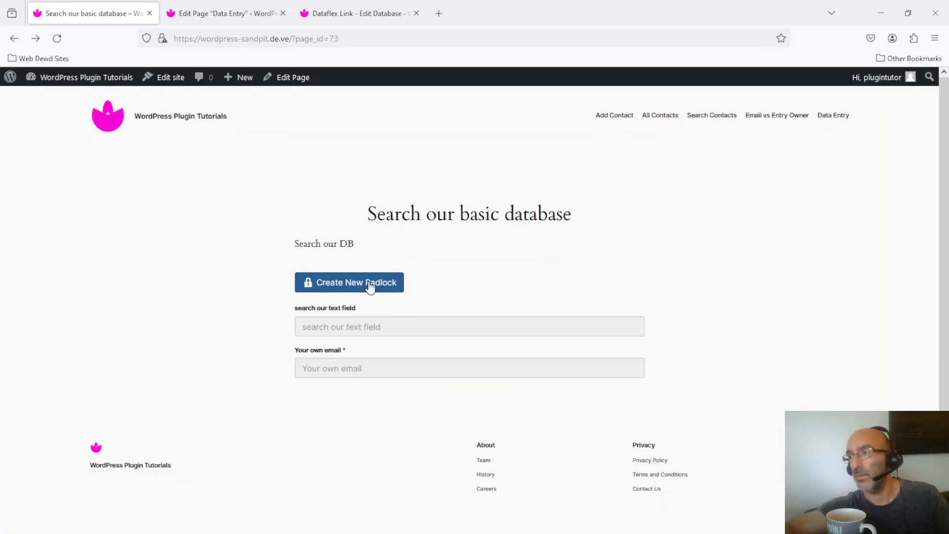
Create a new padlock on the search page, filling in the email address and requesting the padlock code.
click(370, 286)
click(336, 165)
text(test@test.com)
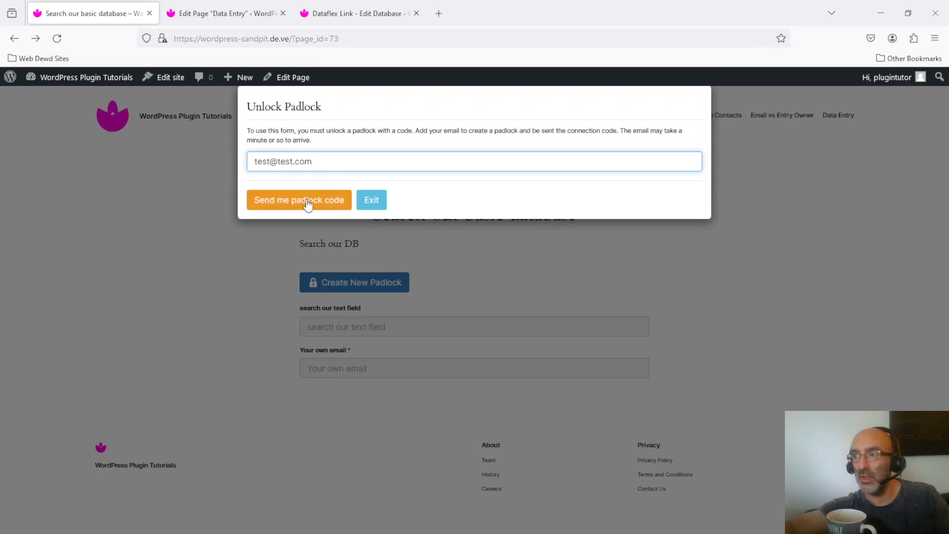
click(324, 203)
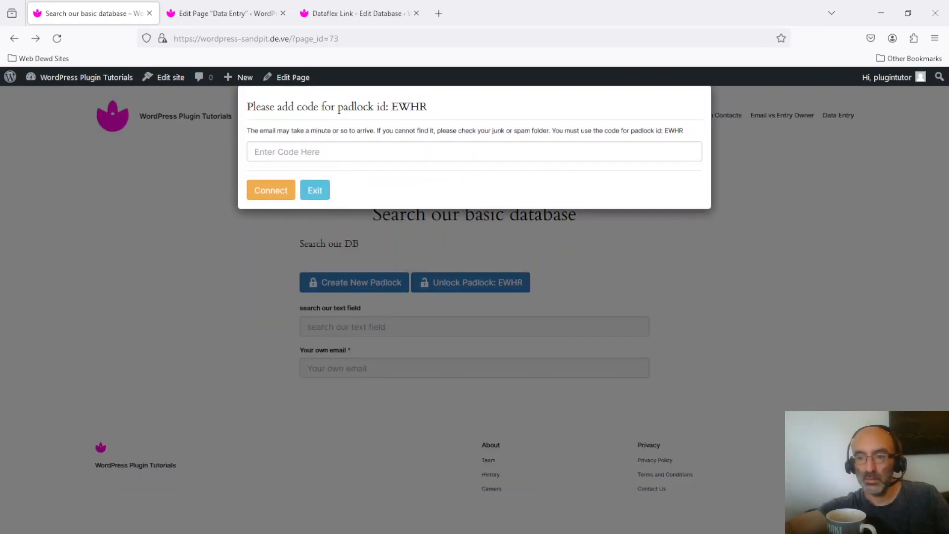
Copy the code from the older email in Papercut SMTP and try to connect the new padlock with that code.
key(alt+Tab)
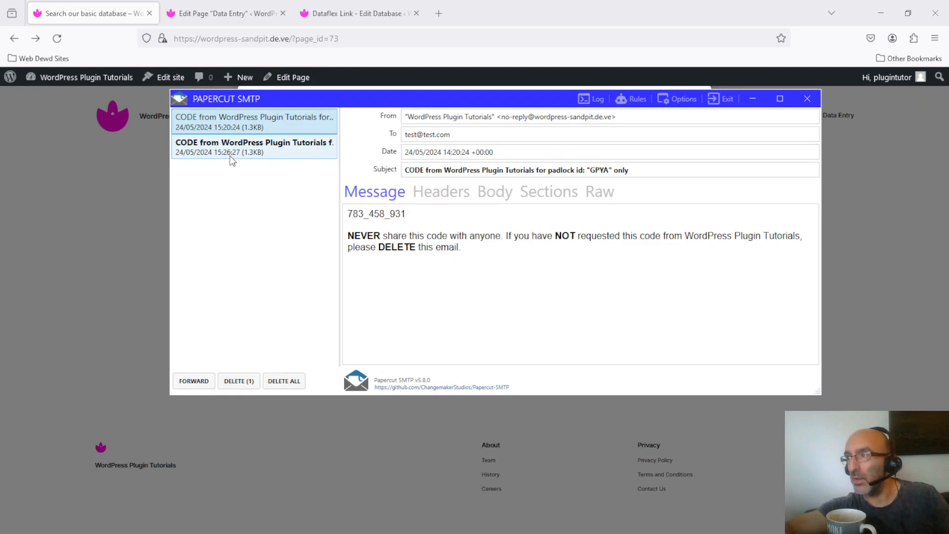
drag(328, 97, 320, 153)
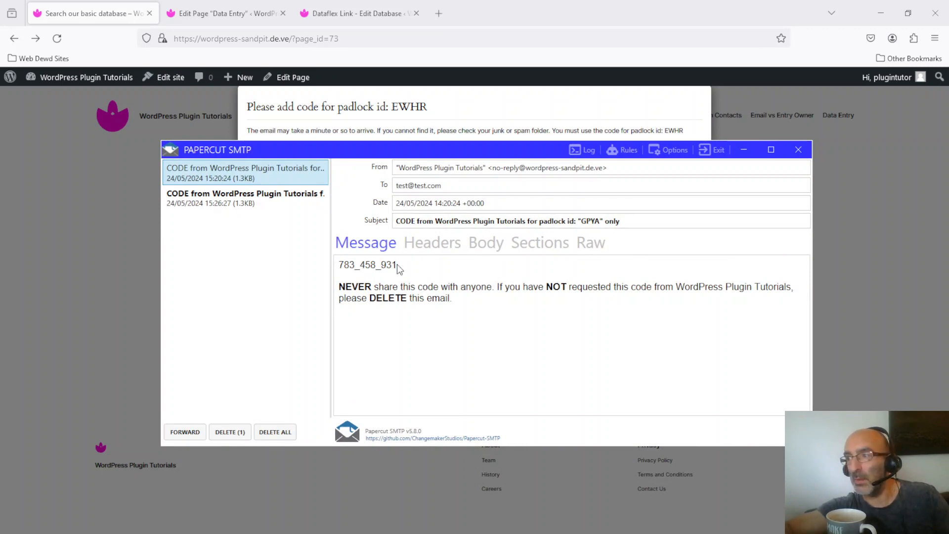
drag(396, 264, 328, 269)
key(ctrl+c)
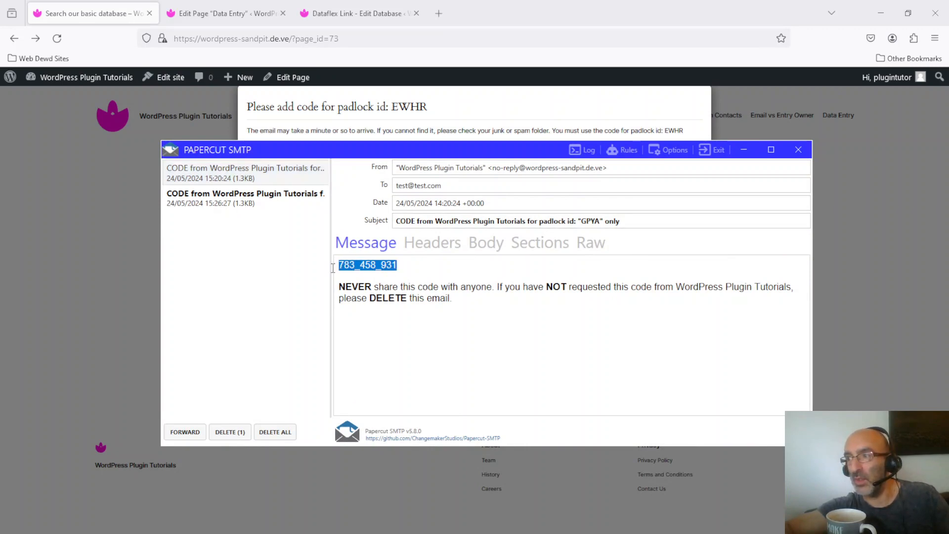
click(302, 121)
click(300, 150)
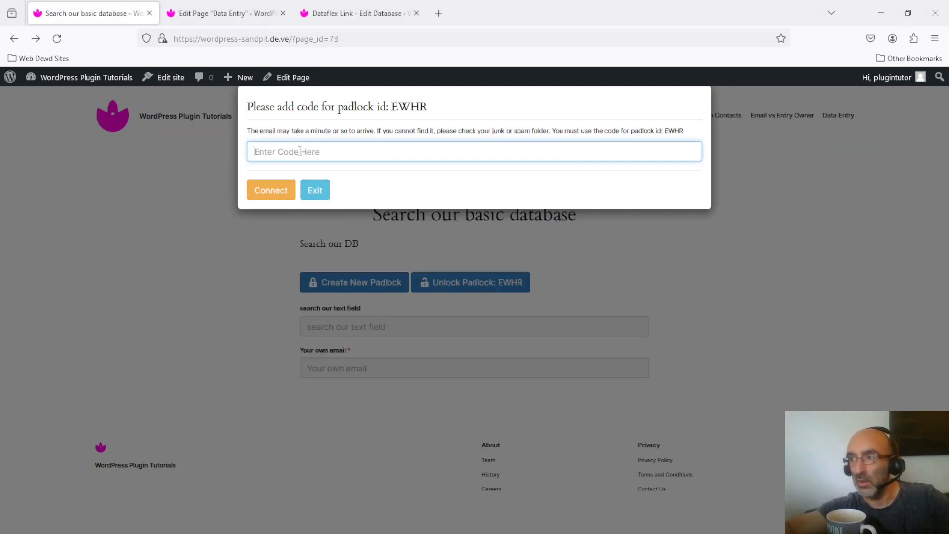
key(ctrl+v)
click(270, 192)
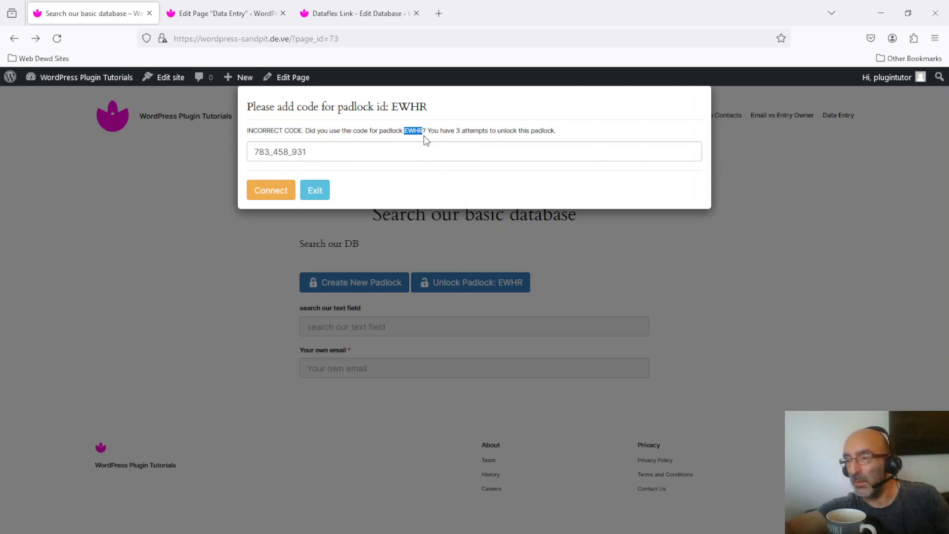
Copy the code from the newer email in Papercut SMTP, replace the incorrect padlock code with it and connect the padlock.
key(alt+Tab)
click(237, 193)
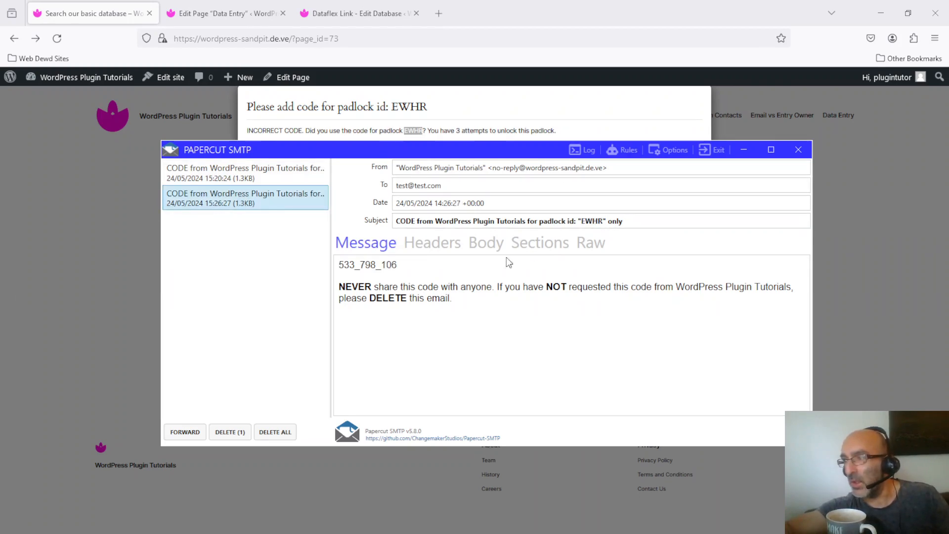
drag(400, 270, 346, 270)
key(ctrl+c)
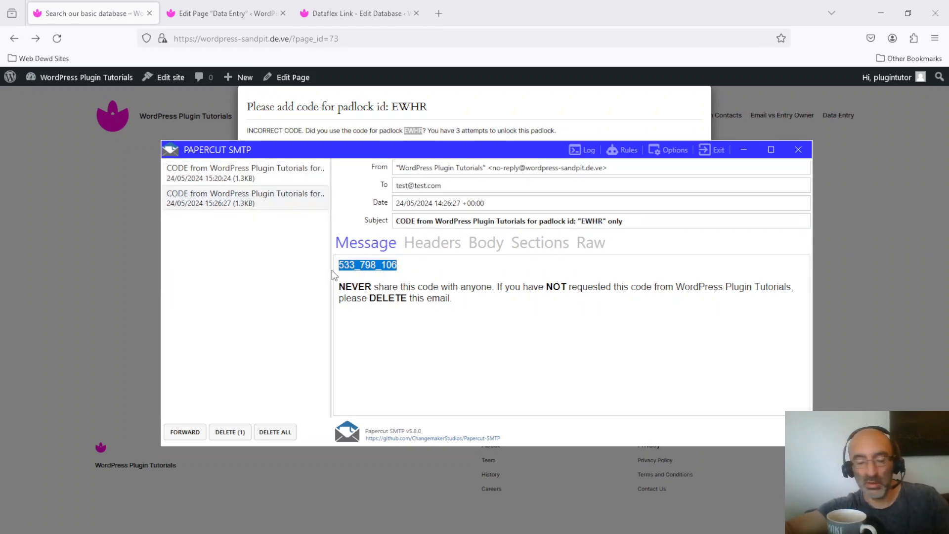
key(alt+Tab)
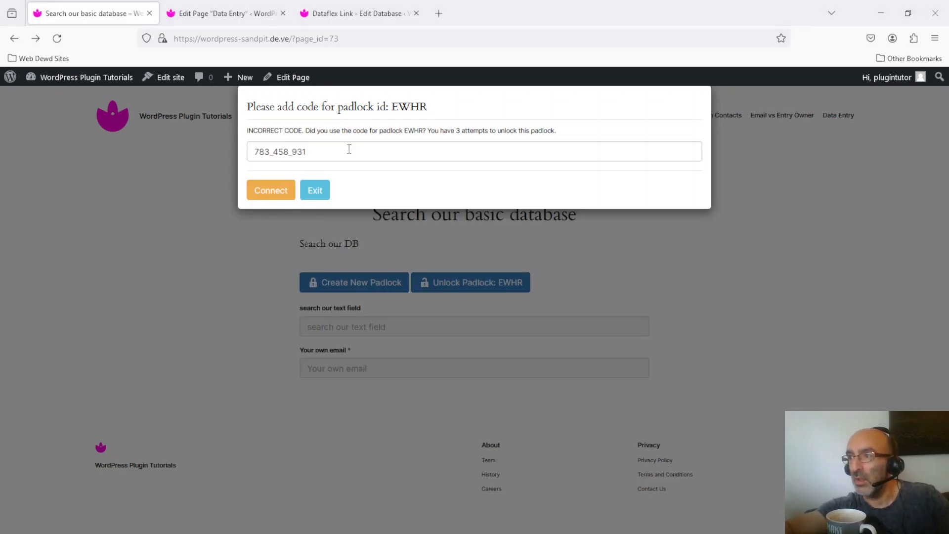
key(ctrl+a)
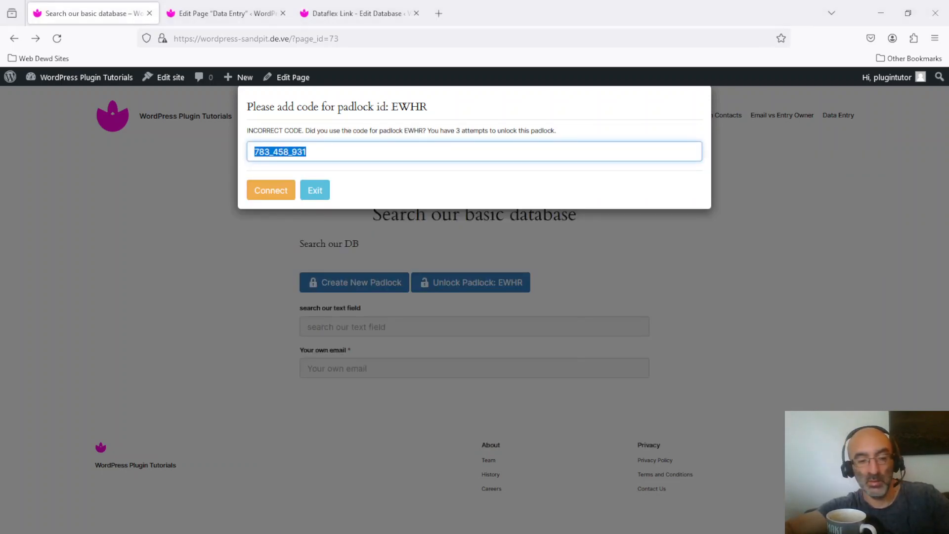
key(ctrl+v)
click(255, 191)
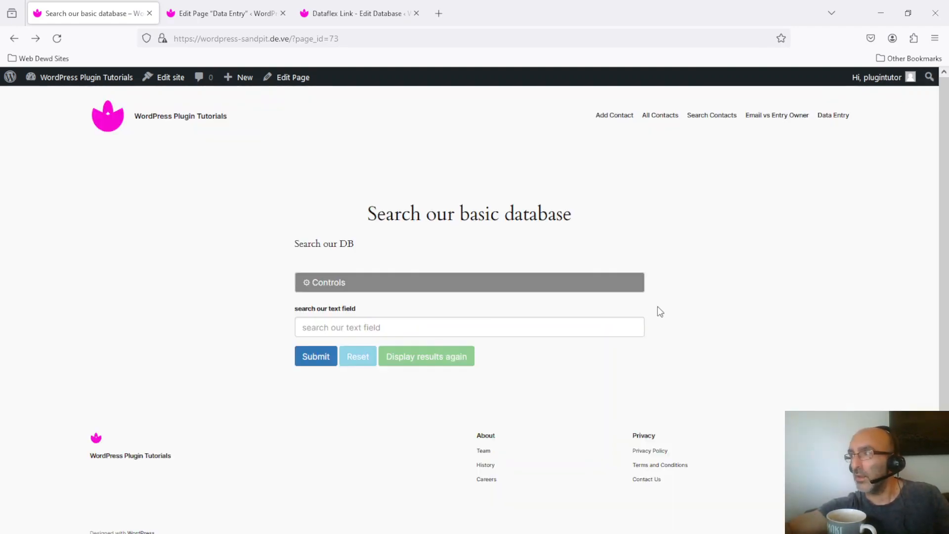
Search the basic database's text field for "text".
click(485, 330)
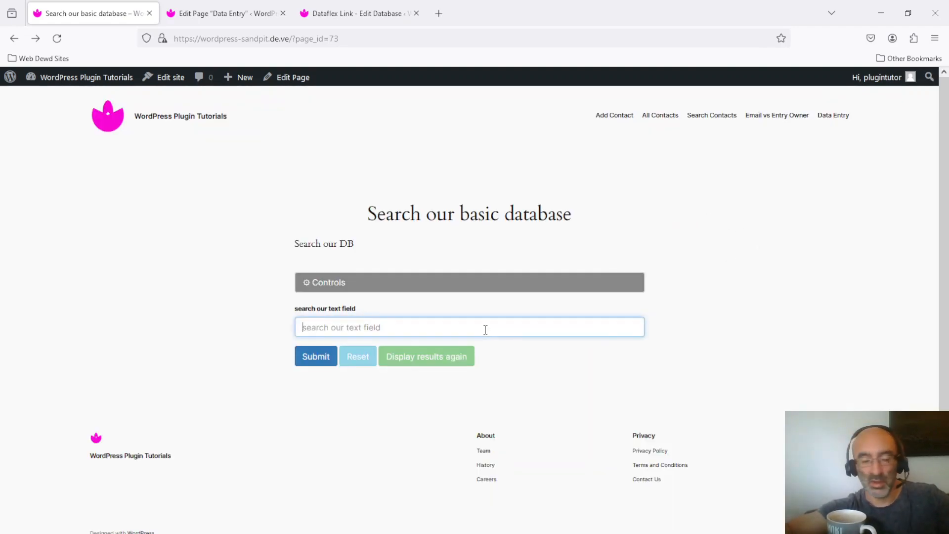
text(text)
click(316, 360)
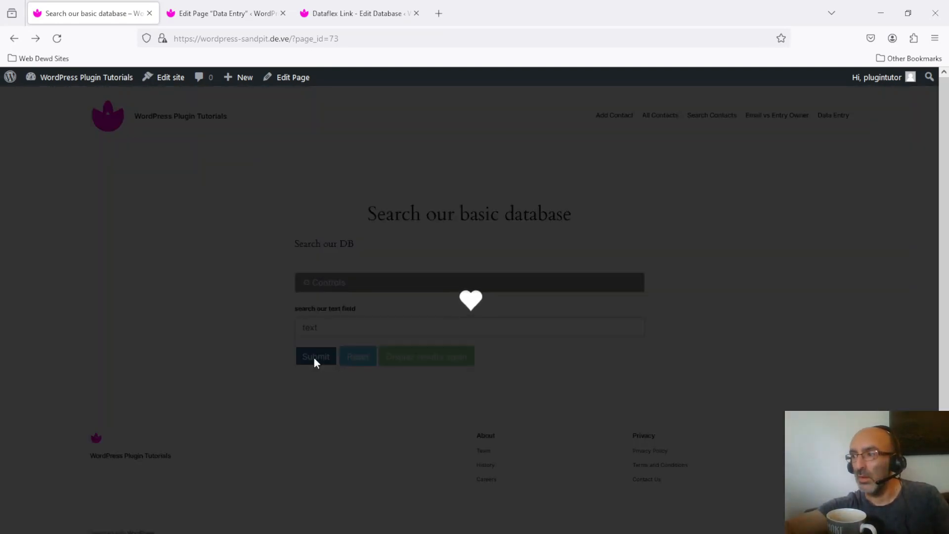